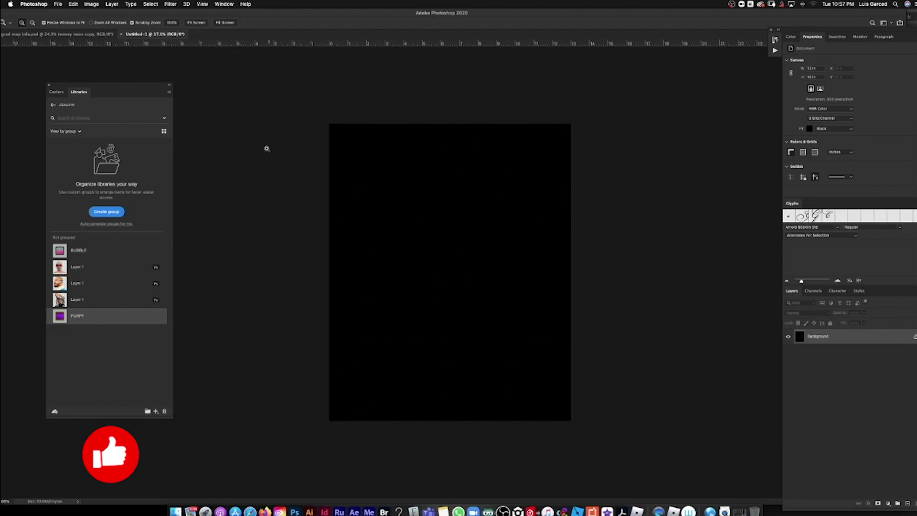
- Place the portrait with red sunglasses from the library onto the black canvas, enlarge it and shift it slightly up
{"action": "key", "text": "v"}
{"action": "left_click", "coordinate": [119, 321]}
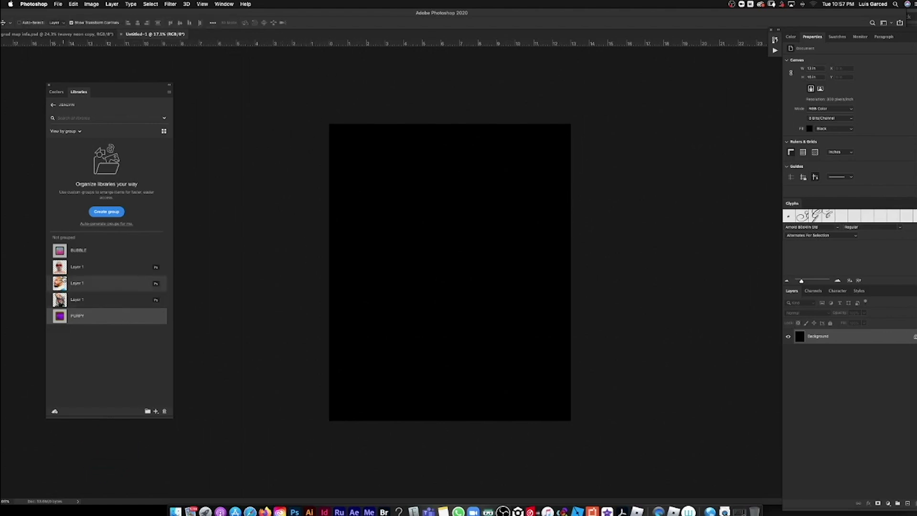
{"action": "left_click_drag", "start_coordinate": [60, 268], "coordinate": [430, 306]}
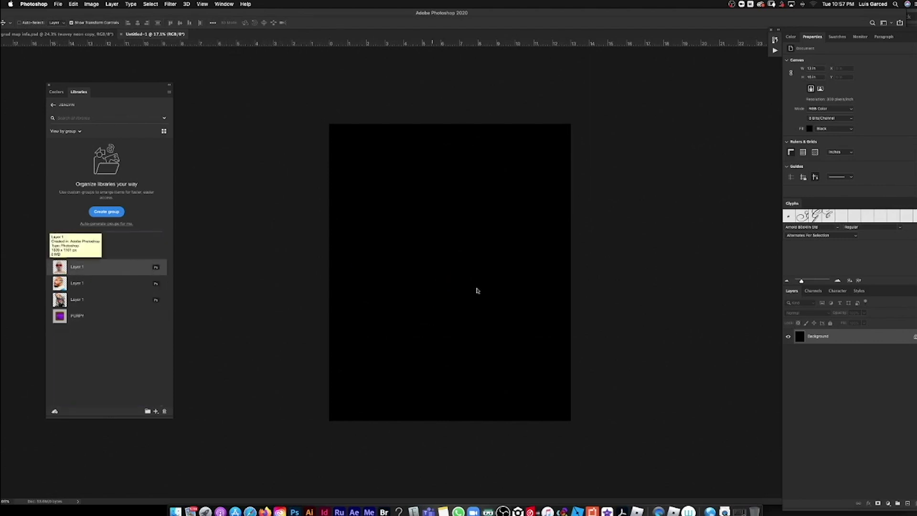
{"action": "left_click_drag", "start_coordinate": [471, 255], "coordinate": [499, 251]}
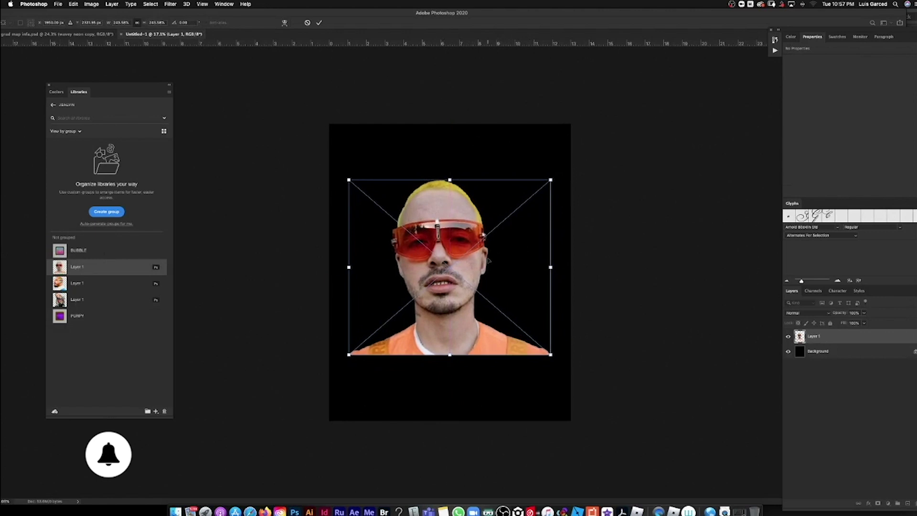
{"action": "key", "text": "Return"}
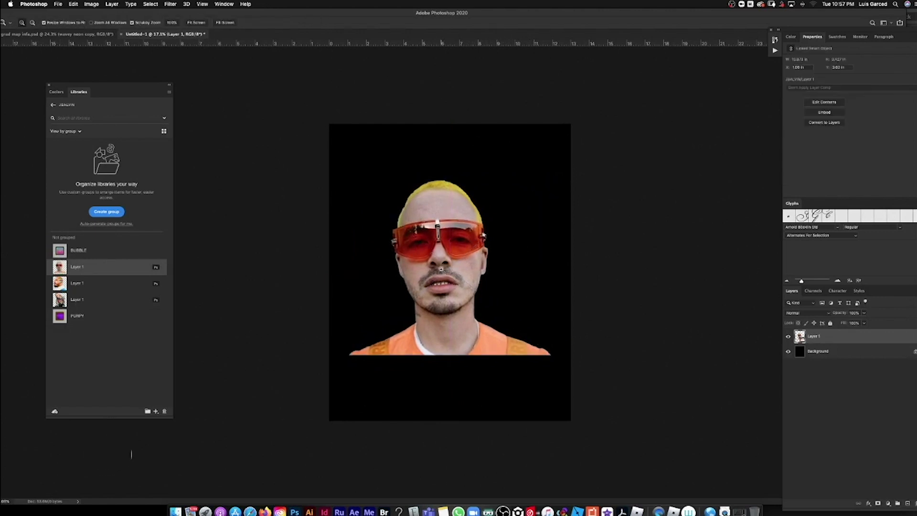
{"action": "left_click_drag", "start_coordinate": [456, 274], "coordinate": [466, 247]}
{"action": "key", "text": "a"}
{"action": "key", "text": "v"}
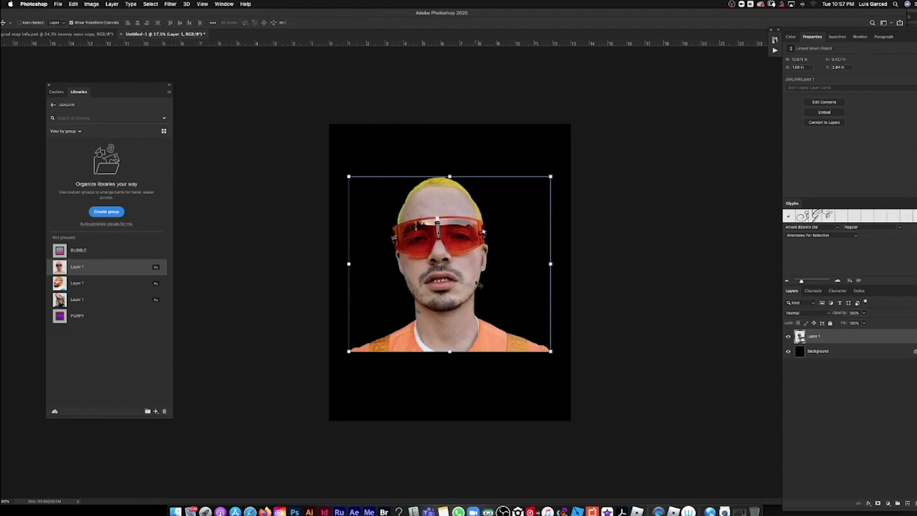
{"action": "key", "text": "a"}
{"action": "key", "text": "z"}
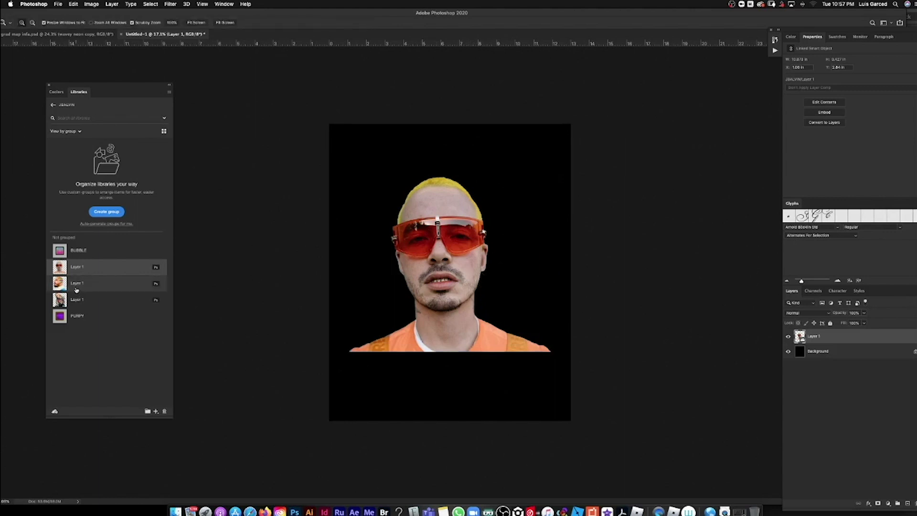
- Place the rainbow-haired and the patterned-jacket portraits from the library, scaling the rainbow-haired one down
{"action": "left_click_drag", "start_coordinate": [68, 287], "coordinate": [510, 256]}
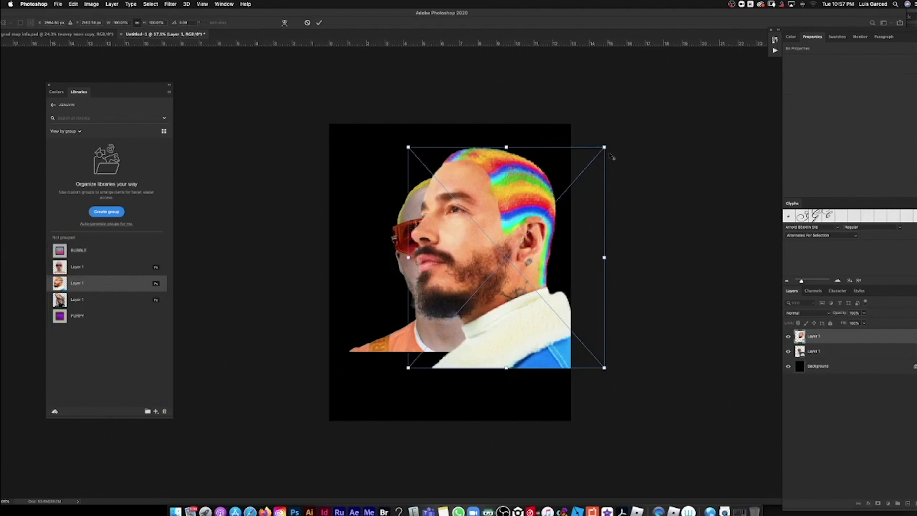
{"action": "left_click_drag", "start_coordinate": [605, 148], "coordinate": [519, 243]}
{"action": "left_click_drag", "start_coordinate": [67, 300], "coordinate": [510, 256]}
- Flip the rainbow-haired portrait horizontally and arrange it and the patterned-jacket portrait on either side behind the sunglasses portrait
{"action": "left_click", "coordinate": [73, 4]}
{"action": "left_click", "coordinate": [205, 278]}
{"action": "right_click", "coordinate": [337, 177]}
{"action": "left_click", "coordinate": [351, 181]}
{"action": "left_click_drag", "start_coordinate": [342, 186], "coordinate": [363, 193]}
{"action": "right_click", "coordinate": [540, 274]}
{"action": "left_click", "coordinate": [550, 278]}
{"action": "left_click_drag", "start_coordinate": [540, 274], "coordinate": [538, 286]}
{"action": "left_click_drag", "start_coordinate": [444, 267], "coordinate": [451, 268]}
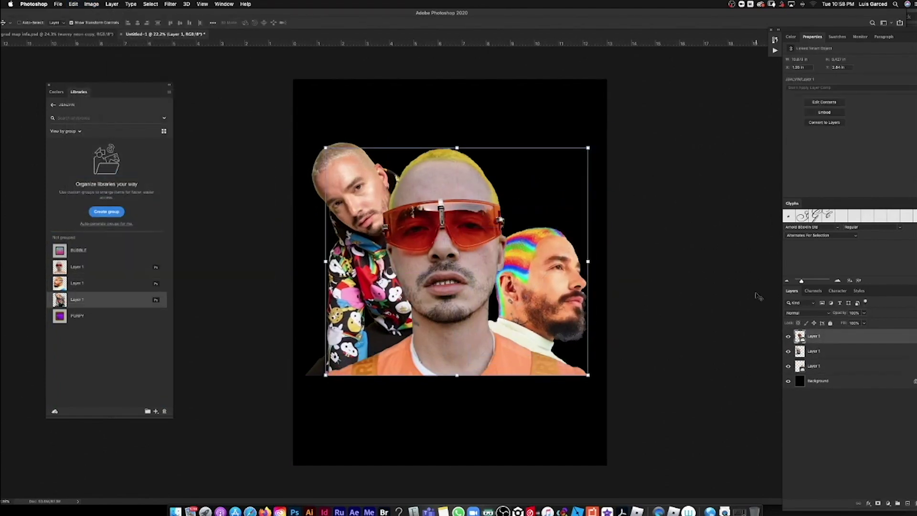
{"action": "left_click_drag", "start_coordinate": [325, 13], "coordinate": [299, 14]}
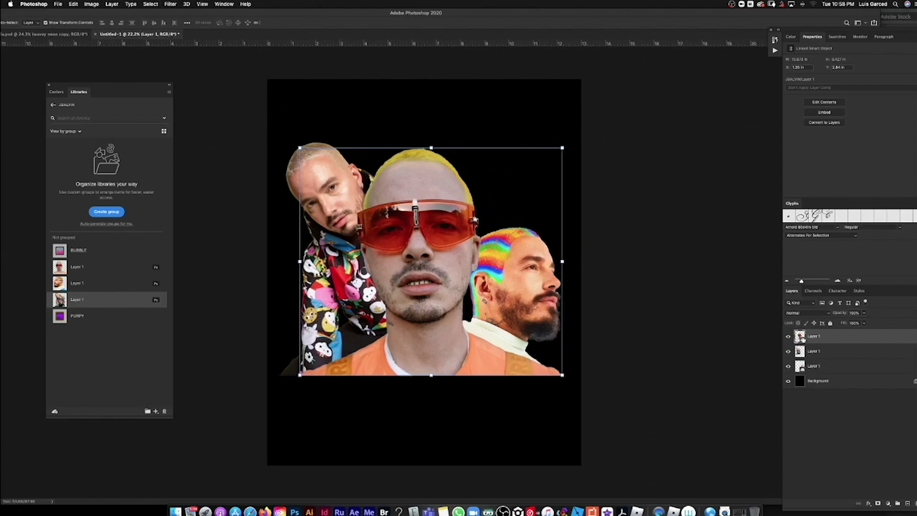
- Apply the Camera Raw Filter to the sunglasses portrait with the Vintage Instant preset and a profile amount of about 140
{"action": "left_click", "coordinate": [171, 4]}
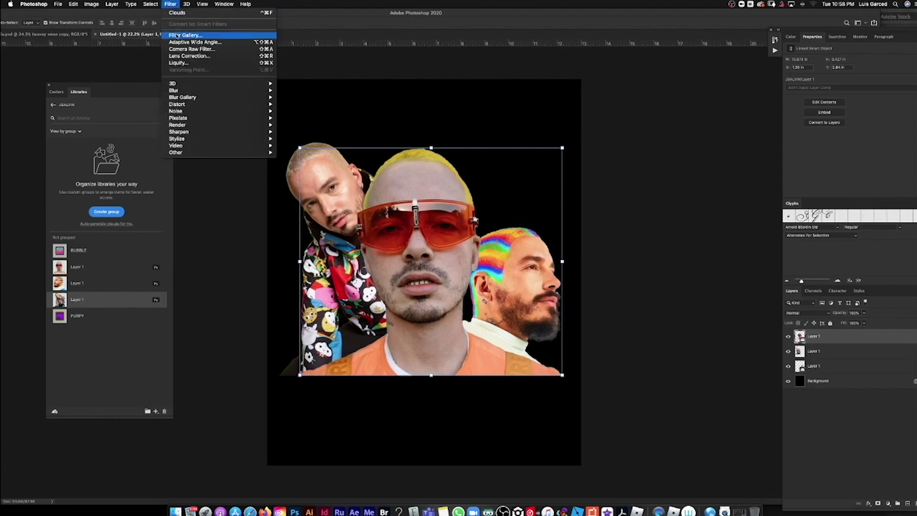
{"action": "left_click", "coordinate": [816, 370]}
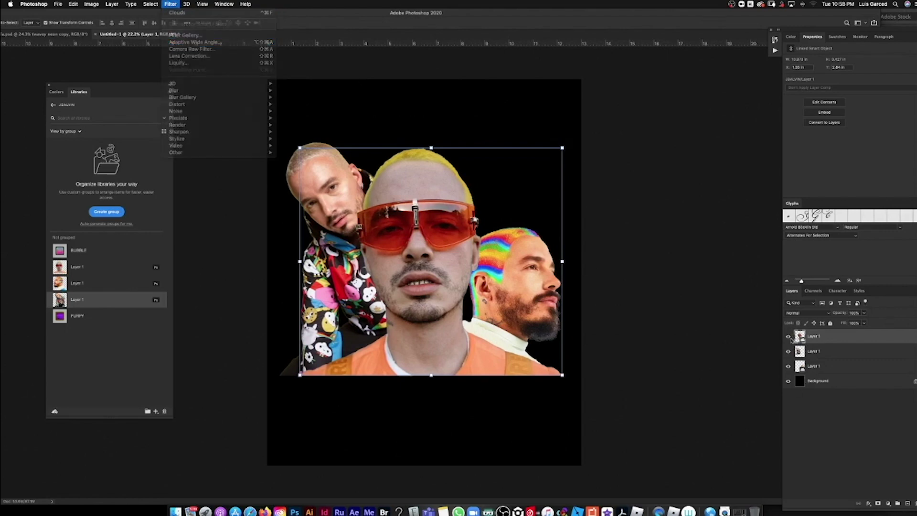
{"action": "left_click", "coordinate": [170, 4]}
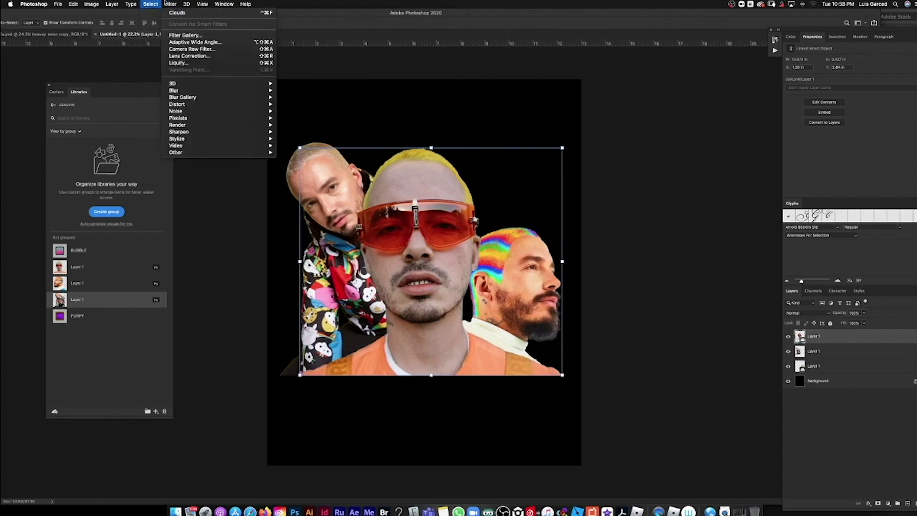
{"action": "left_click", "coordinate": [184, 50]}
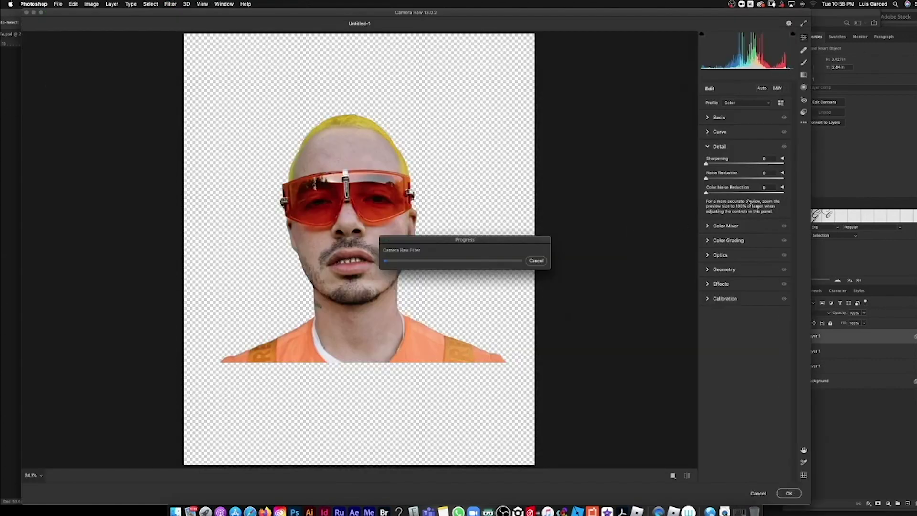
{"action": "left_click", "coordinate": [803, 113]}
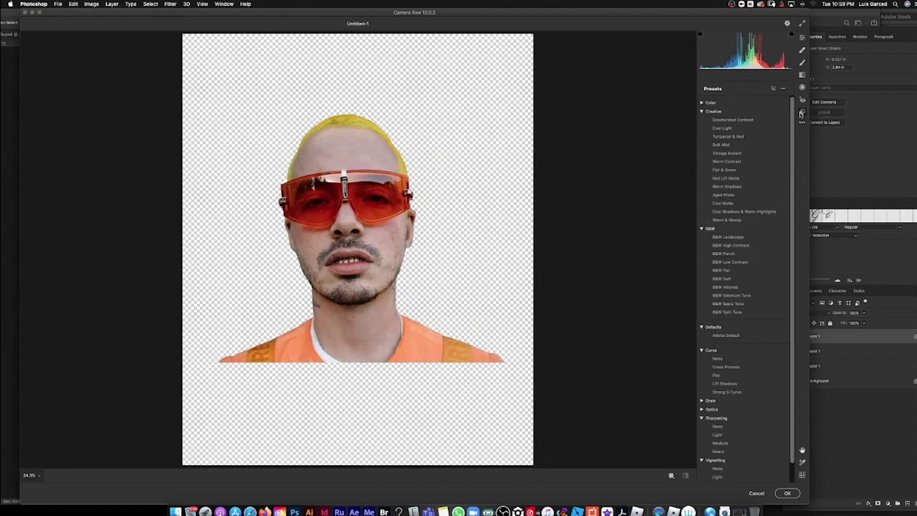
{"action": "left_click", "coordinate": [730, 156]}
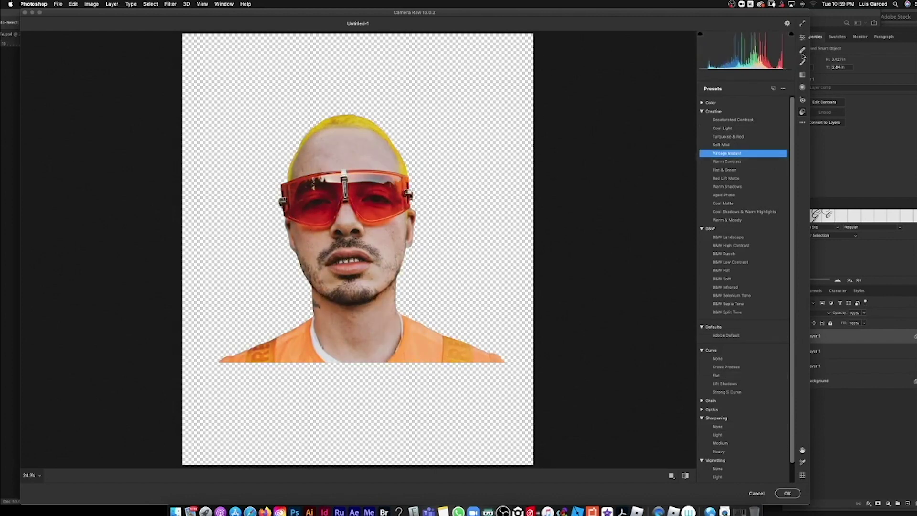
{"action": "left_click", "coordinate": [803, 38]}
{"action": "left_click_drag", "start_coordinate": [742, 121], "coordinate": [758, 122]}
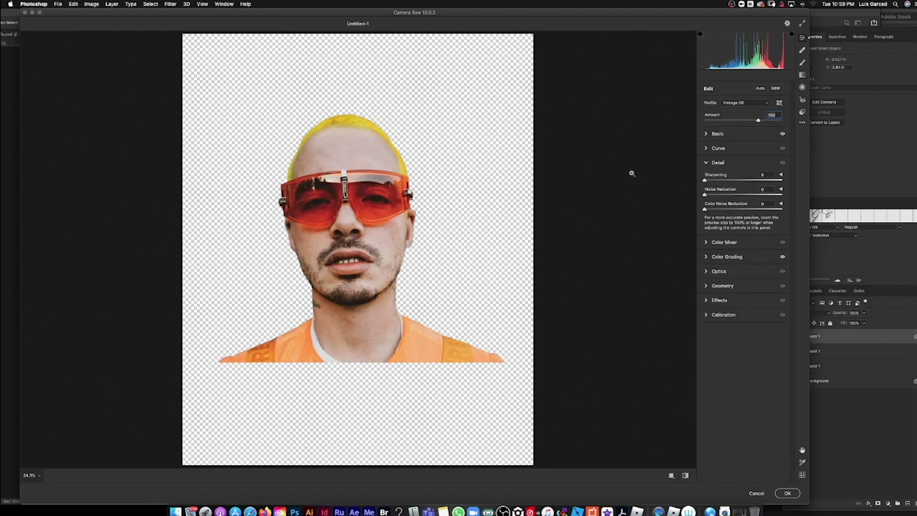
{"action": "left_click", "coordinate": [788, 493]}
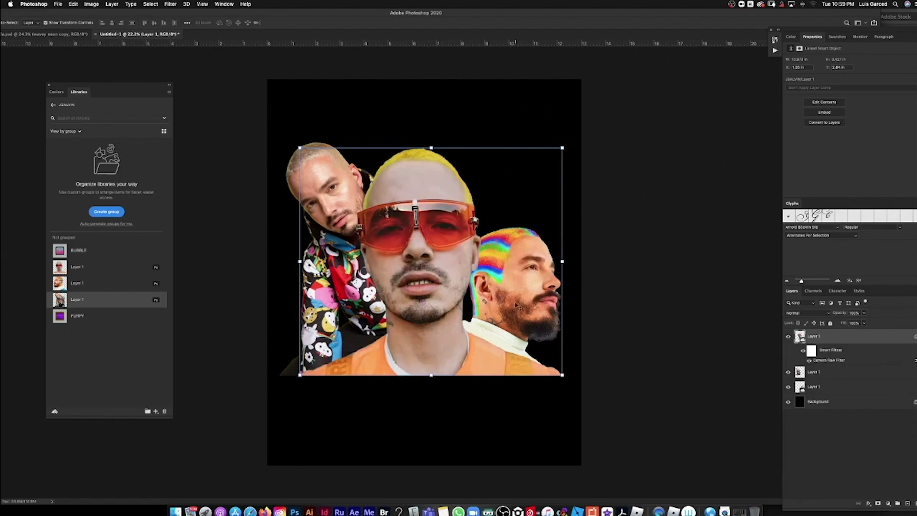
- Copy the sunglasses portrait's smart filter to both other portrait layers and move the sunglasses portrait slightly down
{"action": "left_click", "coordinate": [804, 373]}
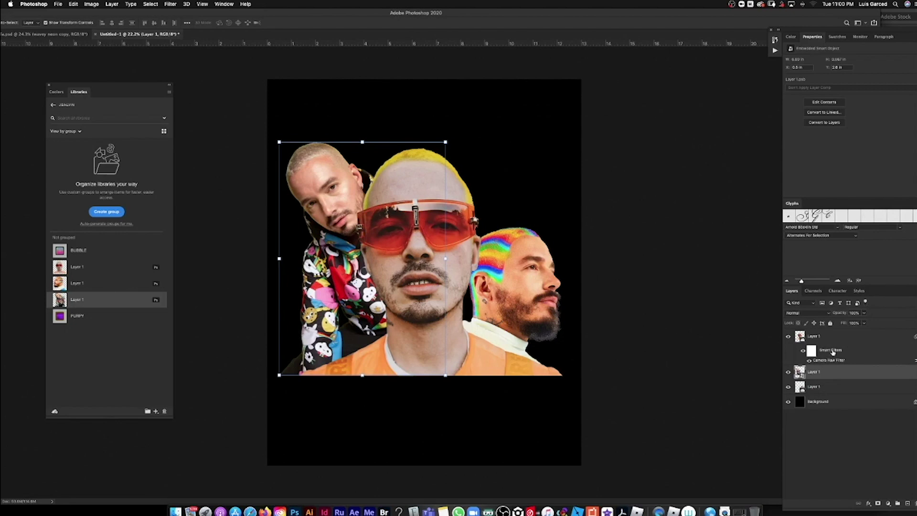
{"action": "left_click", "coordinate": [830, 352]}
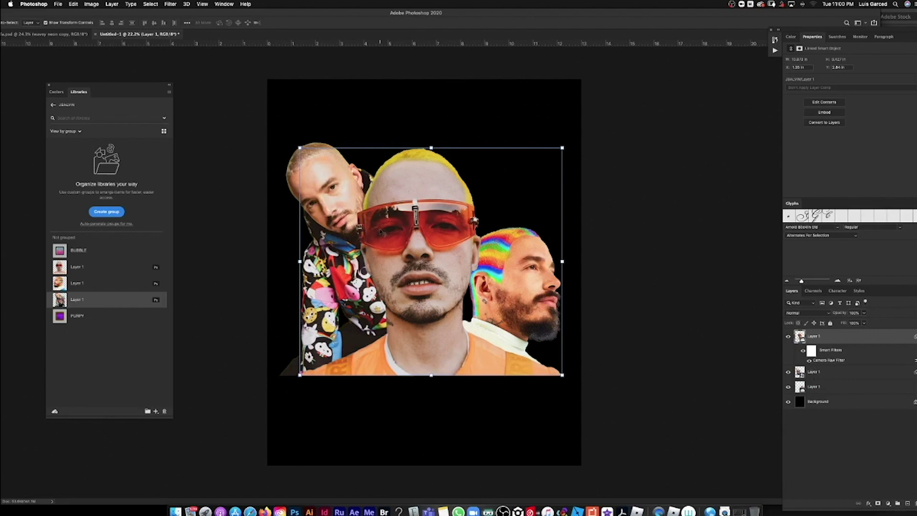
{"action": "left_click_drag", "start_coordinate": [826, 353], "coordinate": [818, 386]}
{"action": "left_click_drag", "start_coordinate": [446, 312], "coordinate": [461, 303]}
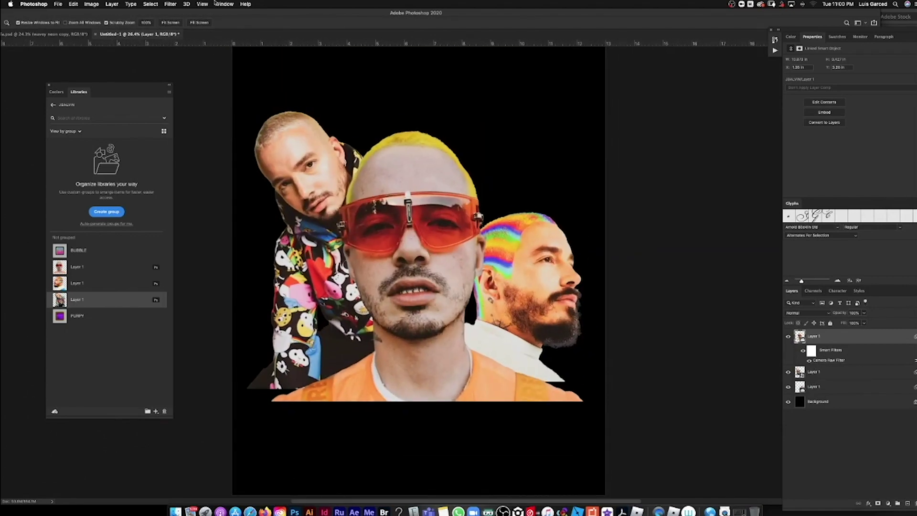
- Add a second Camera Raw Filter to the sunglasses portrait using the B&W Punch preset
{"action": "left_click", "coordinate": [170, 3]}
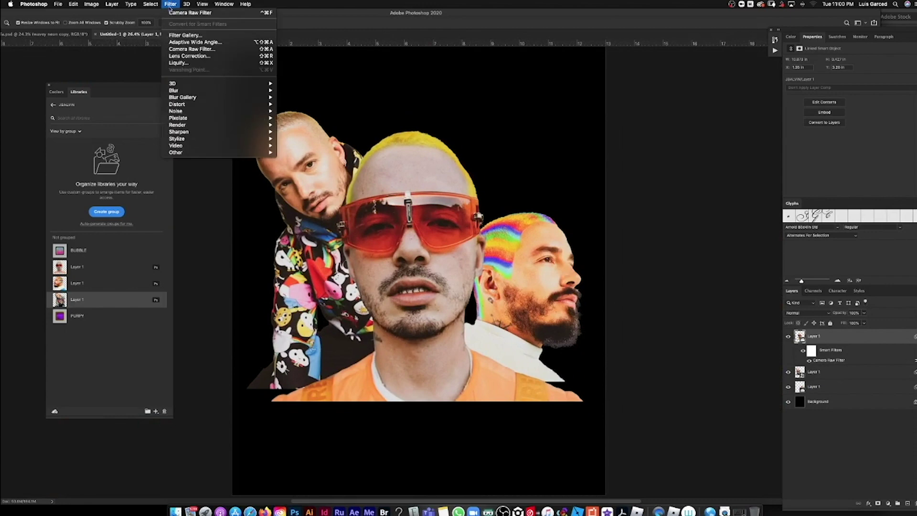
{"action": "left_click", "coordinate": [198, 50]}
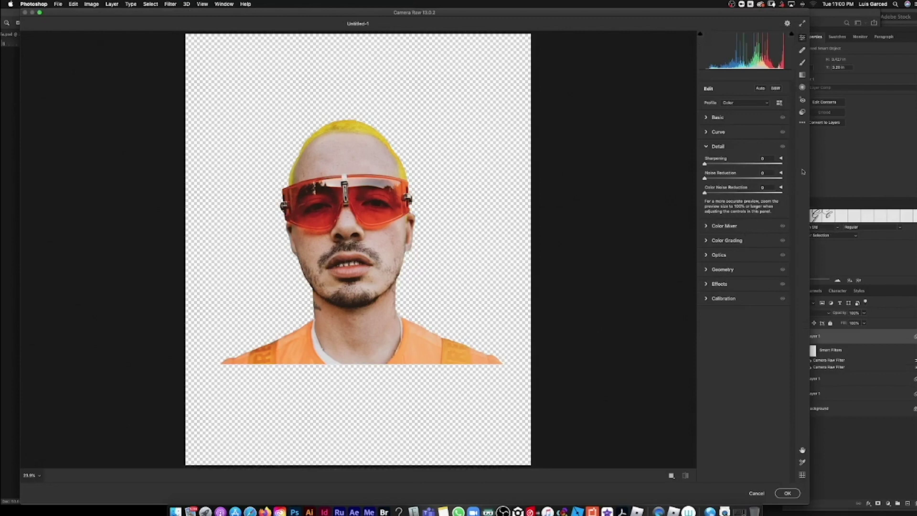
{"action": "left_click", "coordinate": [803, 111]}
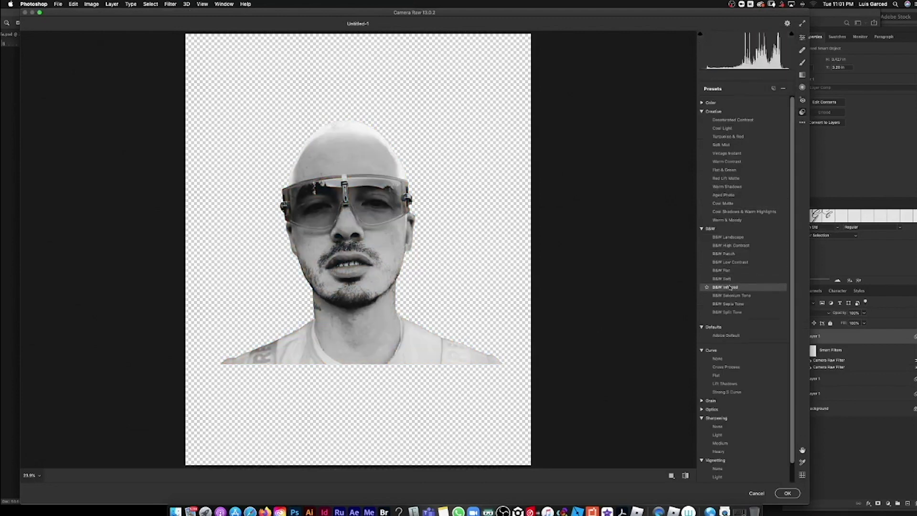
{"action": "left_click", "coordinate": [726, 255]}
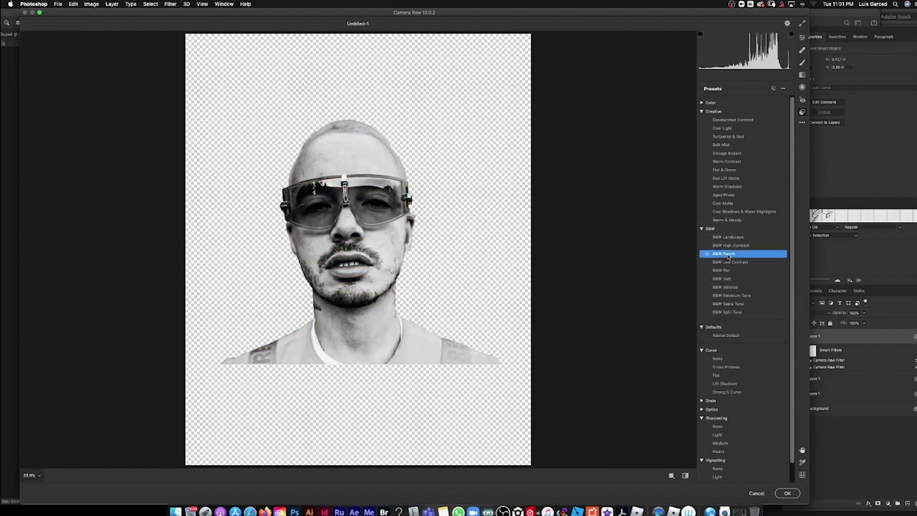
{"action": "left_click", "coordinate": [789, 494]}
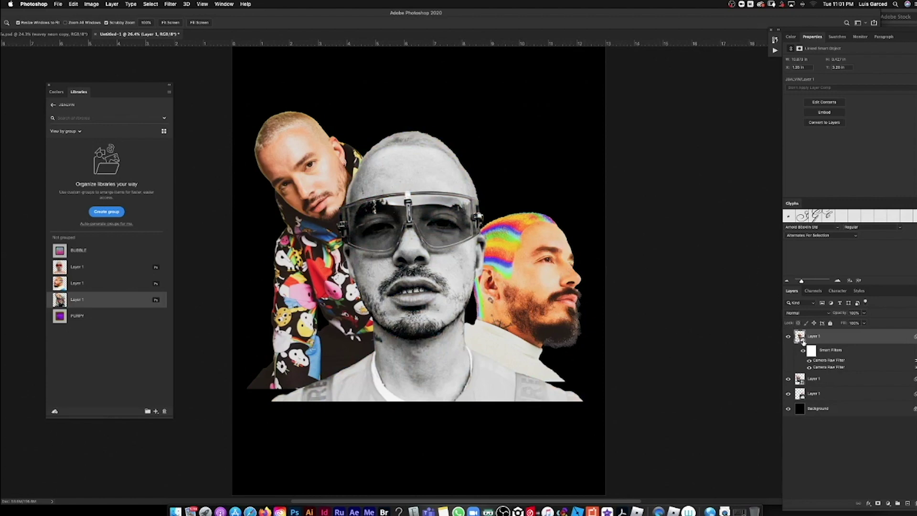
- Duplicate the sunglasses portrait layer, delete the smart filters from the original, and check it by toggling the copy's visibility
{"action": "key", "text": "super+j"}
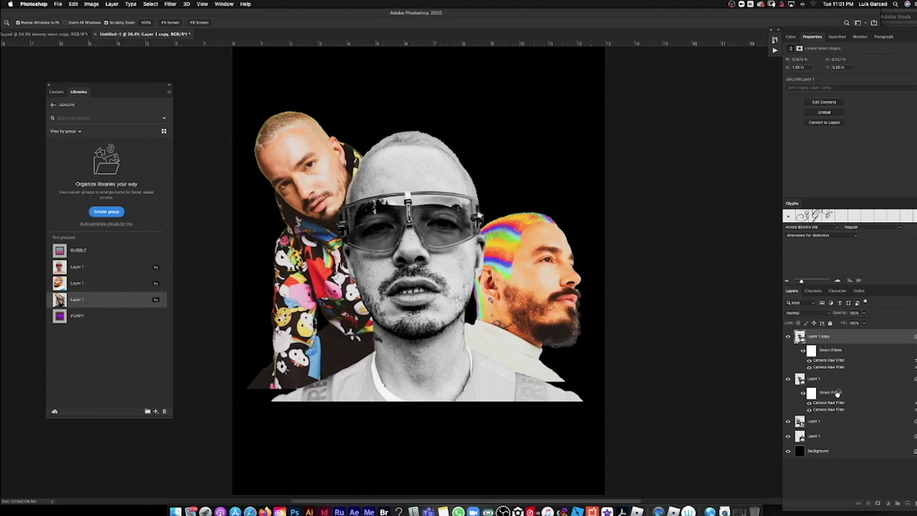
{"action": "left_click_drag", "start_coordinate": [915, 501], "coordinate": [907, 503]}
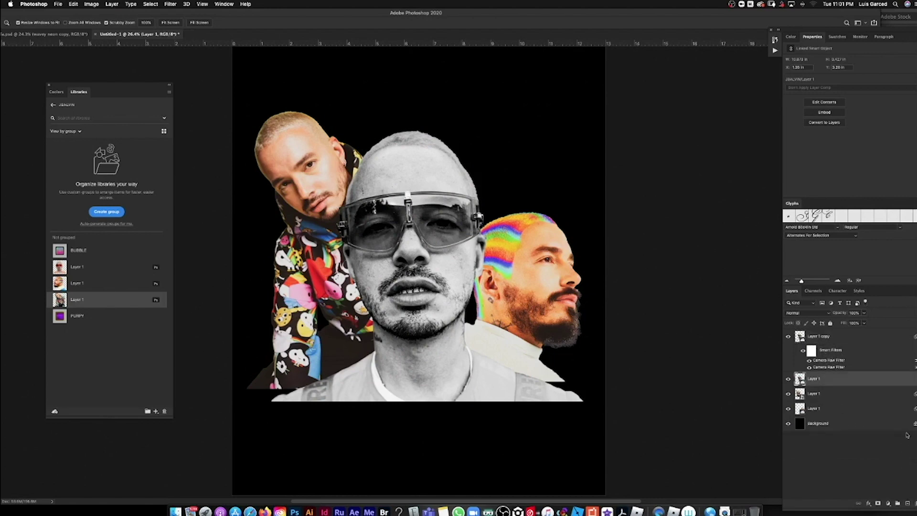
{"action": "left_click", "coordinate": [788, 338]}
{"action": "left_click", "coordinate": [788, 338]}
- Set the black-and-white portrait copy to the Vivid Light blend mode at 43% opacity
{"action": "left_click", "coordinate": [812, 336]}
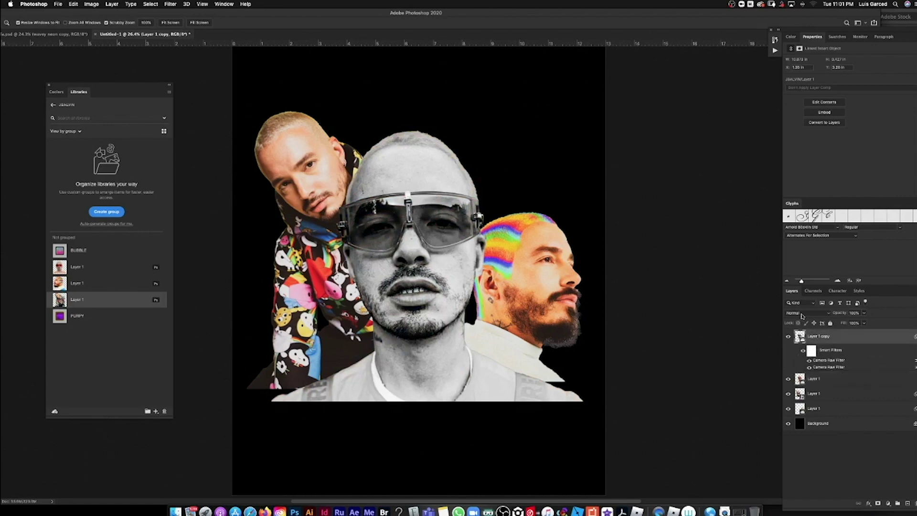
{"action": "left_click", "coordinate": [807, 313]}
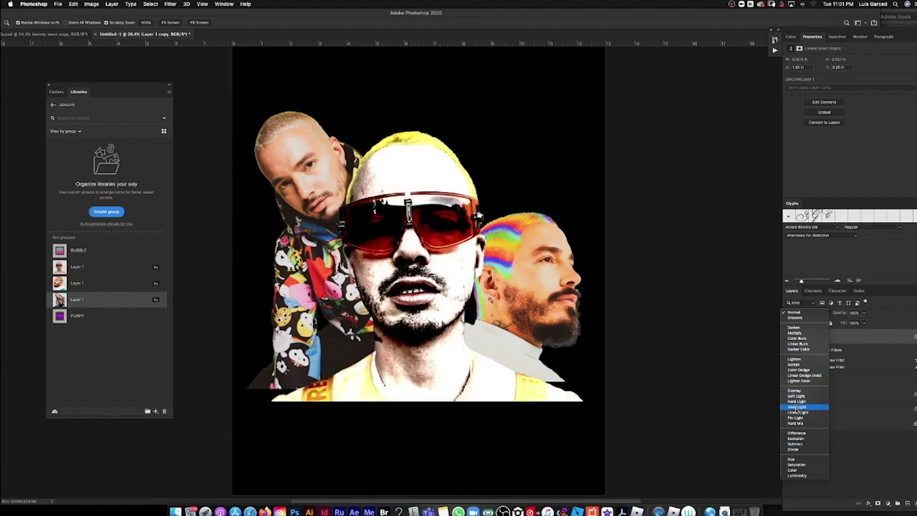
{"action": "left_click", "coordinate": [807, 406]}
{"action": "left_click", "coordinate": [864, 313]}
{"action": "left_click_drag", "start_coordinate": [864, 323], "coordinate": [849, 323]}
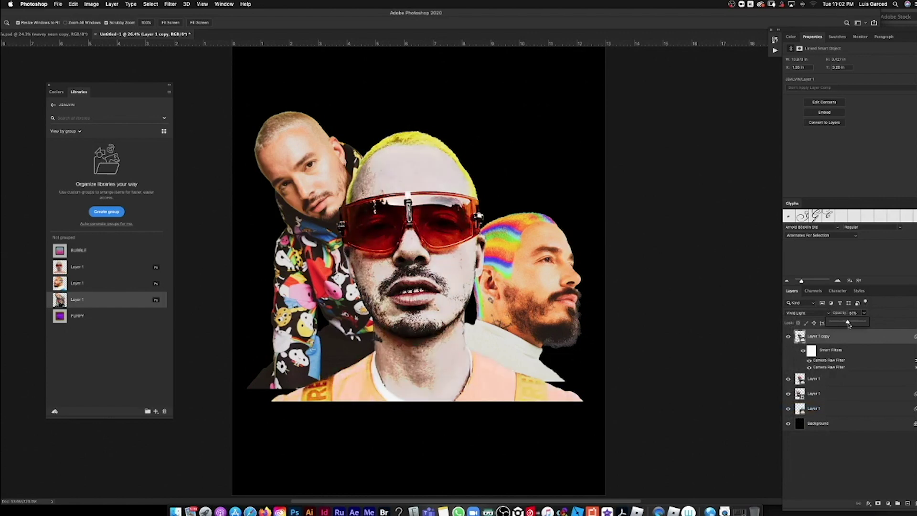
{"action": "left_click_drag", "start_coordinate": [846, 324], "coordinate": [847, 324]}
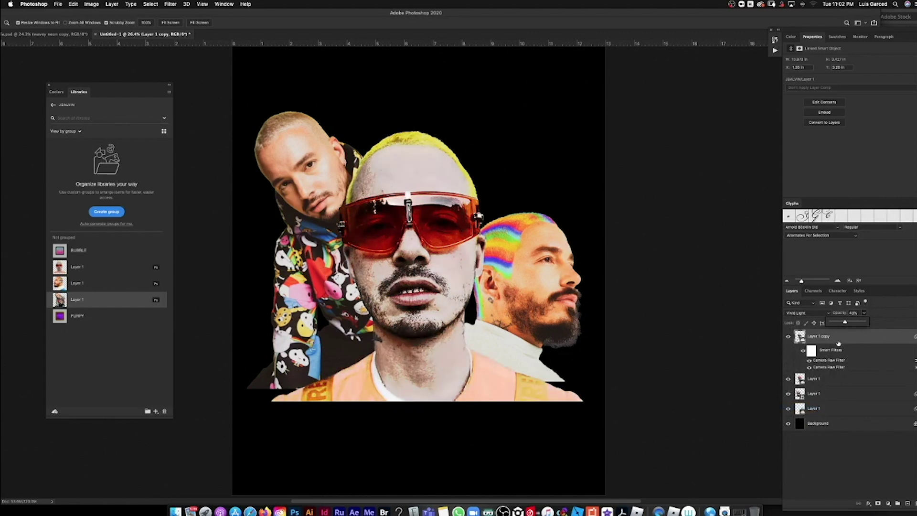
- Select the patterned-jacket portrait layer and add a Gradient Map adjustment layer above it
{"action": "key", "text": "v"}
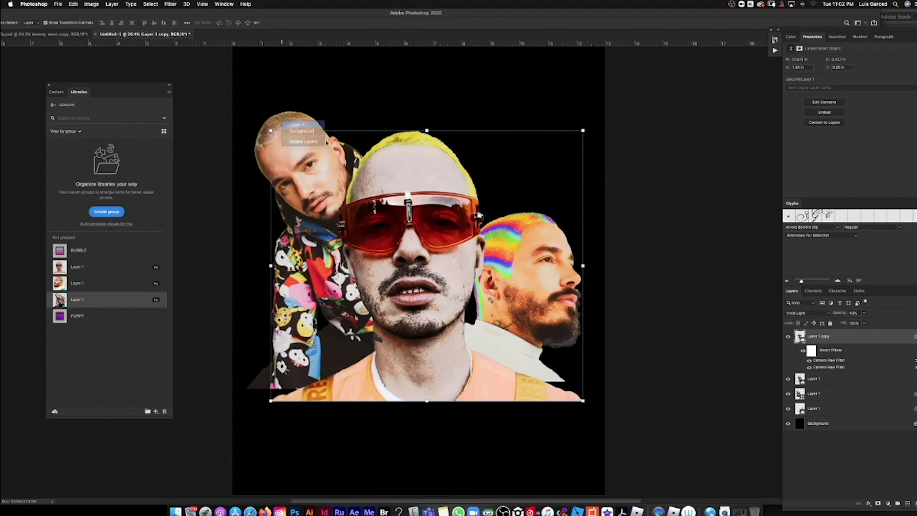
{"action": "left_click", "coordinate": [286, 130]}
{"action": "double_click", "coordinate": [377, 15]}
{"action": "key", "text": "a"}
{"action": "key", "text": "v"}
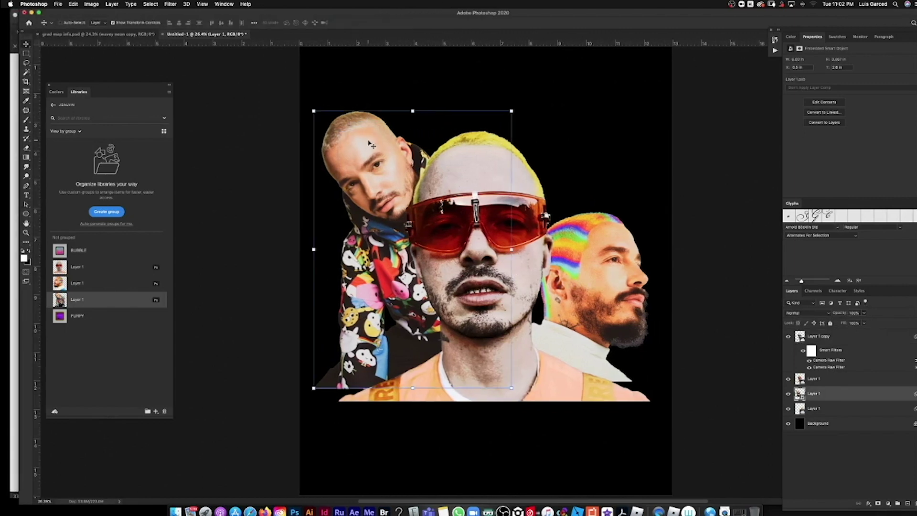
{"action": "left_click", "coordinate": [888, 504]}
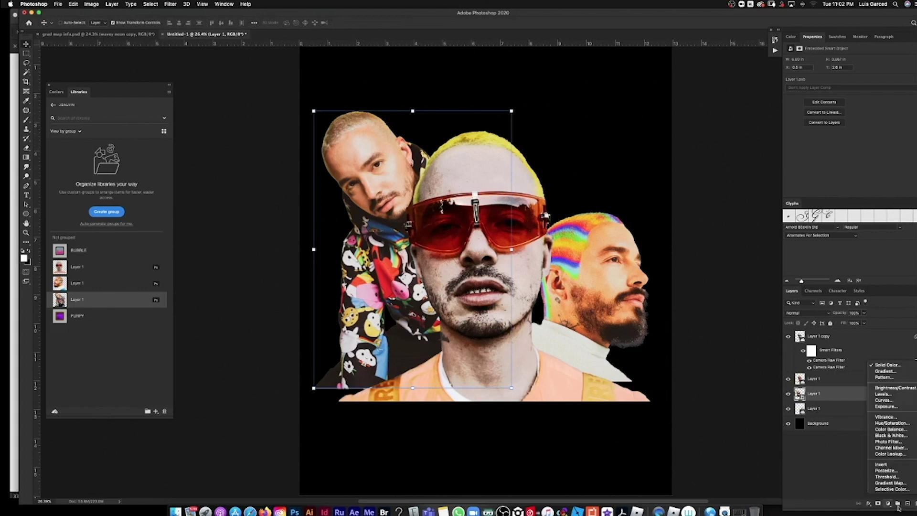
{"action": "left_click", "coordinate": [887, 483]}
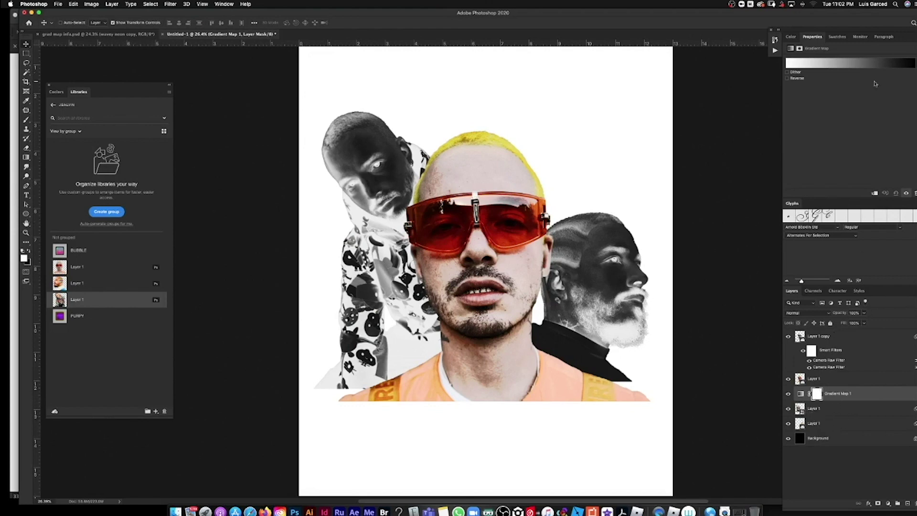
- Apply the Blue_20 preset from the second Blues group to the gradient map
{"action": "left_click", "coordinate": [850, 68]}
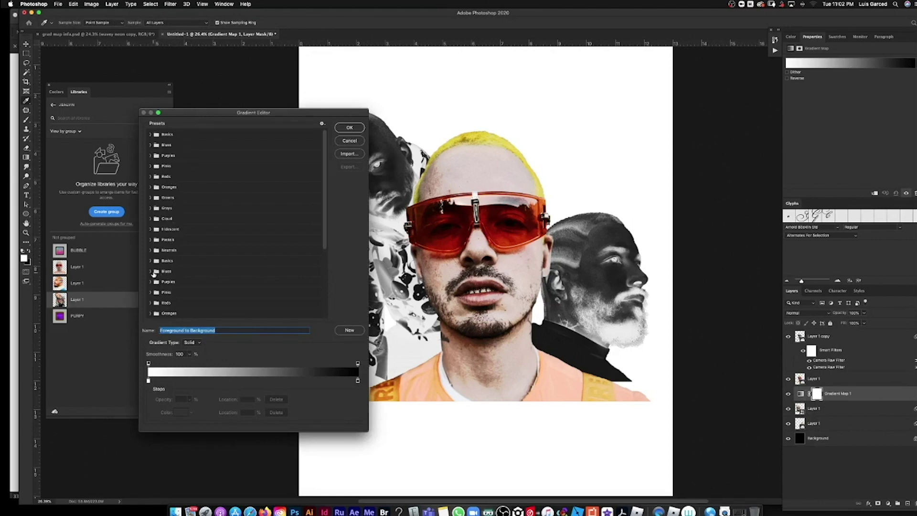
{"action": "left_click", "coordinate": [155, 271]}
{"action": "left_click", "coordinate": [229, 300]}
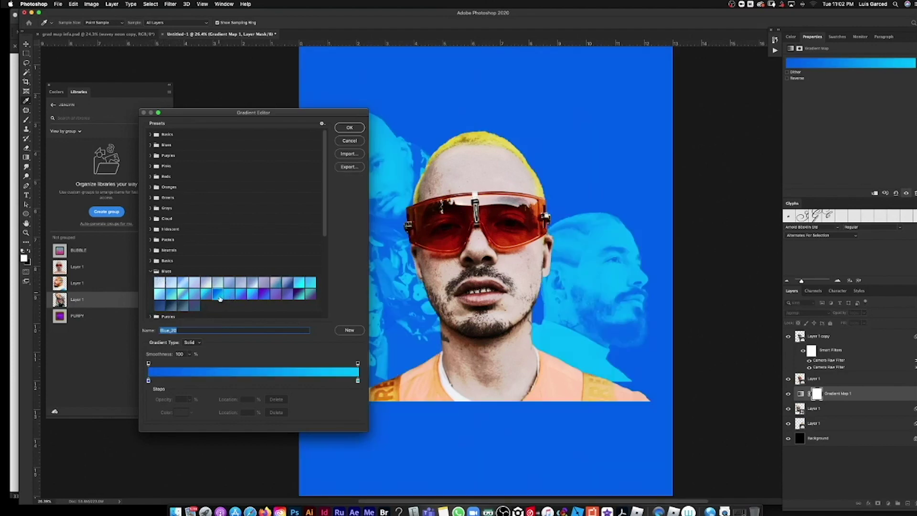
{"action": "left_click", "coordinate": [349, 127]}
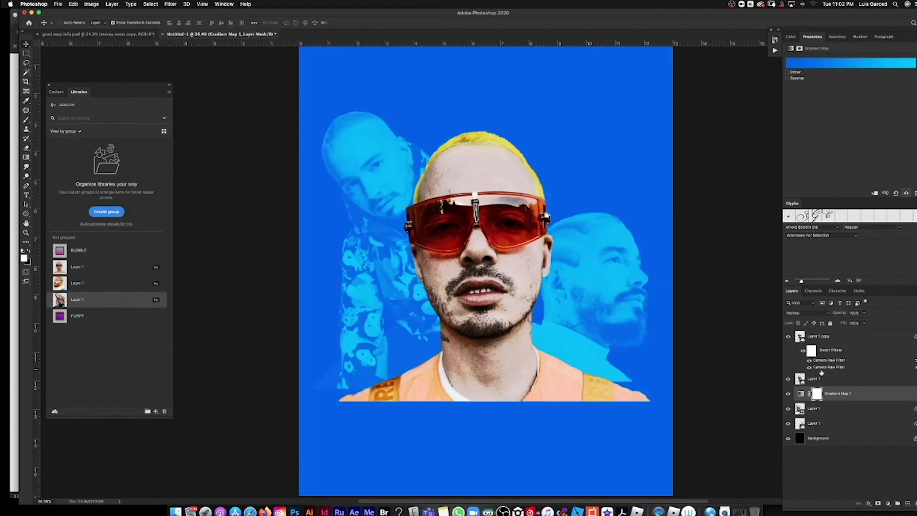
- Clip the gradient map to the patterned-jacket portrait and place a clipped copy above the profile portrait layer
{"action": "left_click", "coordinate": [861, 403], "text": "alt"}
{"action": "left_click_drag", "start_coordinate": [810, 415], "coordinate": [812, 430]}
{"action": "left_click", "coordinate": [812, 431], "text": "alt"}
- Darken the blue stop of the profile portrait's gradient map to deep navy and shift both end stops inward
{"action": "left_click", "coordinate": [836, 63]}
{"action": "double_click", "coordinate": [148, 381]}
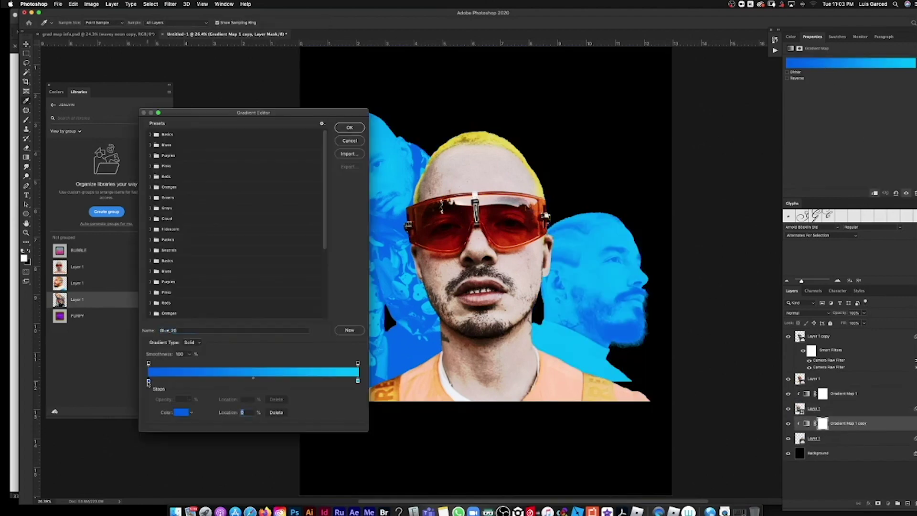
{"action": "left_click", "coordinate": [746, 233]}
{"action": "left_click", "coordinate": [837, 154]}
{"action": "left_click_drag", "start_coordinate": [148, 381], "coordinate": [168, 381]}
{"action": "left_click", "coordinate": [174, 381]}
{"action": "left_click", "coordinate": [357, 381]}
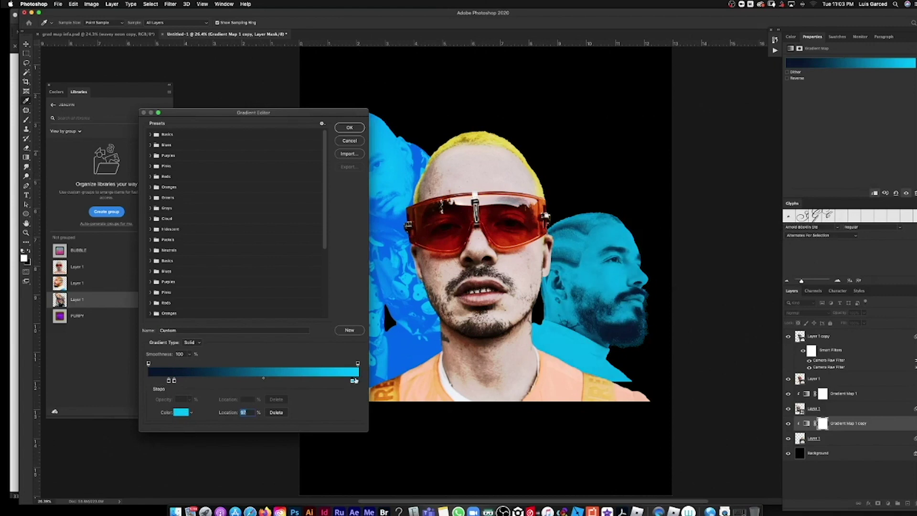
{"action": "left_click", "coordinate": [350, 128]}
- Darken the blue stop of the patterned-jacket portrait's gradient map to navy and shift it inward along the gradient
{"action": "left_click", "coordinate": [808, 394]}
{"action": "left_click", "coordinate": [807, 395]}
{"action": "left_click", "coordinate": [837, 63]}
{"action": "double_click", "coordinate": [148, 380]}
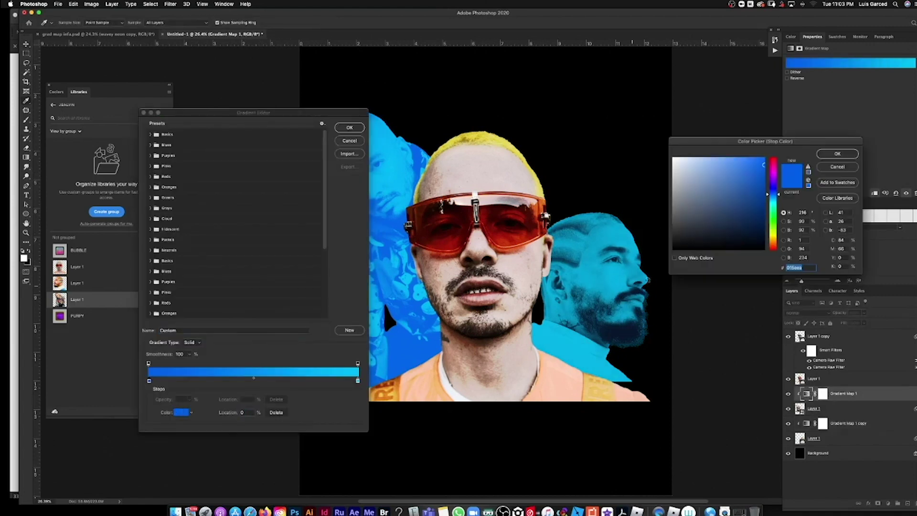
{"action": "left_click", "coordinate": [835, 152]}
{"action": "key", "text": "Return"}
{"action": "left_click", "coordinate": [822, 61]}
{"action": "left_click_drag", "start_coordinate": [148, 381], "coordinate": [166, 380]}
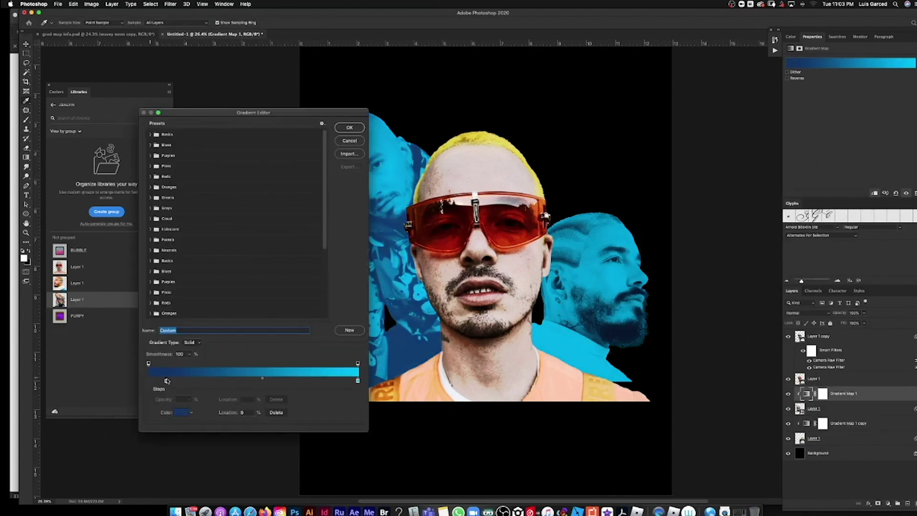
{"action": "left_click_drag", "start_coordinate": [324, 111], "coordinate": [277, 108]}
{"action": "left_click_drag", "start_coordinate": [120, 378], "coordinate": [137, 378]}
{"action": "left_click", "coordinate": [303, 125]}
- Add a Color Lookup adjustment layer above the sunglasses portrait copy
{"action": "right_click", "coordinate": [608, 283]}
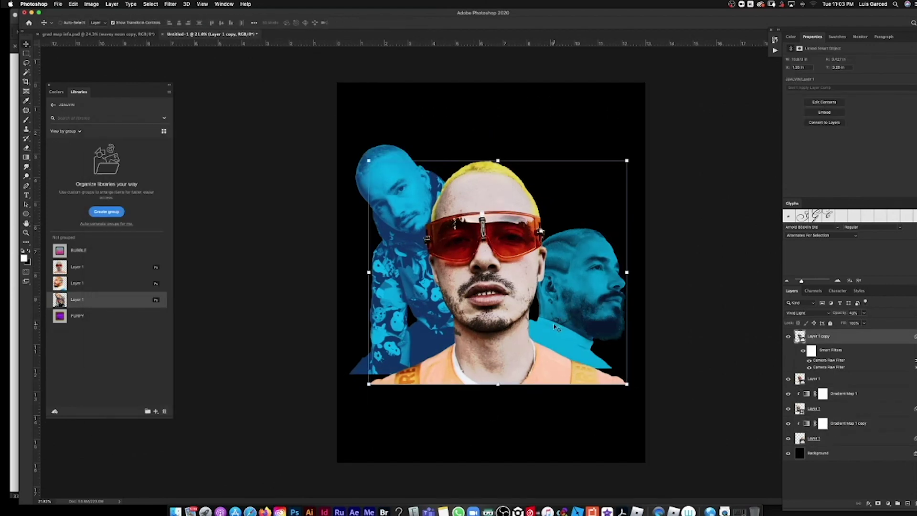
{"action": "key", "text": "a"}
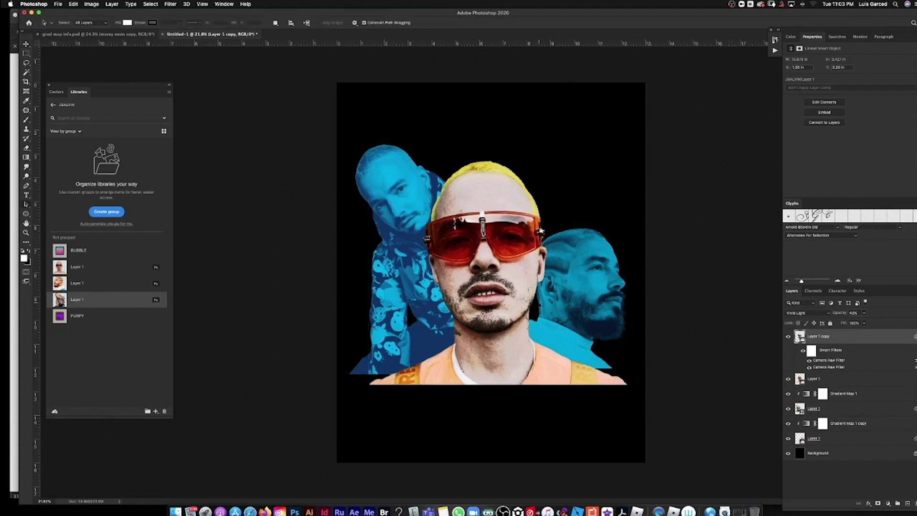
{"action": "key", "text": "z"}
{"action": "left_click_drag", "start_coordinate": [513, 247], "coordinate": [519, 281]}
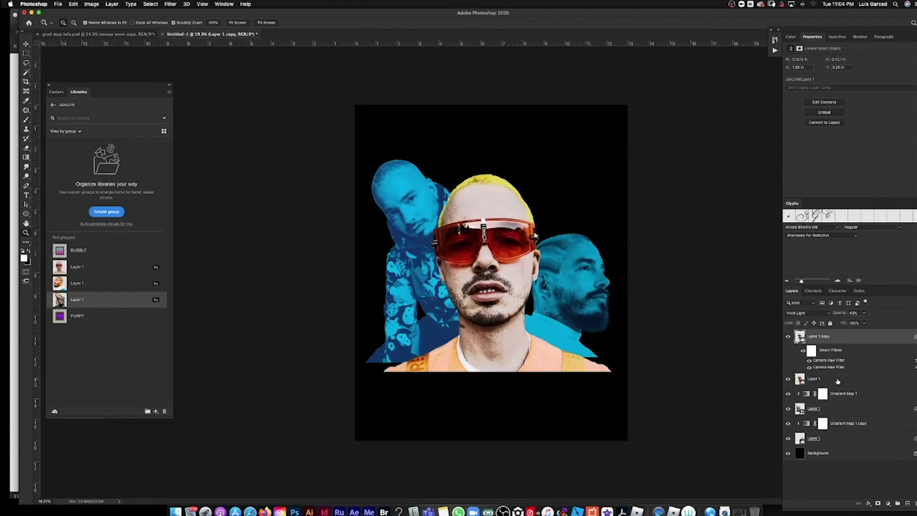
{"action": "left_click", "coordinate": [888, 504]}
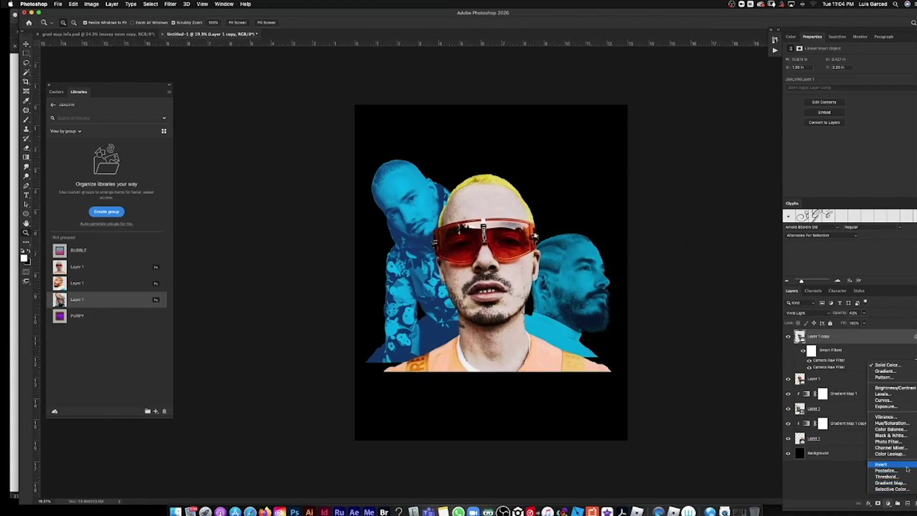
{"action": "left_click", "coordinate": [897, 454]}
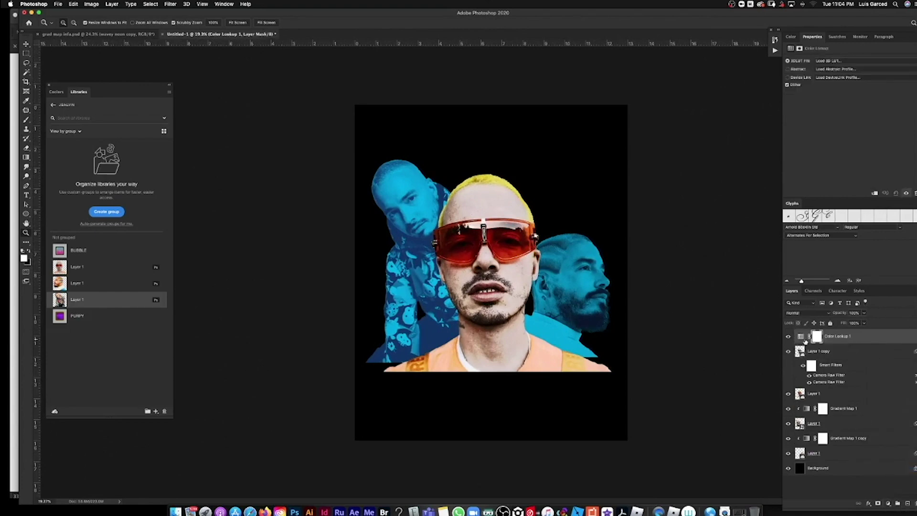
- Try the Fuji F125 Kodak 2393 3D LUT on the Color Lookup layer and settle on Fuji ETERNA 250D Fuji 3510
{"action": "left_click", "coordinate": [833, 61]}
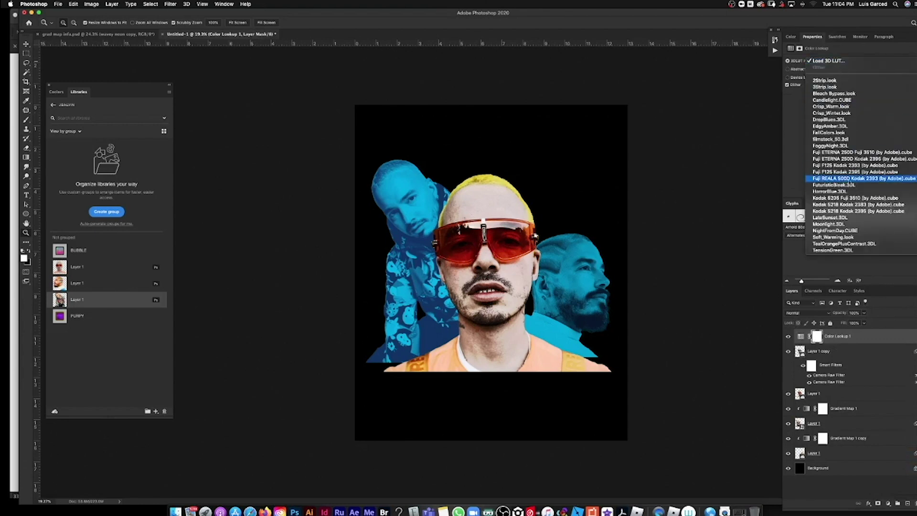
{"action": "left_click", "coordinate": [845, 166]}
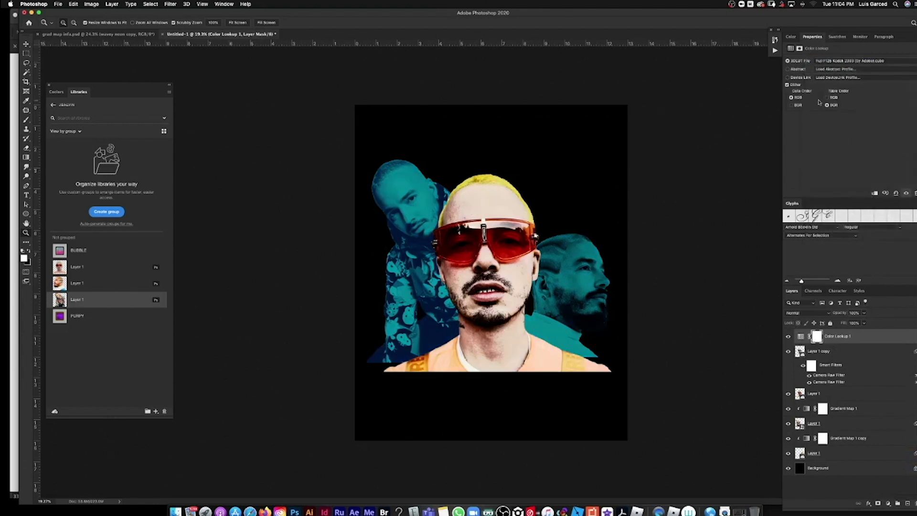
{"action": "left_click", "coordinate": [819, 66]}
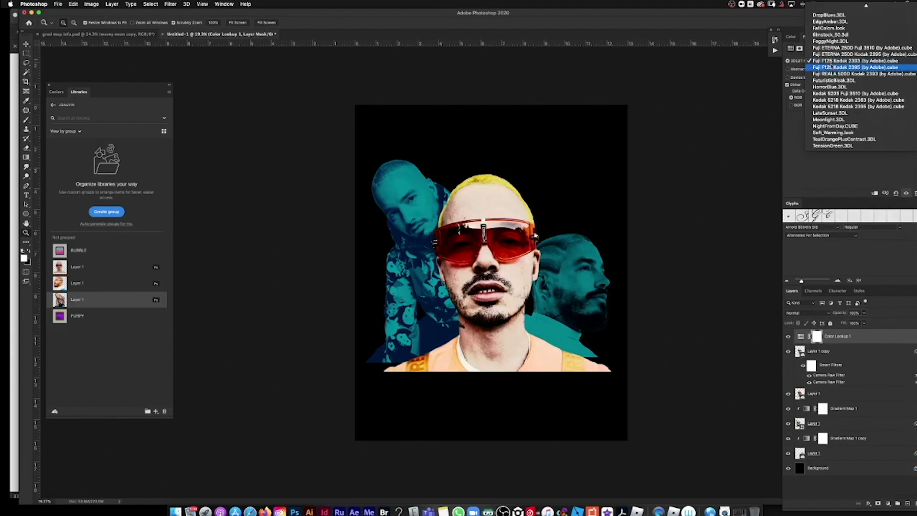
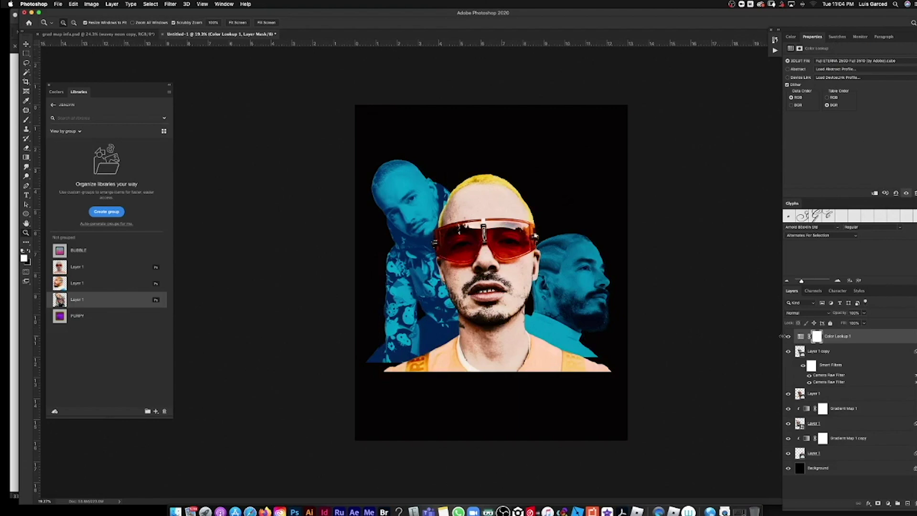
{"action": "left_click", "coordinate": [800, 337]}
- Move the patterned-jacket and profile portraits lower behind the sunglasses portrait, and select the sunglasses portrait copy
{"action": "key", "text": "v"}
{"action": "right_click", "coordinate": [396, 260]}
{"action": "left_click", "coordinate": [409, 265]}
{"action": "mouse_move", "coordinate": [417, 275]}
{"action": "left_mouse_down"}
{"action": "mouse_move", "coordinate": [427, 276]}
{"action": "mouse_move", "coordinate": [422, 285]}
{"action": "left_mouse_up"}
{"action": "left_click", "coordinate": [569, 289], "text": "super"}
{"action": "left_click_drag", "start_coordinate": [568, 289], "coordinate": [569, 298]}
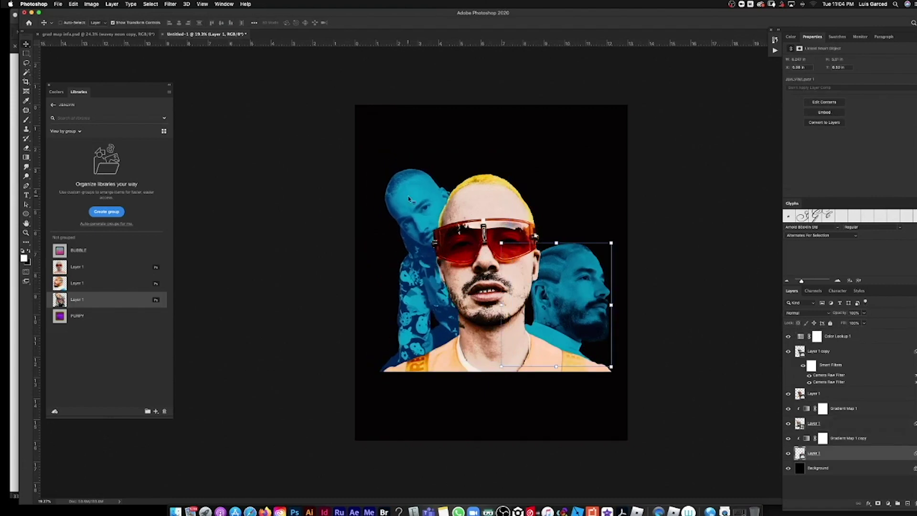
{"action": "left_click", "coordinate": [418, 287], "text": "super"}
{"action": "left_click", "coordinate": [511, 356], "text": "super"}
{"action": "scroll", "coordinate": [511, 356], "scroll_direction": "up", "scroll_amount": 1}
{"action": "right_click", "coordinate": [511, 354]}
{"action": "left_click", "coordinate": [516, 357]}
{"action": "left_click_drag", "start_coordinate": [516, 361], "coordinate": [515, 364]}
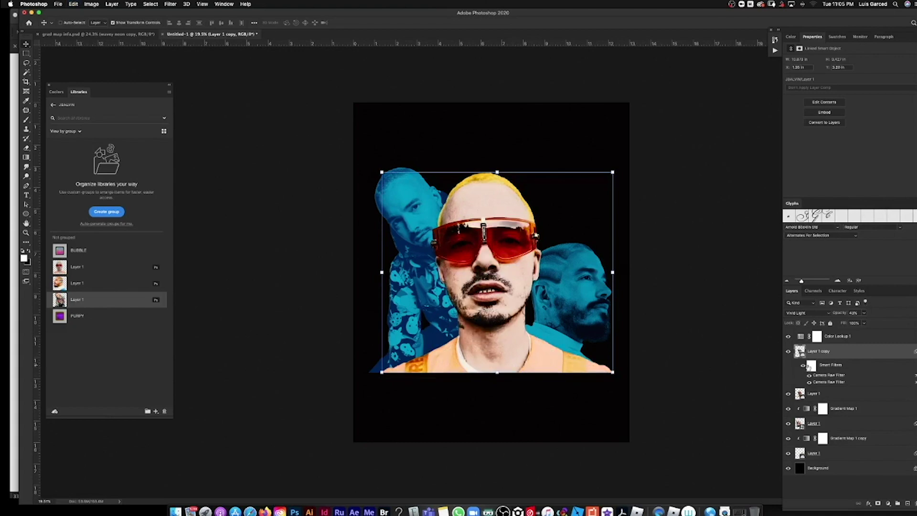
{"action": "right_click", "coordinate": [804, 352]}
{"action": "left_click", "coordinate": [834, 353]}
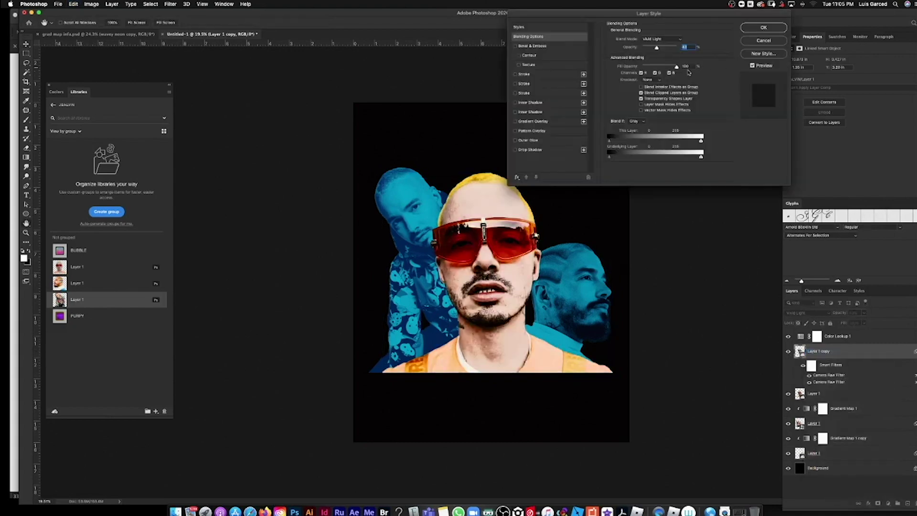
{"action": "key", "text": "Return"}
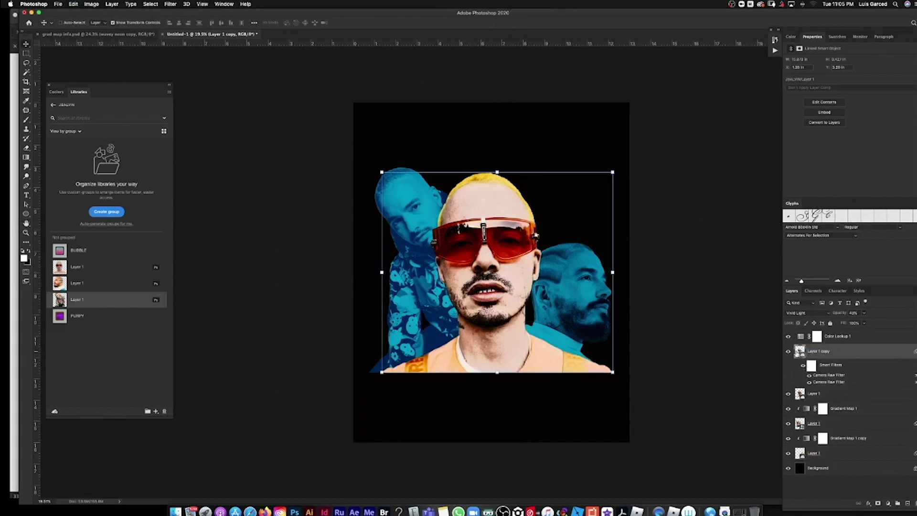
- Exclude the red channel in the sunglasses portrait copy's blending options, testing the green and blue channels as well
{"action": "right_click", "coordinate": [799, 352]}
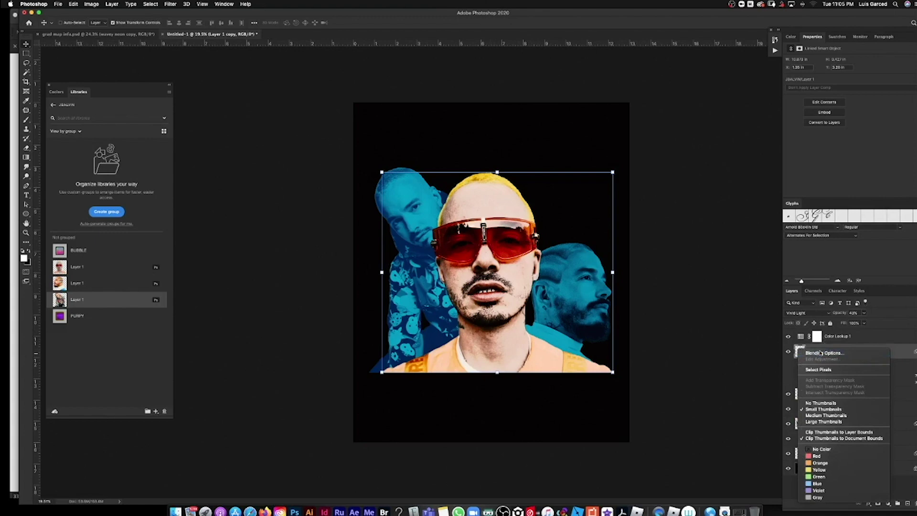
{"action": "left_click", "coordinate": [820, 353]}
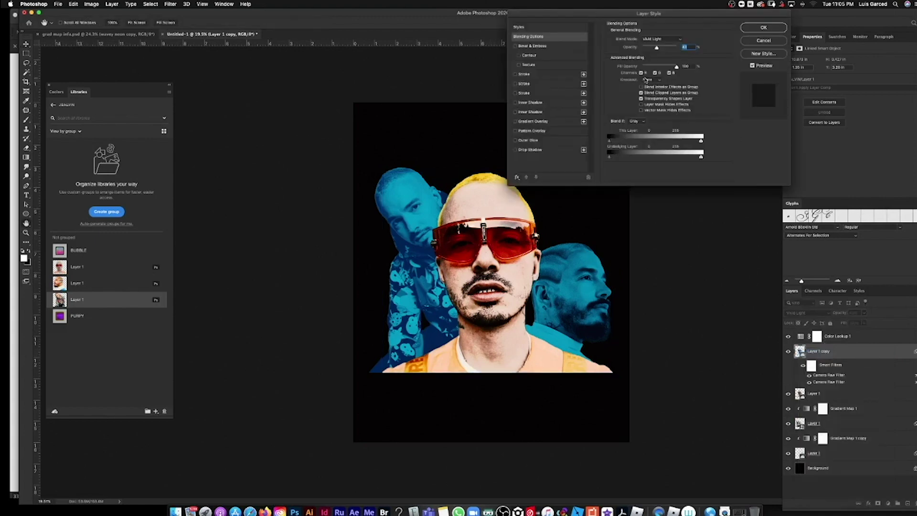
{"action": "left_click", "coordinate": [643, 73]}
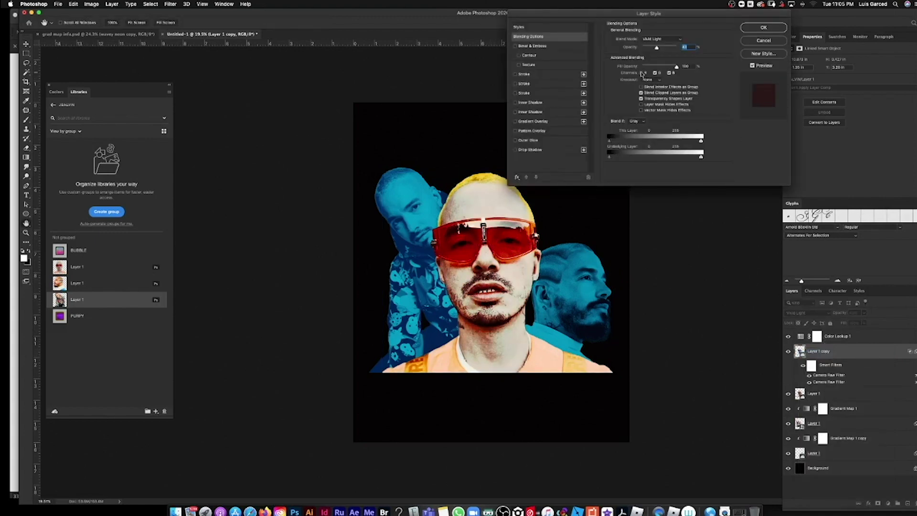
{"action": "left_click", "coordinate": [641, 73]}
{"action": "left_click", "coordinate": [642, 73]}
{"action": "left_click", "coordinate": [656, 73]}
{"action": "left_click", "coordinate": [671, 73]}
- Compare the portrait copy in Normal blend mode, return it to Vivid Light, and accept the layer style
{"action": "left_click", "coordinate": [673, 40]}
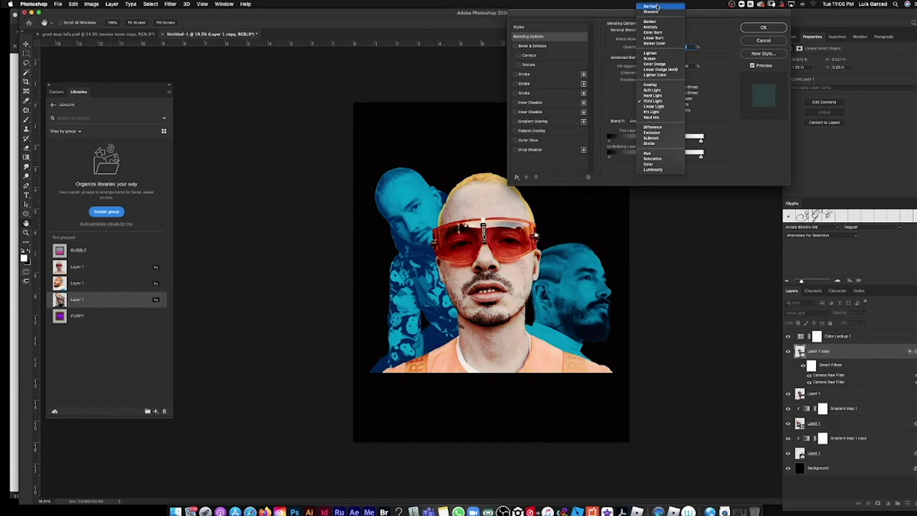
{"action": "left_click", "coordinate": [657, 5]}
{"action": "left_click", "coordinate": [658, 39]}
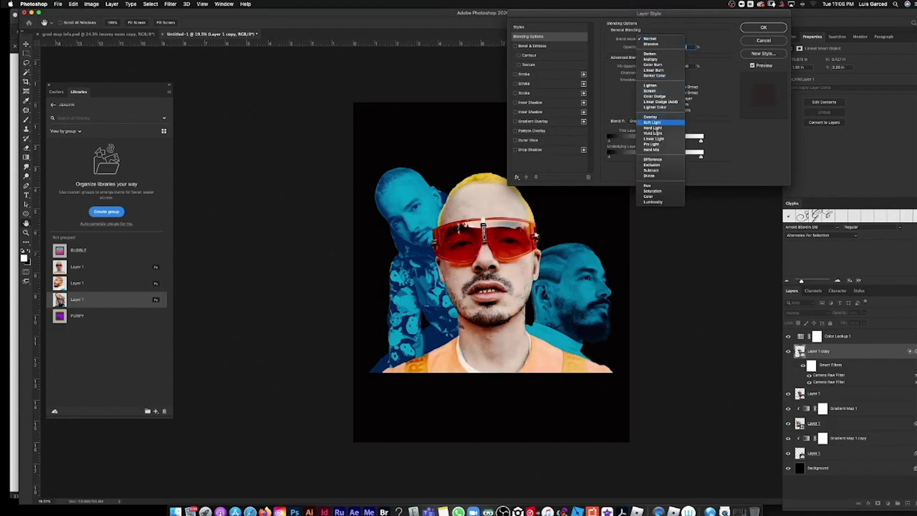
{"action": "left_click", "coordinate": [654, 134]}
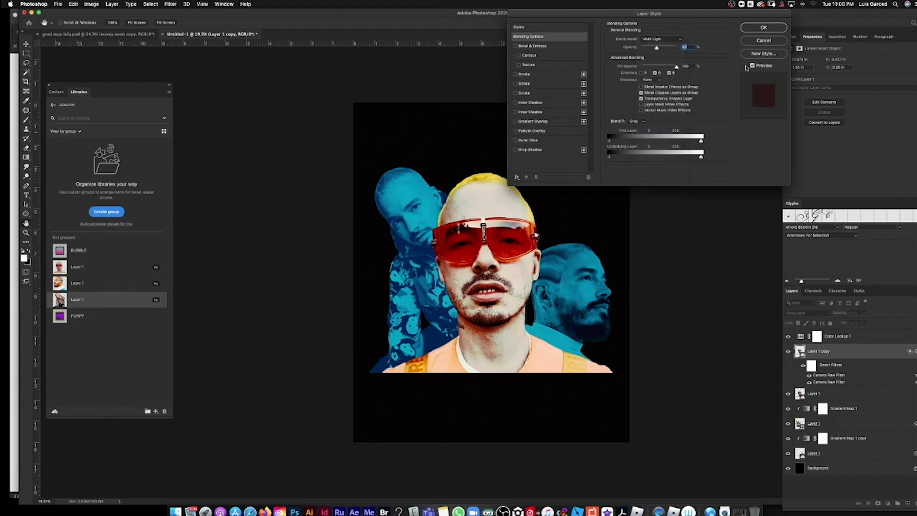
{"action": "left_click", "coordinate": [759, 30]}
- Check the patterned-jacket portrait's gradient map by toggling its visibility
{"action": "key", "text": "z"}
{"action": "left_click_drag", "start_coordinate": [553, 290], "coordinate": [581, 286]}
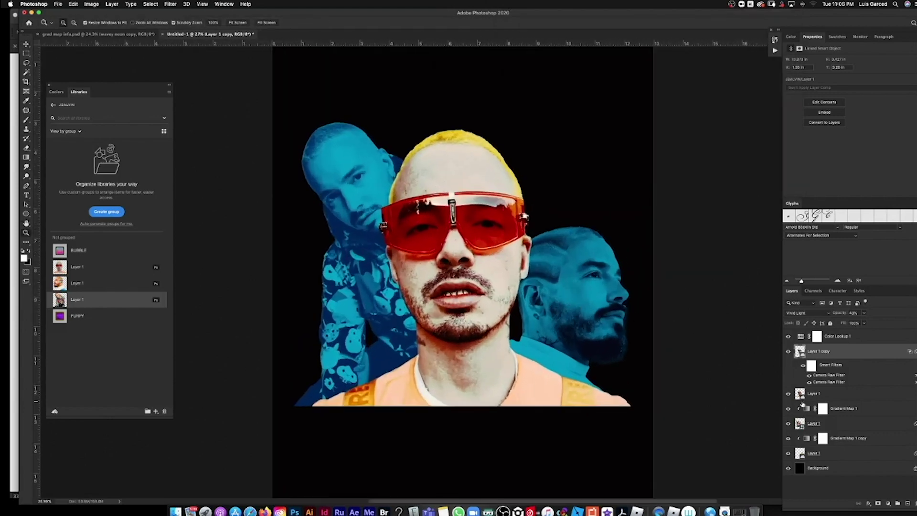
{"action": "left_click", "coordinate": [807, 409]}
{"action": "left_click", "coordinate": [789, 409]}
{"action": "left_click", "coordinate": [789, 410]}
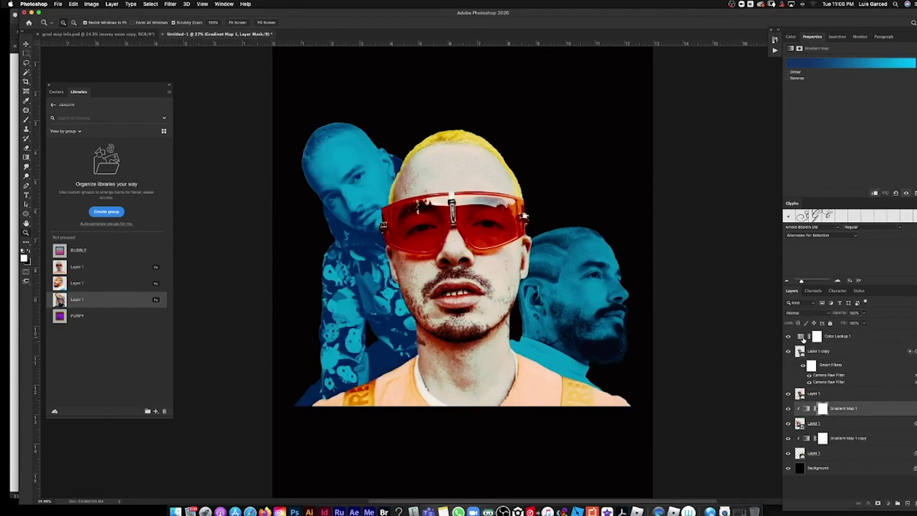
{"action": "left_click", "coordinate": [806, 340]}
- Recolor the cyan stop of the profile portrait's gradient map to a dark yellow at location 96%
{"action": "left_click", "coordinate": [811, 440]}
{"action": "left_click", "coordinate": [823, 63]}
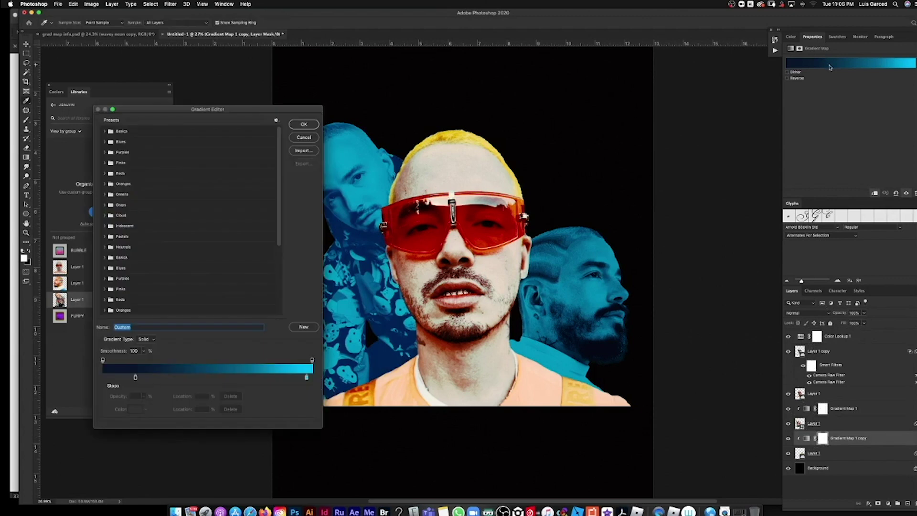
{"action": "left_click", "coordinate": [307, 378]}
{"action": "left_click", "coordinate": [420, 144]}
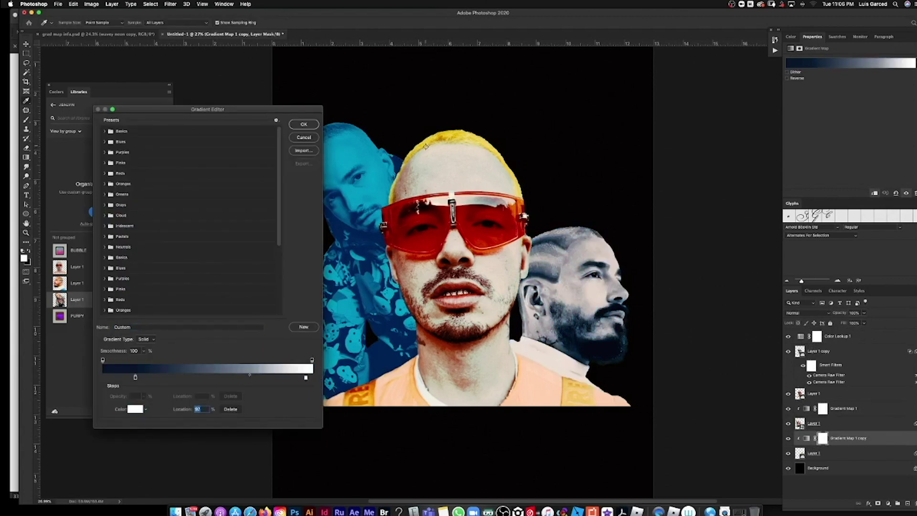
{"action": "double_click", "coordinate": [304, 377]}
{"action": "left_click_drag", "start_coordinate": [774, 245], "coordinate": [773, 235]}
{"action": "left_click_drag", "start_coordinate": [753, 212], "coordinate": [748, 180]}
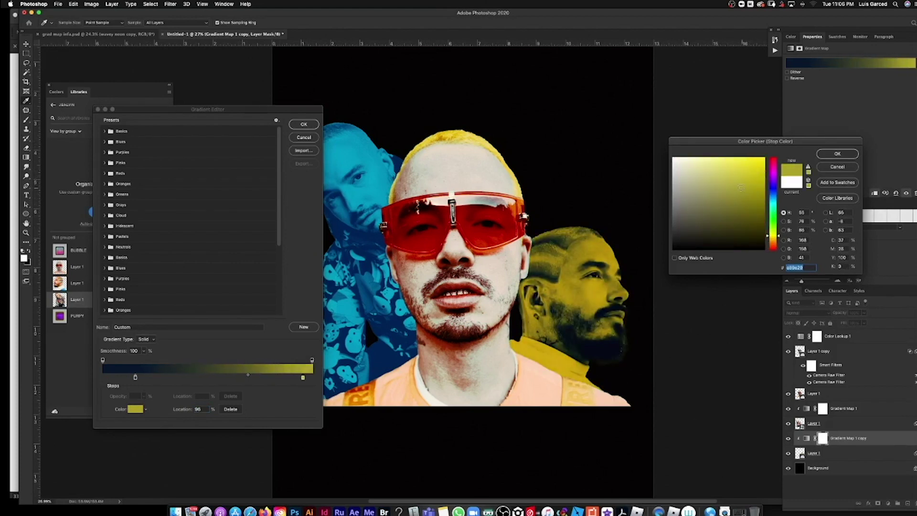
- Try crimson pink and strong red for the light stop of the profile portrait's gradient map
{"action": "left_click", "coordinate": [741, 173]}
{"action": "left_click", "coordinate": [773, 162]}
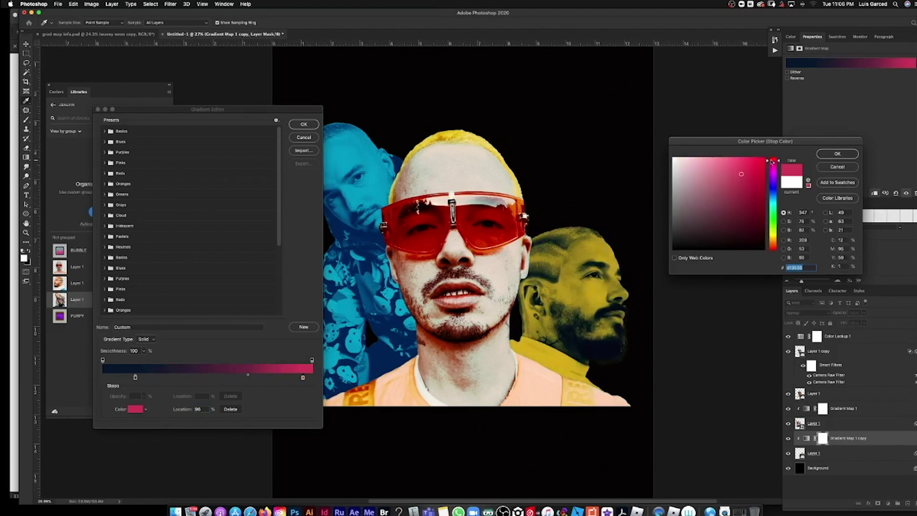
{"action": "left_click", "coordinate": [754, 175]}
{"action": "left_click", "coordinate": [773, 158]}
{"action": "left_click", "coordinate": [755, 172]}
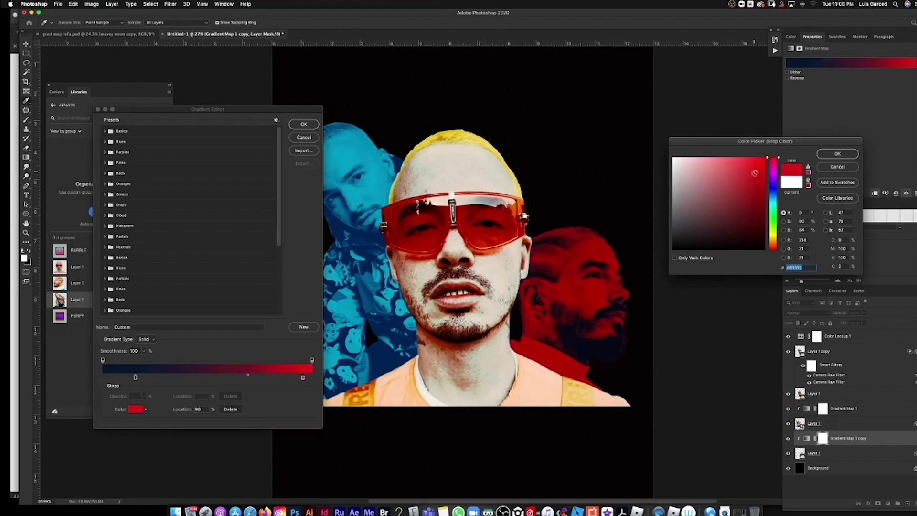
- Set the light stop of the profile portrait's gradient map to bright yellow and accept the gradient
{"action": "left_click", "coordinate": [773, 231]}
{"action": "left_click", "coordinate": [760, 185]}
{"action": "left_click_drag", "start_coordinate": [761, 186], "coordinate": [742, 163]}
{"action": "left_click", "coordinate": [773, 236]}
{"action": "left_click", "coordinate": [838, 154]}
{"action": "key", "text": "super+minus"}
{"action": "key", "text": "super+minus"}
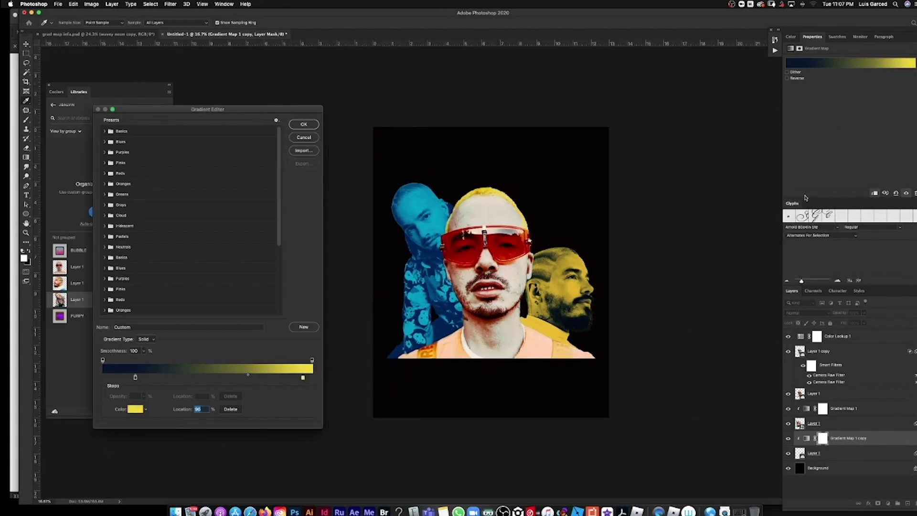
{"action": "left_click", "coordinate": [294, 125]}
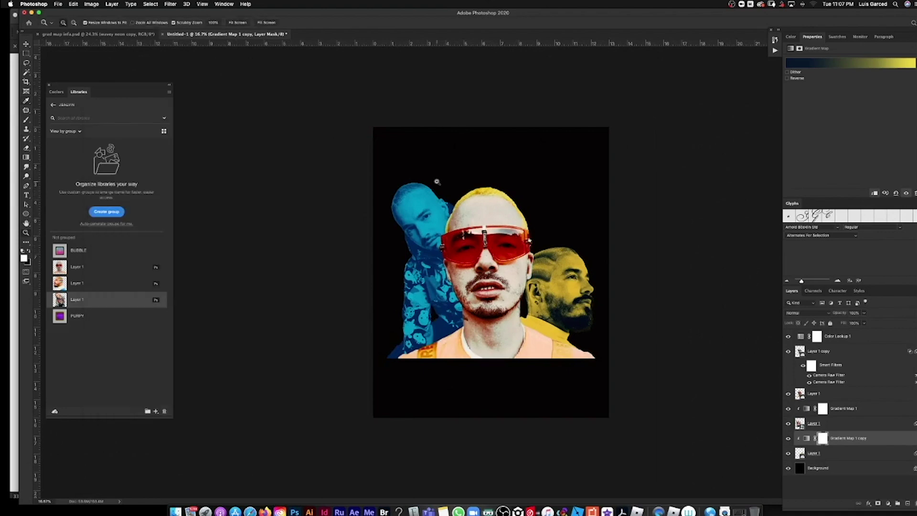
{"action": "key", "text": "z"}
{"action": "left_click_drag", "start_coordinate": [485, 244], "coordinate": [528, 253]}
{"action": "mouse_move", "coordinate": [409, 204]}
{"action": "left_mouse_down"}
{"action": "mouse_move", "coordinate": [422, 205]}
{"action": "mouse_move", "coordinate": [400, 212]}
{"action": "left_mouse_up"}
{"action": "left_click_drag", "start_coordinate": [470, 318], "coordinate": [487, 324]}
{"action": "left_click_drag", "start_coordinate": [543, 338], "coordinate": [558, 355]}
{"action": "mouse_move", "coordinate": [478, 265]}
{"action": "left_mouse_down"}
{"action": "mouse_move", "coordinate": [490, 265]}
{"action": "mouse_move", "coordinate": [472, 267]}
{"action": "left_mouse_up"}
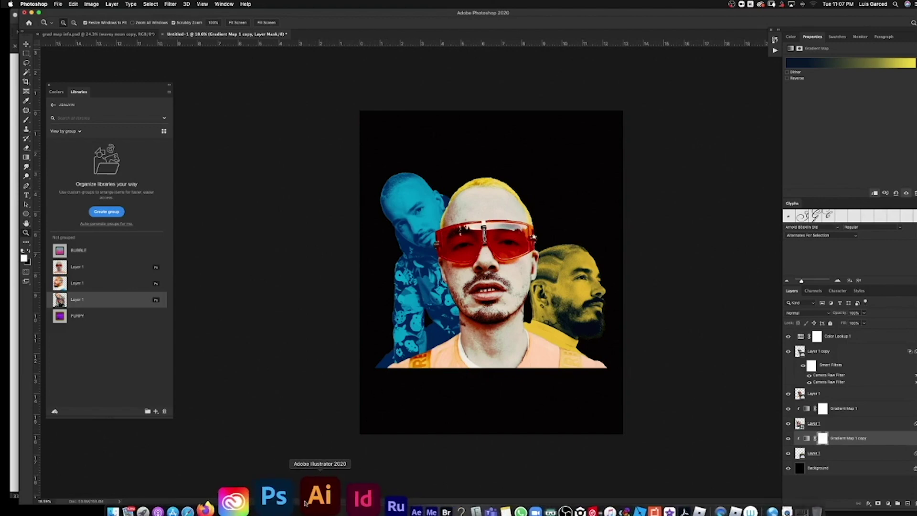
- Switch to Illustrator and inspect the fonts of the J BALVIN and Mi Gente texts
{"action": "left_click", "coordinate": [315, 496]}
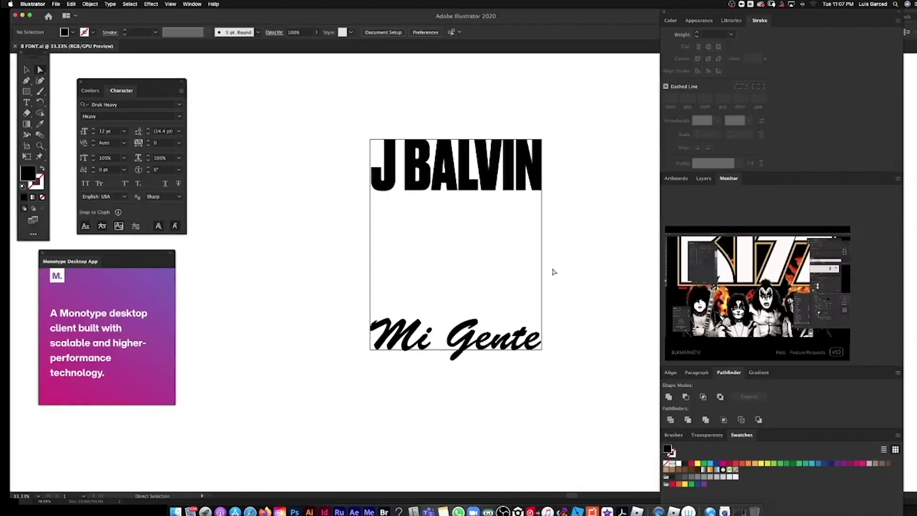
{"action": "key", "text": "v"}
{"action": "left_click", "coordinate": [497, 174]}
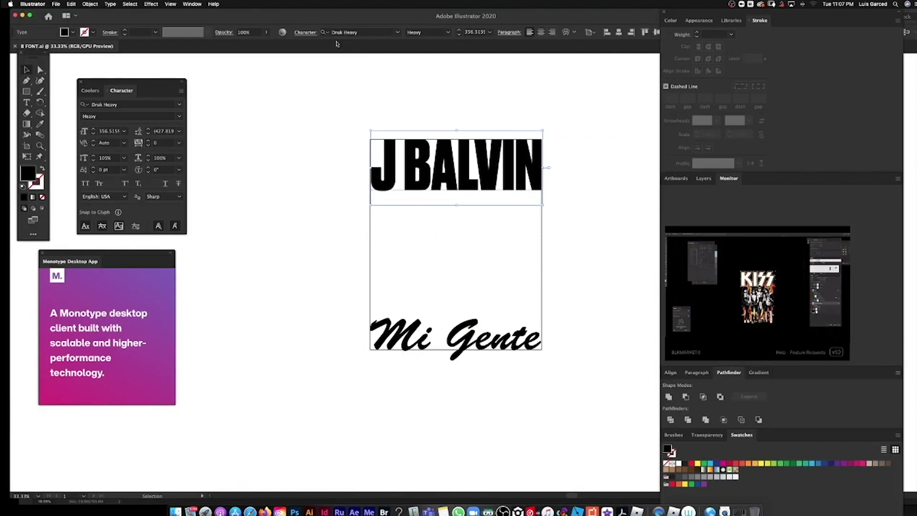
{"action": "left_click_drag", "start_coordinate": [580, 286], "coordinate": [499, 383]}
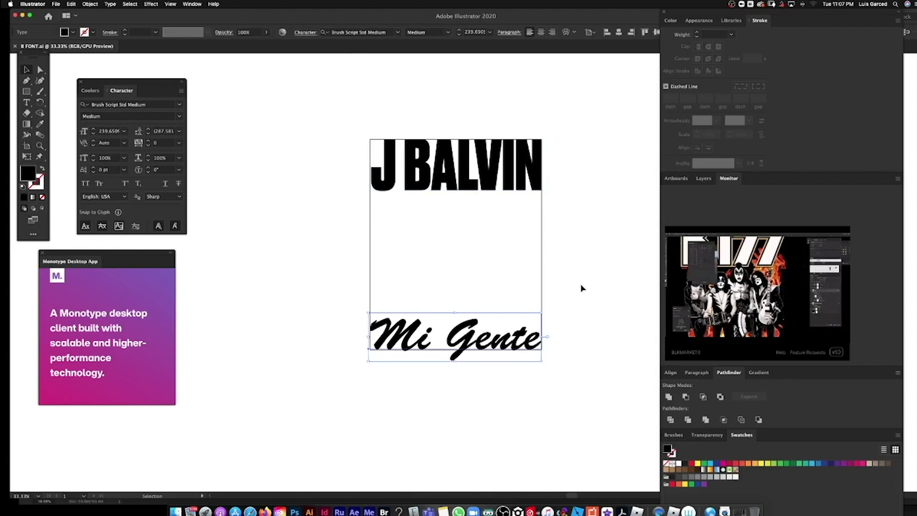
{"action": "left_click_drag", "start_coordinate": [591, 398], "coordinate": [415, 103]}
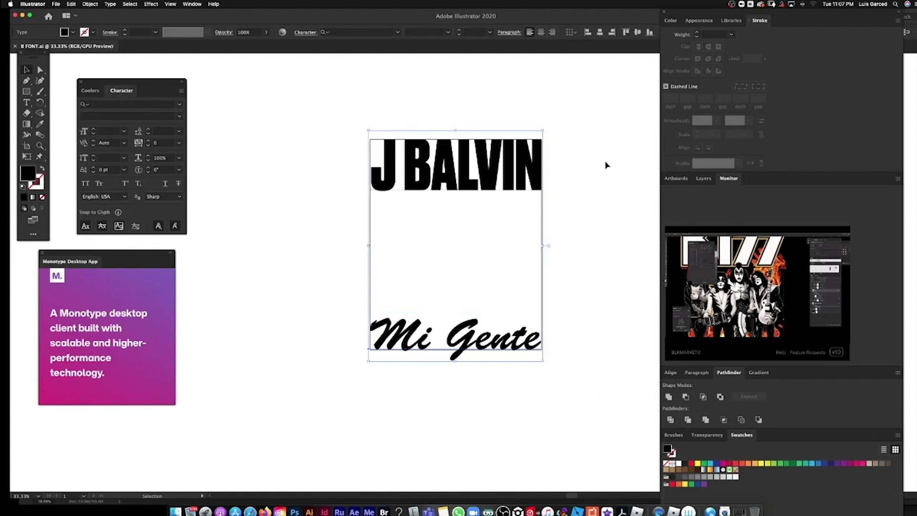
- Copy the J BALVIN text from Illustrator, switch back to Photoshop and place it in the poster as a smart object
{"action": "left_click_drag", "start_coordinate": [609, 102], "coordinate": [470, 231]}
{"action": "left_click_drag", "start_coordinate": [529, 160], "coordinate": [356, 371]}
{"action": "left_click_drag", "start_coordinate": [604, 98], "coordinate": [395, 219]}
{"action": "key", "text": "v"}
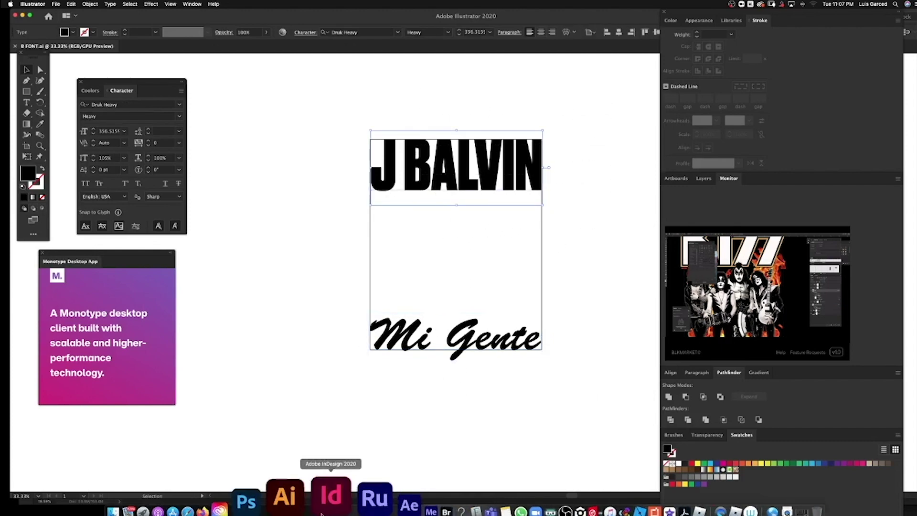
{"action": "left_click", "coordinate": [278, 498]}
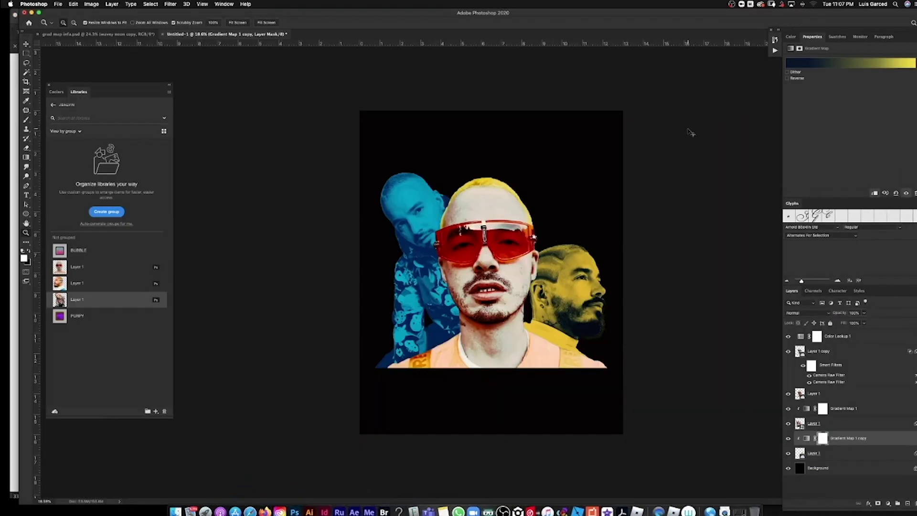
{"action": "key", "text": "f"}
{"action": "key", "text": "f"}
{"action": "key", "text": "f"}
{"action": "key", "text": "super+v"}
{"action": "left_click", "coordinate": [451, 227]}
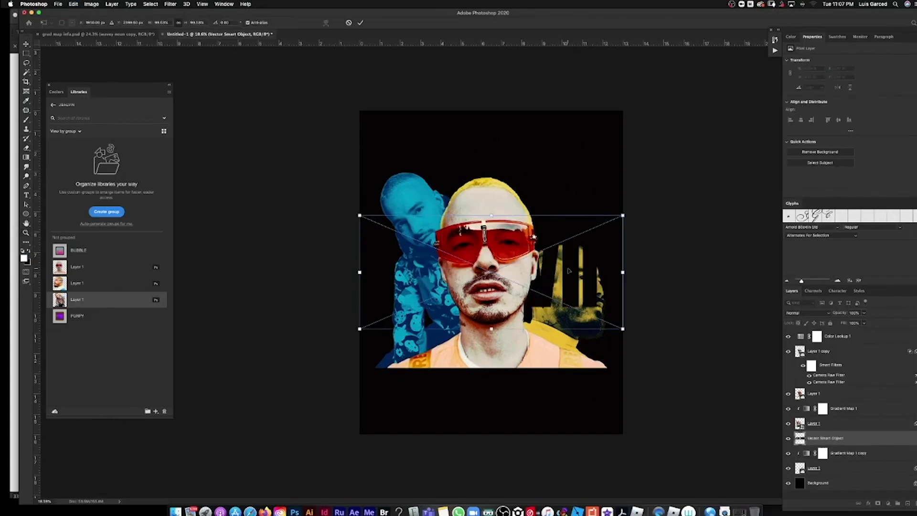
{"action": "key", "text": "Return"}
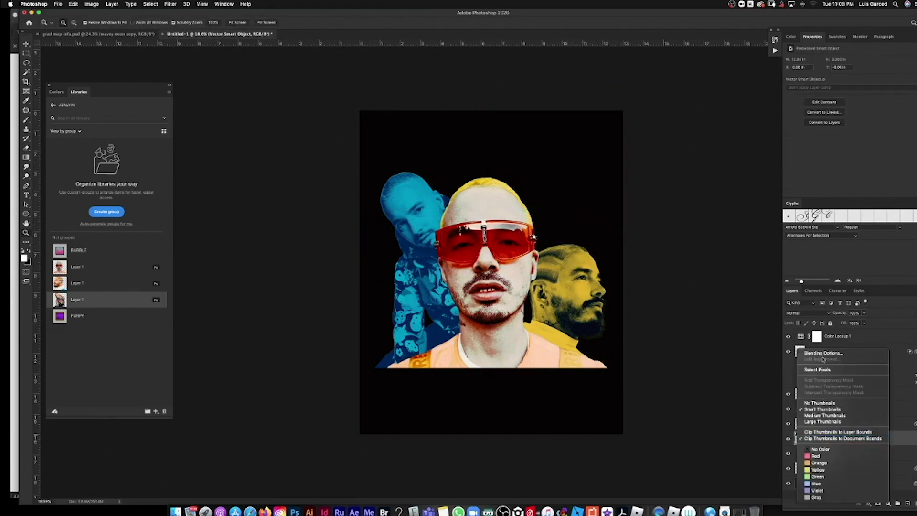
- Add a white Color Overlay effect to the J BALVIN smart object
{"action": "double_click", "coordinate": [869, 438]}
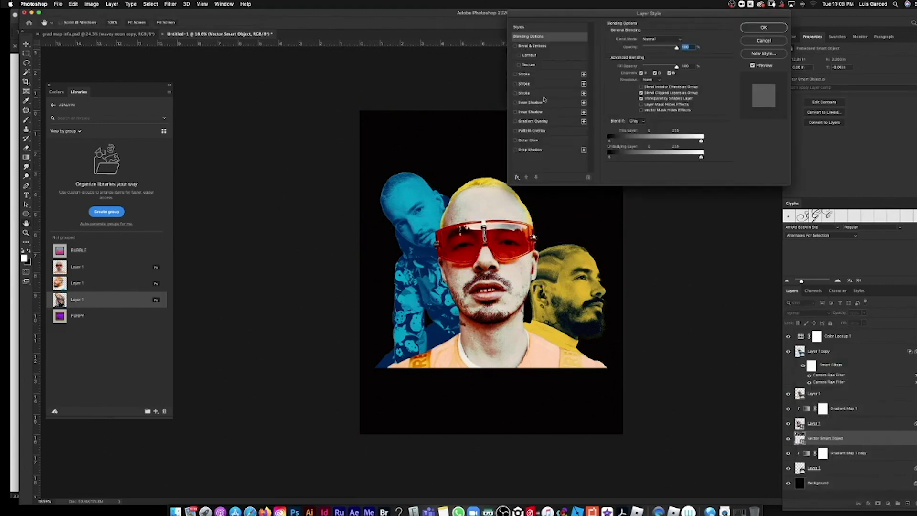
{"action": "left_click", "coordinate": [517, 177]}
{"action": "left_click", "coordinate": [530, 223]}
{"action": "left_click", "coordinate": [681, 40]}
{"action": "left_click", "coordinate": [674, 159]}
{"action": "key", "text": "Return"}
{"action": "key", "text": "Return"}
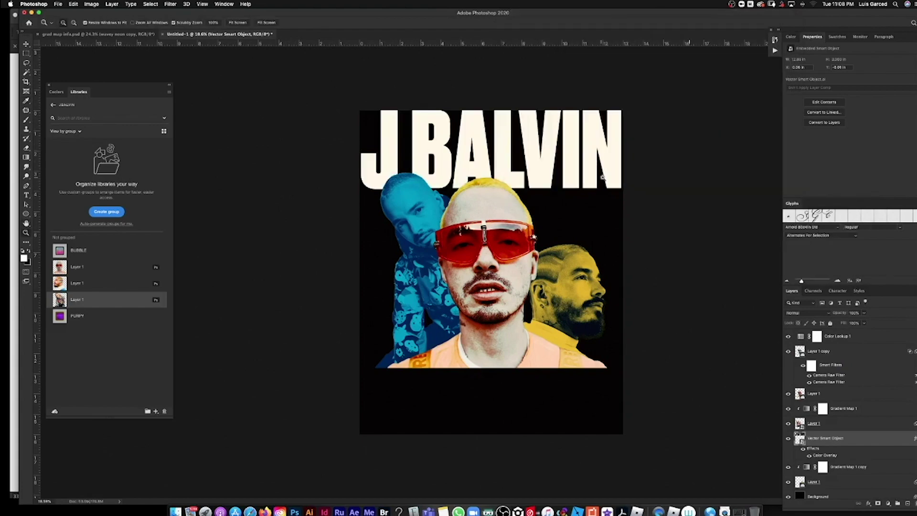
- Bring the Mi Gente text from Illustrator into the poster as a smart object and give it the same Color Overlay
{"action": "left_click", "coordinate": [312, 510]}
{"action": "left_click_drag", "start_coordinate": [551, 302], "coordinate": [463, 396]}
{"action": "key", "text": "super+c"}
{"action": "key", "text": "super+Tab"}
{"action": "key", "text": "super+v"}
{"action": "key", "text": "Return"}
{"action": "key", "text": "Return"}
{"action": "left_click_drag", "start_coordinate": [813, 463], "coordinate": [826, 438]}
- Scale the Mi Gente and J BALVIN titles down slightly to leave a margin inside the poster edges
{"action": "left_click_drag", "start_coordinate": [623, 364], "coordinate": [609, 375]}
{"action": "key", "text": "Return"}
{"action": "left_click", "coordinate": [593, 166]}
{"action": "left_click_drag", "start_coordinate": [640, 188], "coordinate": [613, 188]}
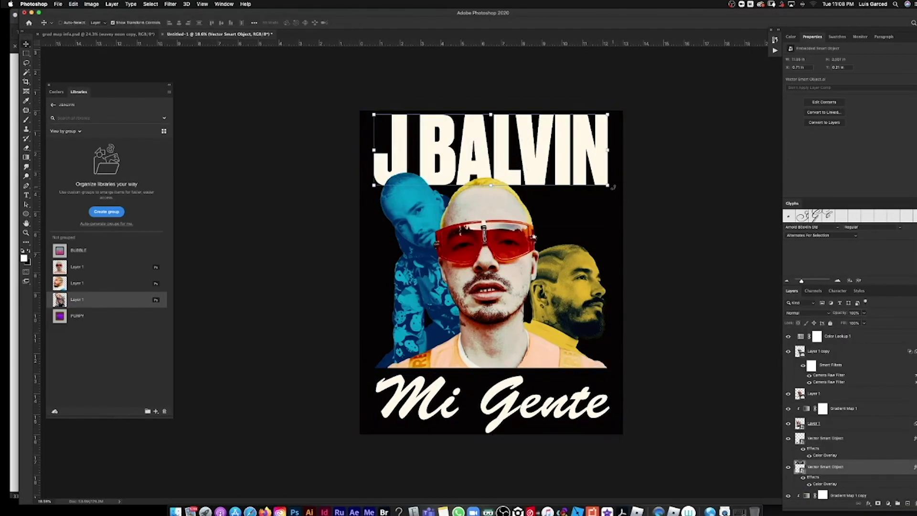
{"action": "key", "text": "super+t"}
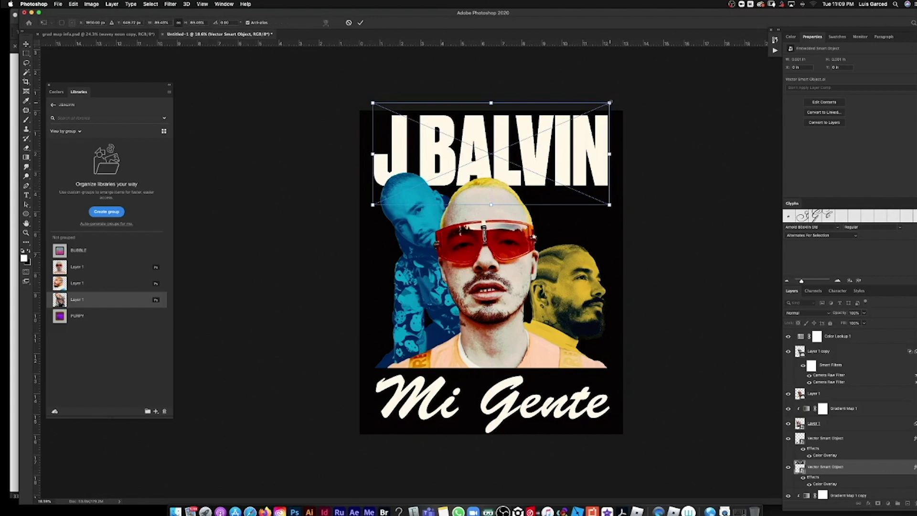
{"action": "left_click", "coordinate": [361, 22]}
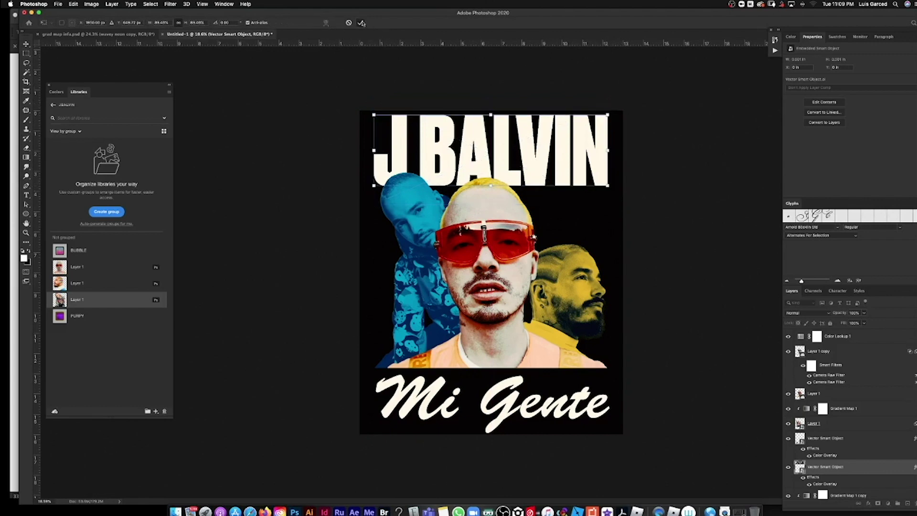
- Move the front portrait and its copy layer down so they reach the Mi Gente title
{"action": "key", "text": "z"}
{"action": "left_click_drag", "start_coordinate": [539, 364], "coordinate": [549, 389]}
{"action": "key", "text": "v"}
{"action": "right_click", "coordinate": [543, 328]}
{"action": "left_click", "coordinate": [550, 342]}
{"action": "right_click", "coordinate": [536, 347]}
{"action": "left_click", "coordinate": [548, 356]}
{"action": "key", "text": "super+z"}
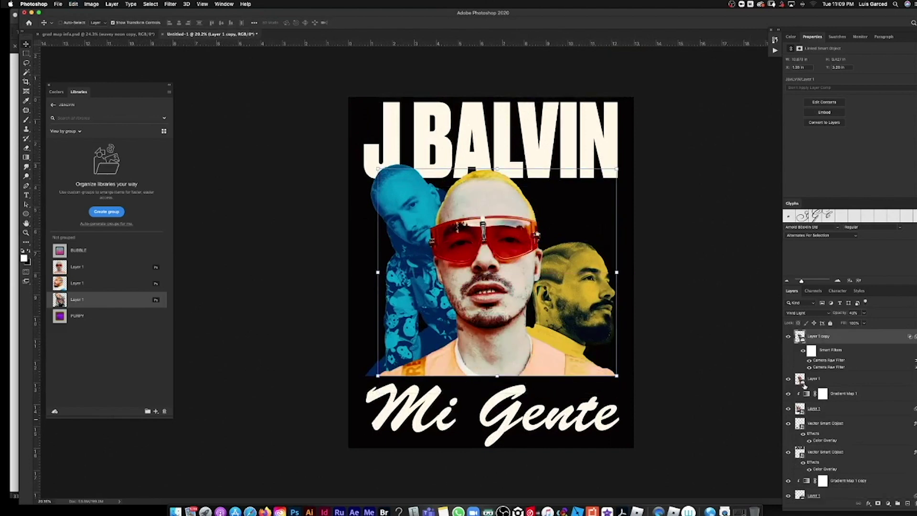
{"action": "left_click_drag", "start_coordinate": [493, 331], "coordinate": [493, 353]}
- Move the Mi Gente layer to the top of the layer stack, above Color Lookup 1
{"action": "right_click", "coordinate": [506, 402]}
{"action": "left_click", "coordinate": [517, 409]}
{"action": "left_click_drag", "start_coordinate": [811, 423], "coordinate": [808, 337]}
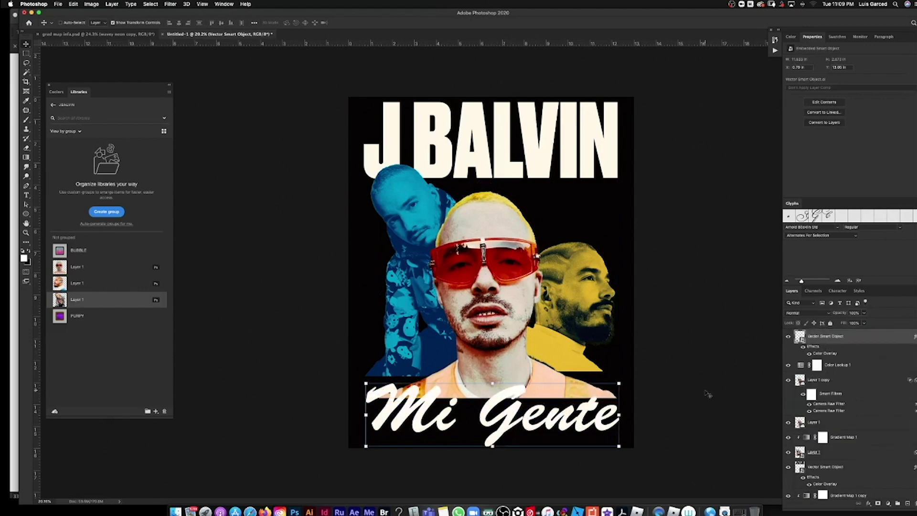
- Select both front portrait layers and nudge them up slightly
{"action": "key", "text": "super+0"}
{"action": "left_click", "coordinate": [799, 422]}
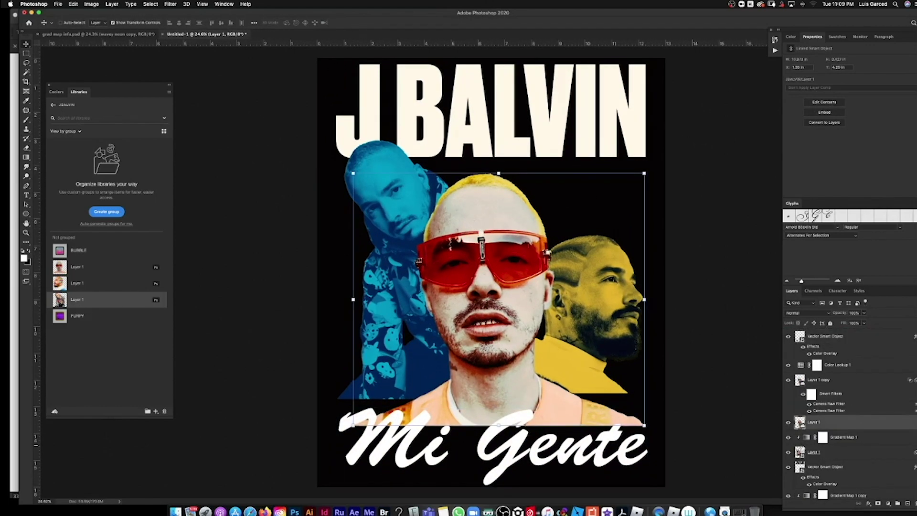
{"action": "left_click", "coordinate": [800, 381], "text": "shift"}
{"action": "left_click_drag", "start_coordinate": [569, 365], "coordinate": [569, 364]}
- Identify the patterned-jacket portrait's layer by toggling layer visibility and add a layer mask to it
{"action": "key", "text": "a"}
{"action": "scroll", "coordinate": [850, 413], "scroll_direction": "down", "scroll_amount": 2}
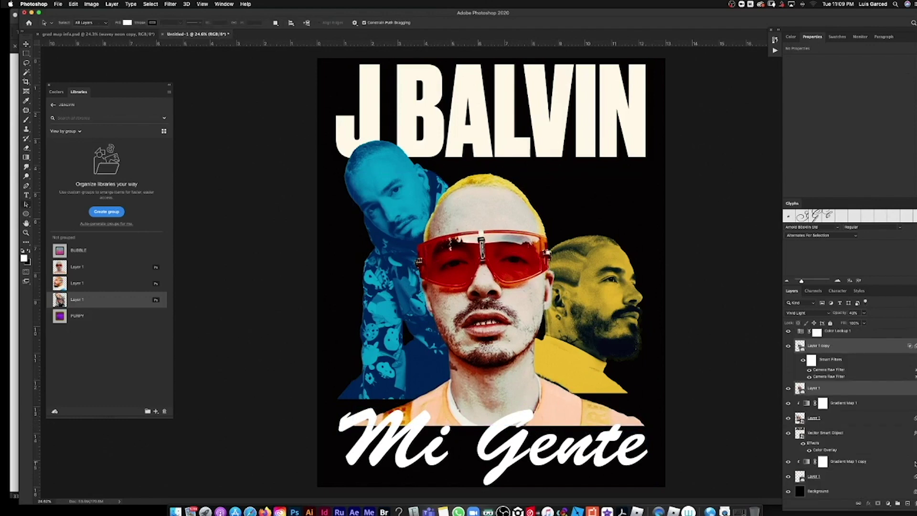
{"action": "left_click", "coordinate": [800, 420]}
{"action": "left_click", "coordinate": [812, 387]}
{"action": "left_click", "coordinate": [788, 388]}
{"action": "left_click", "coordinate": [788, 388]}
{"action": "left_click", "coordinate": [788, 418]}
{"action": "left_click", "coordinate": [788, 418]}
{"action": "left_click", "coordinate": [798, 419]}
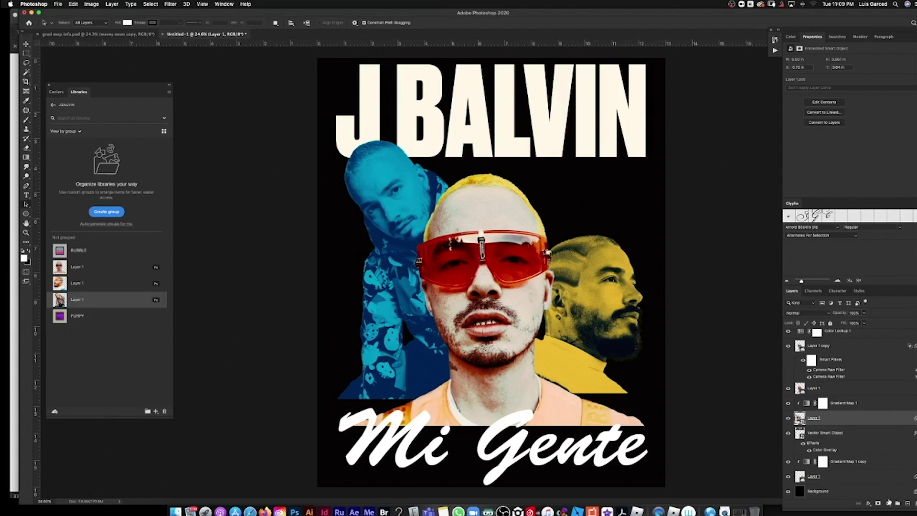
{"action": "left_click", "coordinate": [878, 504]}
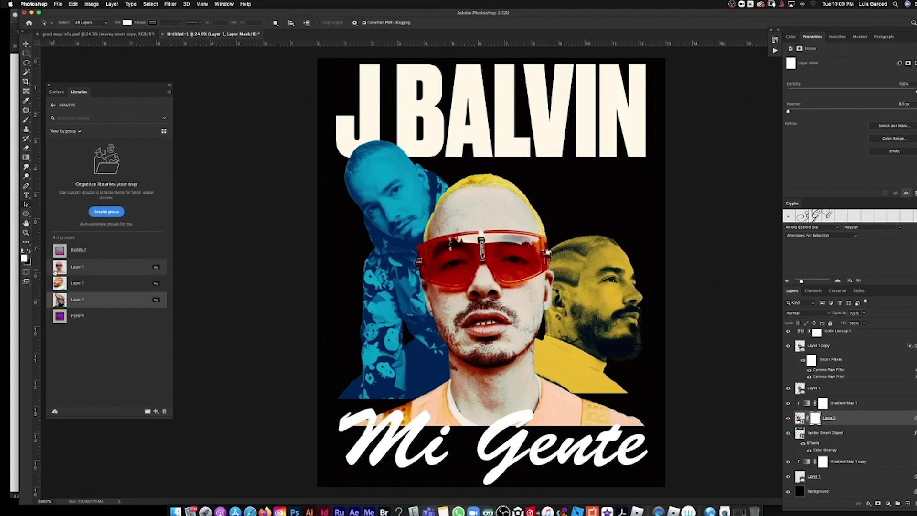
- Paint black with a soft brush on layer masks to fade the lower edges of the patterned-jacket and profile portraits
{"action": "key", "text": "x"}
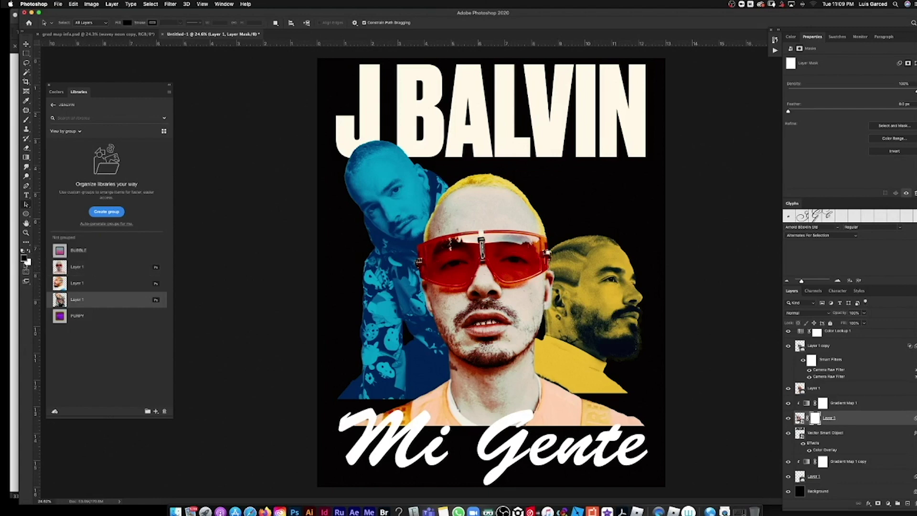
{"action": "key", "text": "b"}
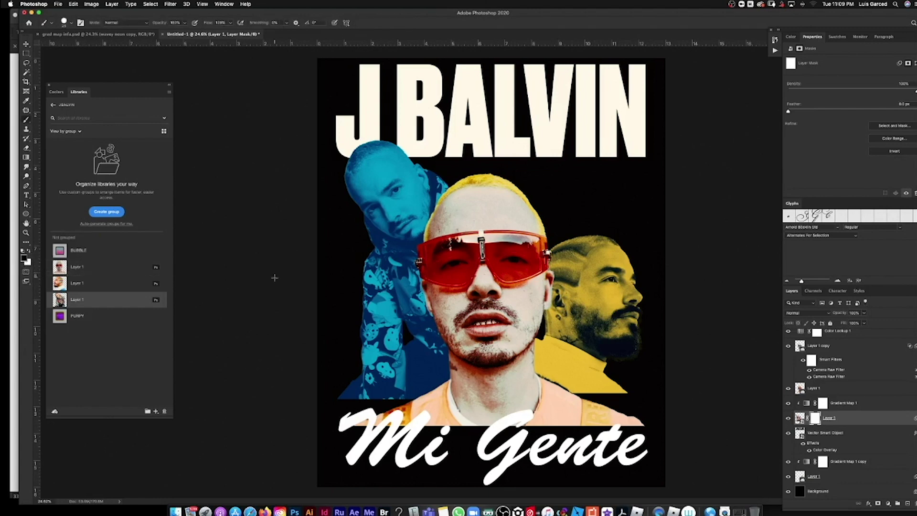
{"action": "left_click", "coordinate": [69, 23]}
{"action": "left_click", "coordinate": [76, 98]}
{"action": "left_click", "coordinate": [365, 411]}
{"action": "mouse_move", "coordinate": [368, 418]}
{"action": "left_mouse_down"}
{"action": "mouse_move", "coordinate": [426, 406]}
{"action": "mouse_move", "coordinate": [359, 423]}
{"action": "left_mouse_up"}
{"action": "left_click_drag", "start_coordinate": [364, 391], "coordinate": [344, 422]}
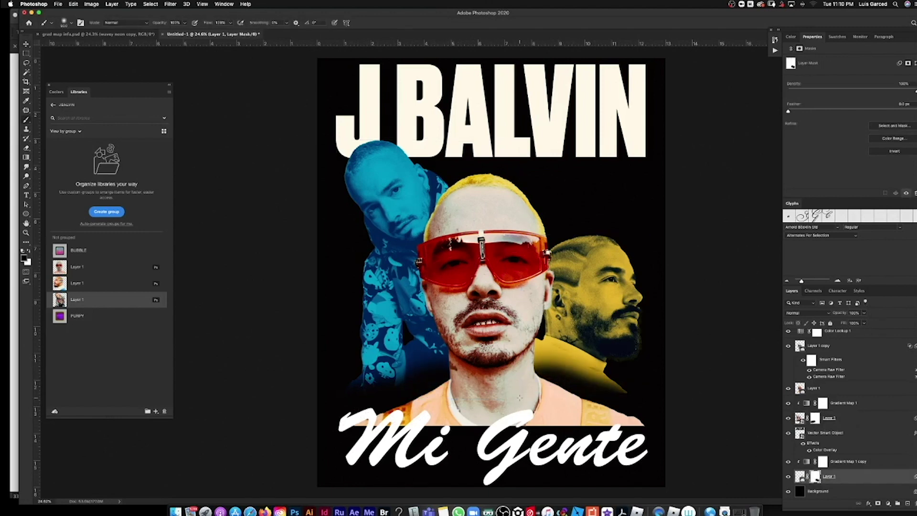
{"action": "key", "text": "x"}
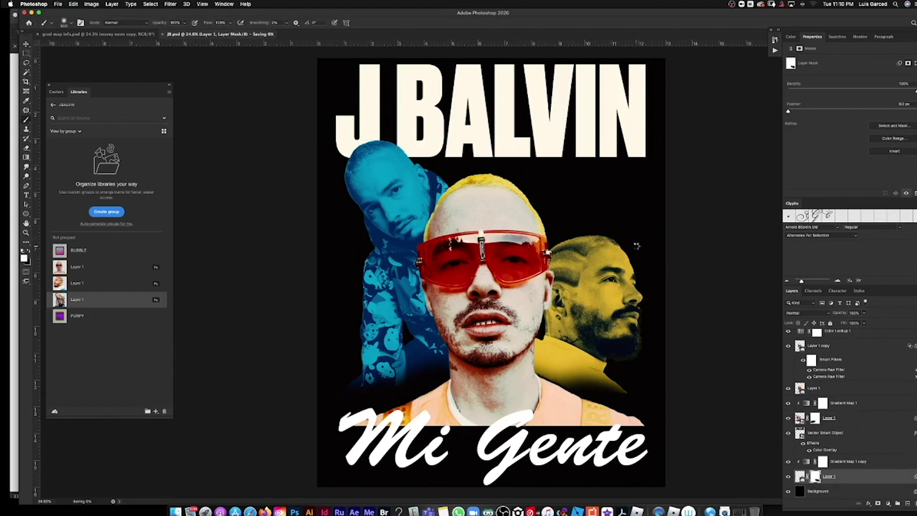
- Apply the saved pink-to-teal gradient style preset with outlines to the J BALVIN title
{"action": "key", "text": "v"}
{"action": "right_click", "coordinate": [583, 137]}
{"action": "left_click", "coordinate": [591, 135]}
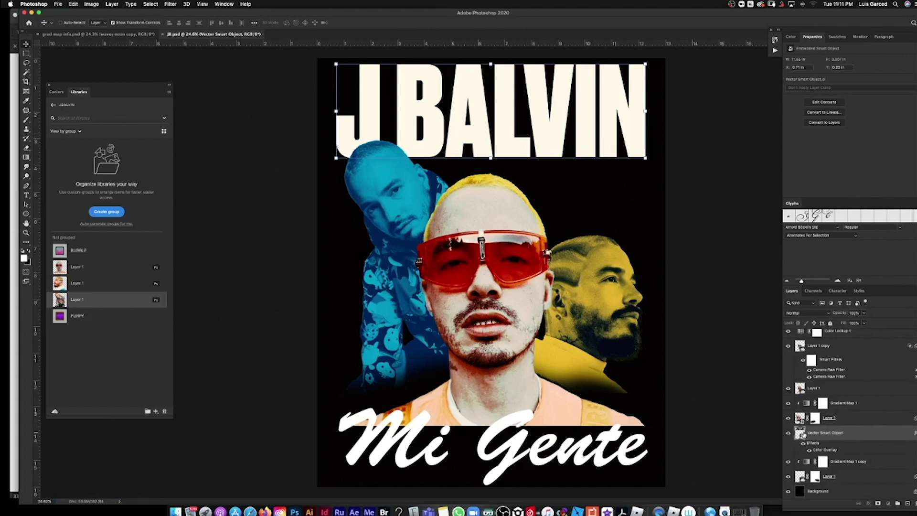
{"action": "right_click", "coordinate": [801, 436]}
{"action": "left_click", "coordinate": [825, 354]}
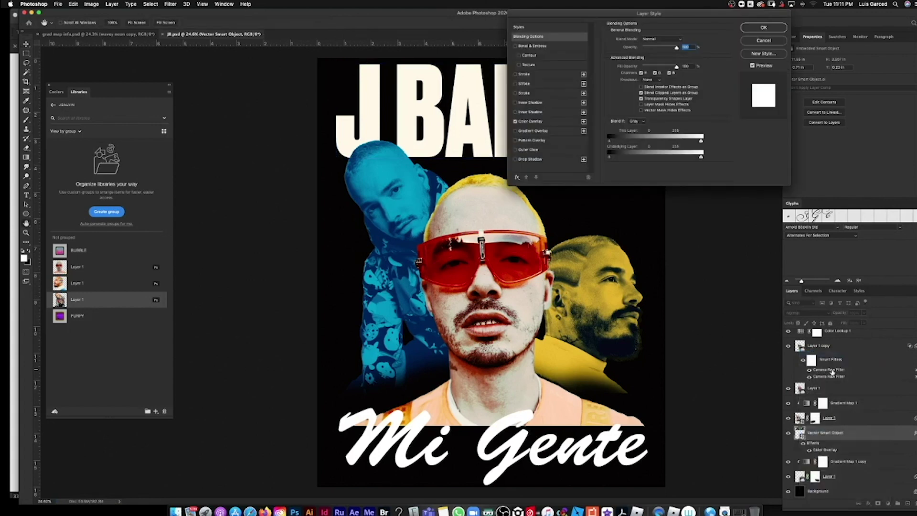
{"action": "left_click", "coordinate": [529, 27]}
{"action": "scroll", "coordinate": [701, 121], "scroll_direction": "down", "scroll_amount": 3}
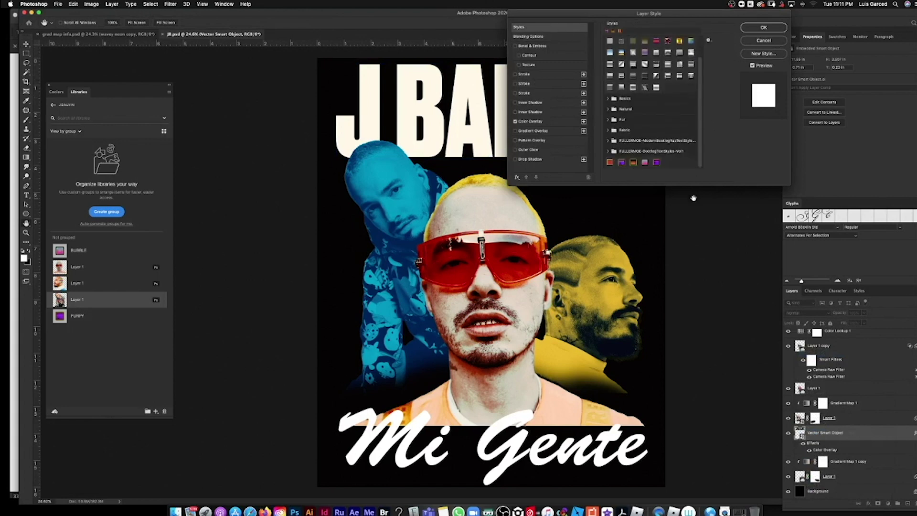
{"action": "left_click", "coordinate": [645, 162]}
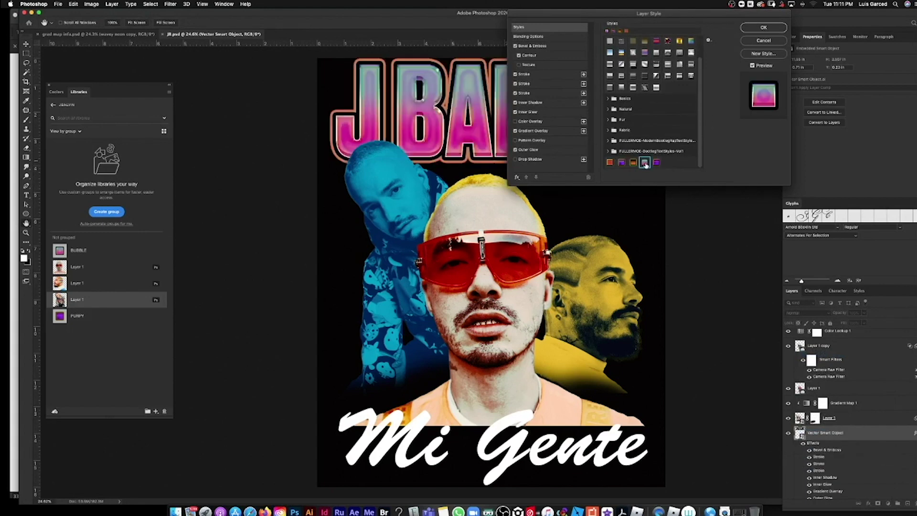
{"action": "left_click", "coordinate": [763, 28]}
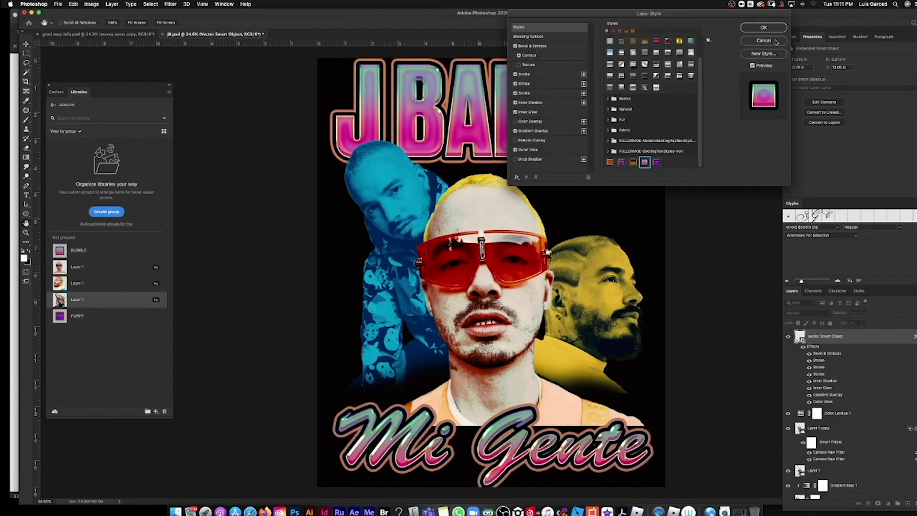
- Apply the same pink-to-teal style preset to the Mi Gente title and check the whole poster
{"action": "left_click", "coordinate": [773, 28]}
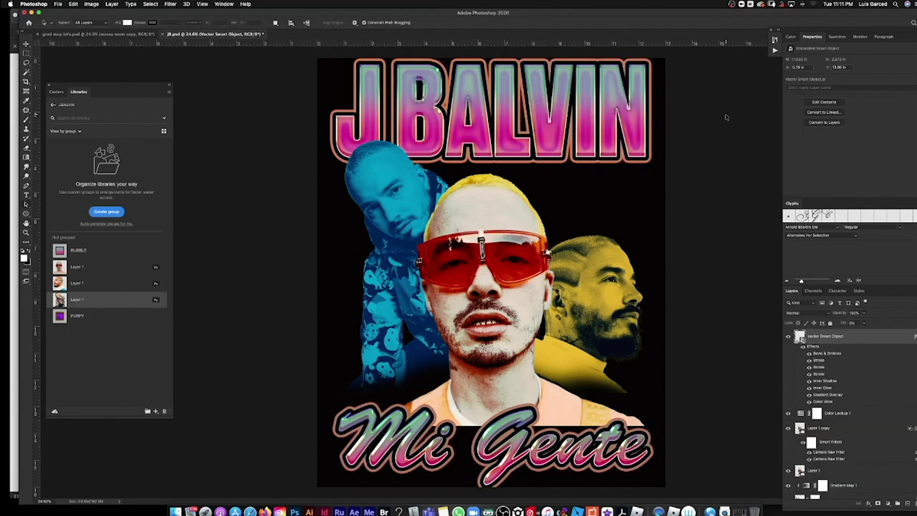
{"action": "key", "text": "super+minus"}
{"action": "key", "text": "super+minus"}
{"action": "key", "text": "z"}
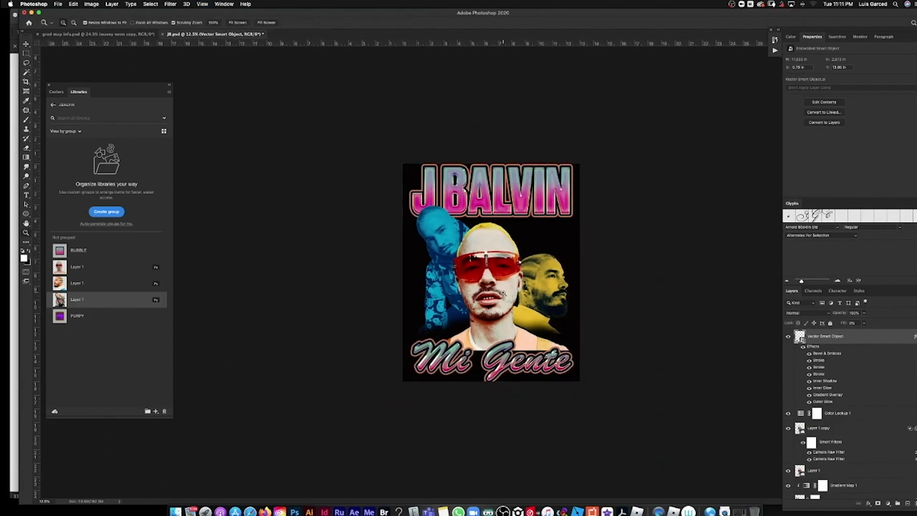
{"action": "key", "text": "super+0"}
{"action": "key", "text": "v"}
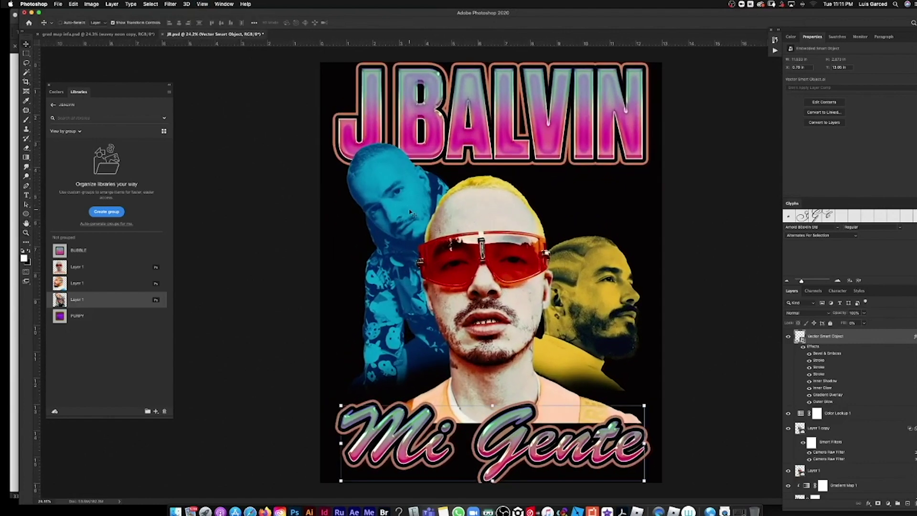
- Try the patterned-jacket portrait closer to the center, and shift the profile portrait slightly toward the front portrait
{"action": "right_click", "coordinate": [409, 212]}
{"action": "left_click", "coordinate": [430, 200]}
{"action": "mouse_move", "coordinate": [412, 213]}
{"action": "left_mouse_down"}
{"action": "mouse_move", "coordinate": [411, 206]}
{"action": "mouse_move", "coordinate": [428, 211]}
{"action": "left_mouse_up"}
{"action": "right_click", "coordinate": [581, 282]}
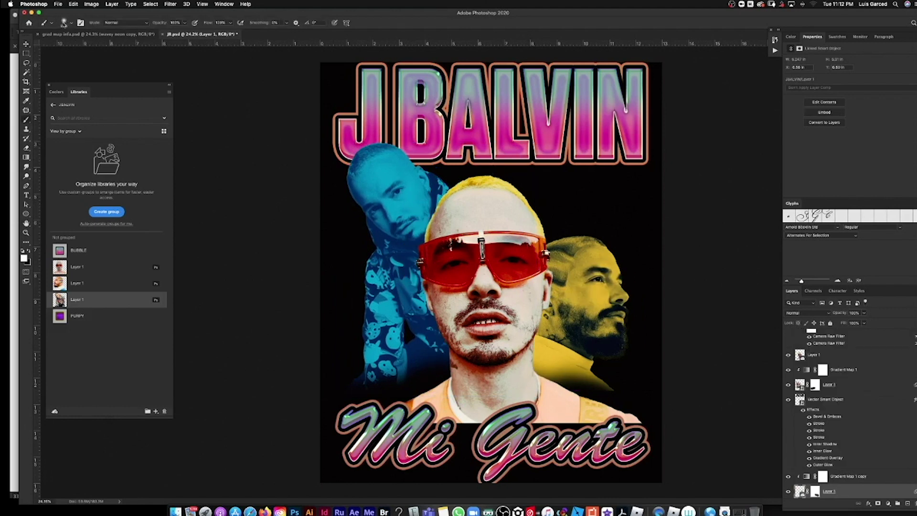
- Choose a cloud brush preset for painting and rasterize the smart object of the lowest masked portrait layer
{"action": "left_click", "coordinate": [63, 23]}
{"action": "left_click_drag", "start_coordinate": [180, 108], "coordinate": [168, 223]}
{"action": "scroll", "coordinate": [168, 224], "scroll_direction": "up", "scroll_amount": 3}
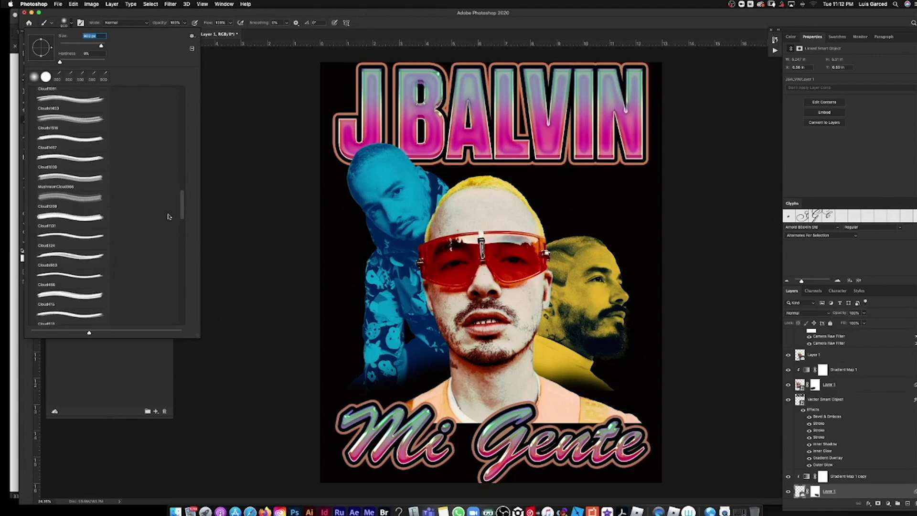
{"action": "left_click", "coordinate": [65, 301]}
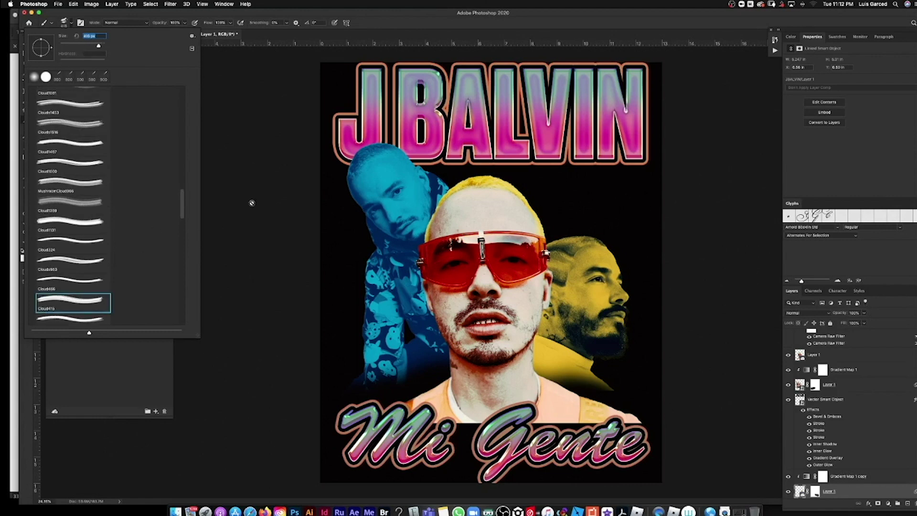
{"action": "left_click", "coordinate": [343, 104]}
{"action": "left_click", "coordinate": [527, 193]}
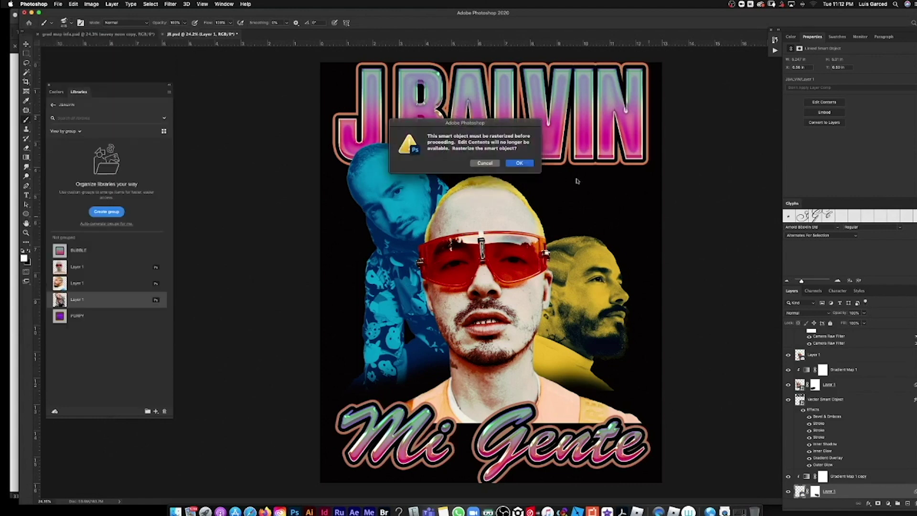
{"action": "left_click", "coordinate": [520, 163]}
{"action": "scroll", "coordinate": [849, 415], "scroll_direction": "down", "scroll_amount": 2}
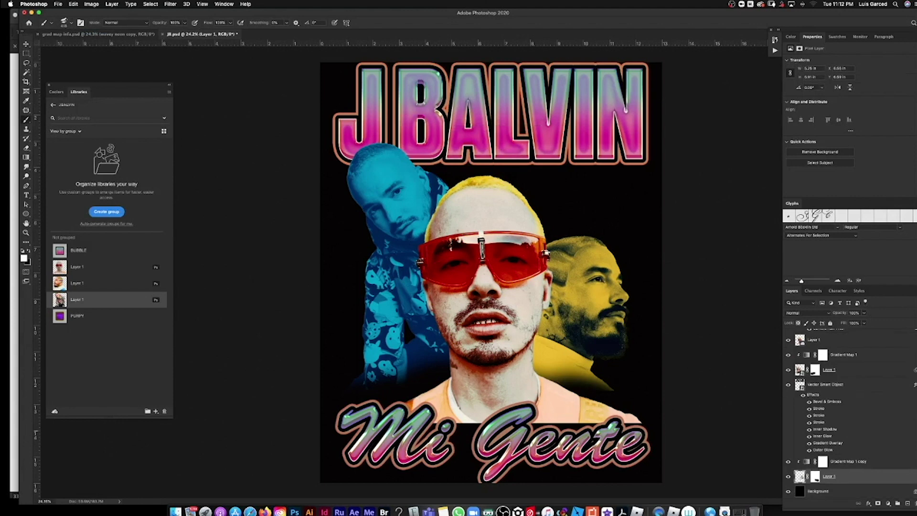
- Create a new layer directly above the background and sample purple from the J BALVIN title as the brush color
{"action": "left_click", "coordinate": [845, 494]}
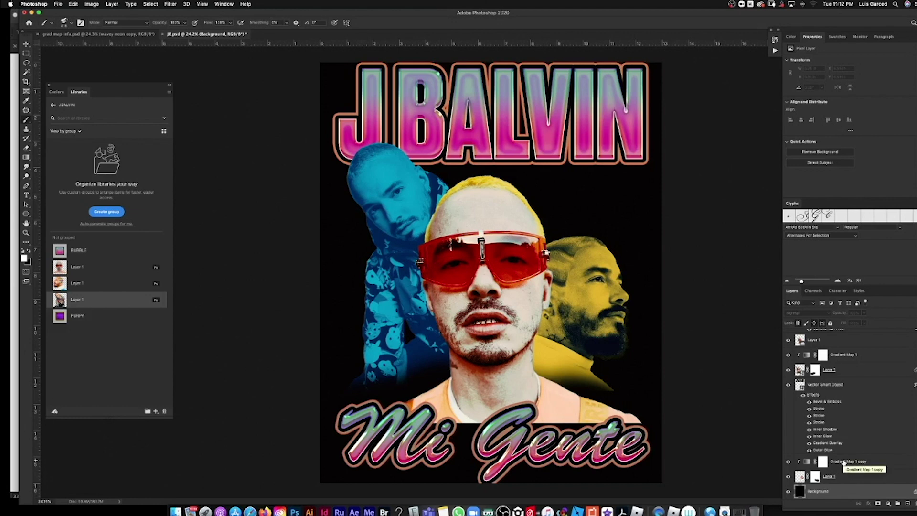
{"action": "key", "text": "super+shift+n"}
{"action": "key", "text": "Return"}
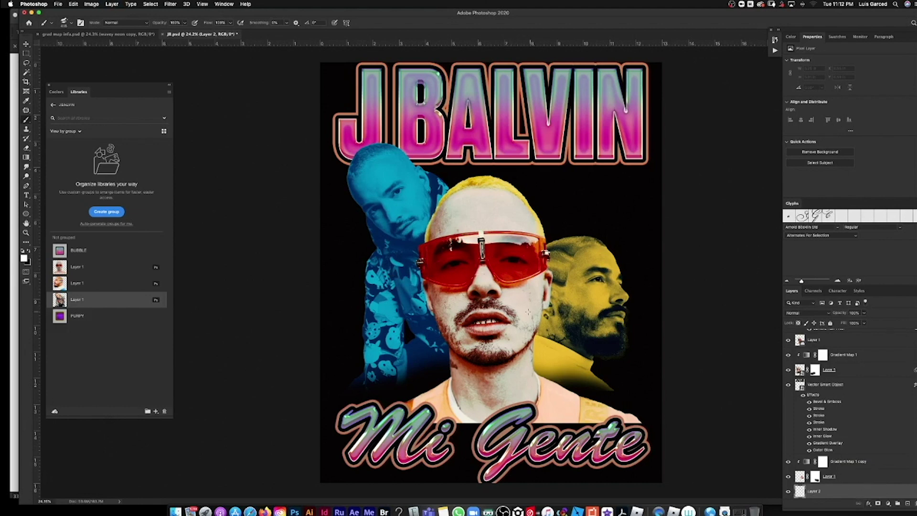
{"action": "key", "text": "i"}
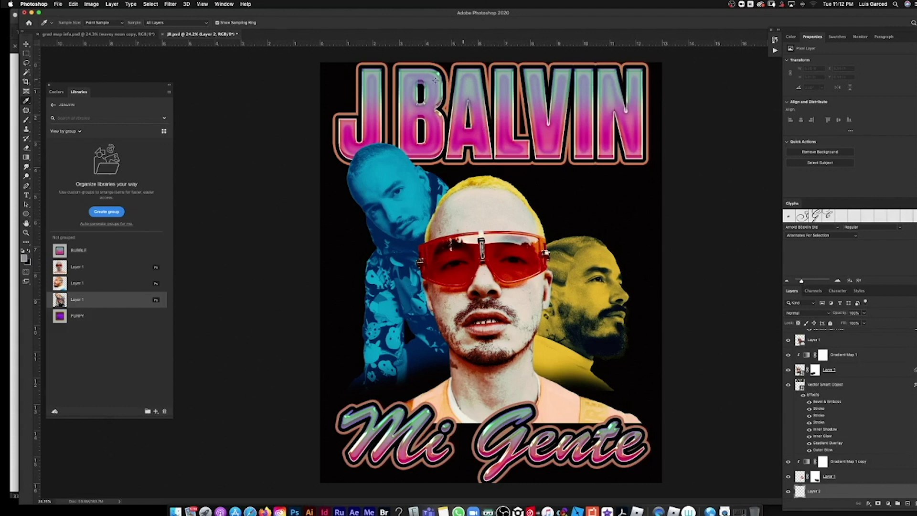
{"action": "left_click", "coordinate": [417, 83]}
{"action": "key", "text": "b"}
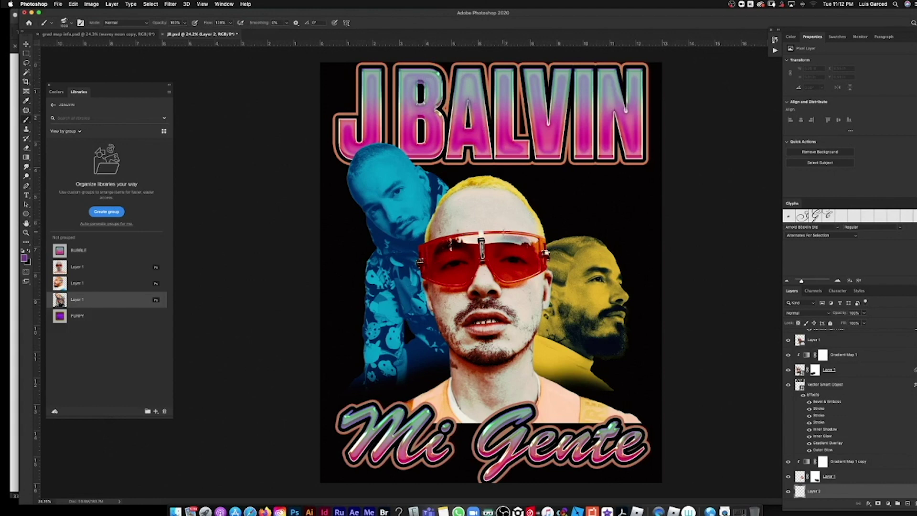
{"action": "left_click_drag", "start_coordinate": [528, 190], "coordinate": [557, 213]}
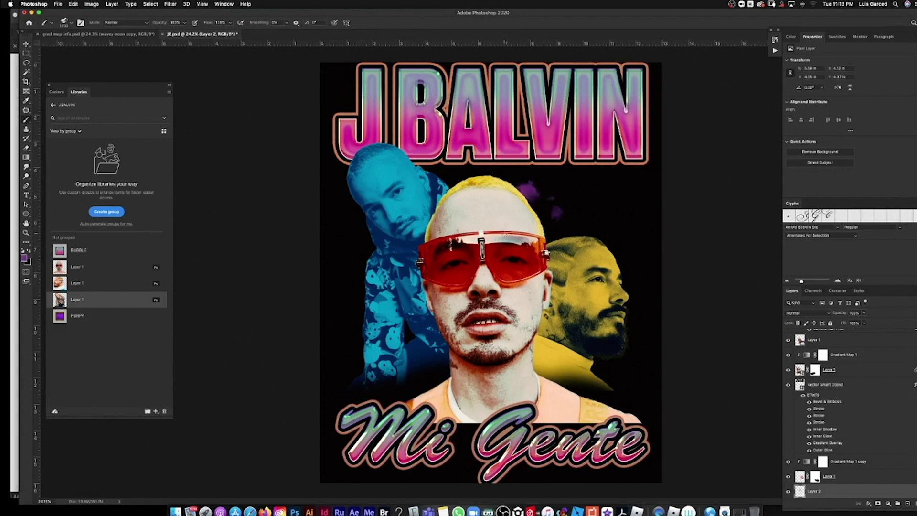
{"action": "key", "text": "super+z"}
{"action": "left_click_drag", "start_coordinate": [505, 221], "coordinate": [468, 354]}
{"action": "key", "text": "super+z"}
- Enlarge the cloud brush considerably for painting purple clouds behind the portraits
{"action": "key", "text": "bracketright"}
{"action": "key", "text": "bracketright"}
{"action": "key", "text": "bracketright"}
{"action": "key", "text": "bracketright"}
{"action": "key", "text": "bracketright"}
{"action": "key", "text": "bracketright"}
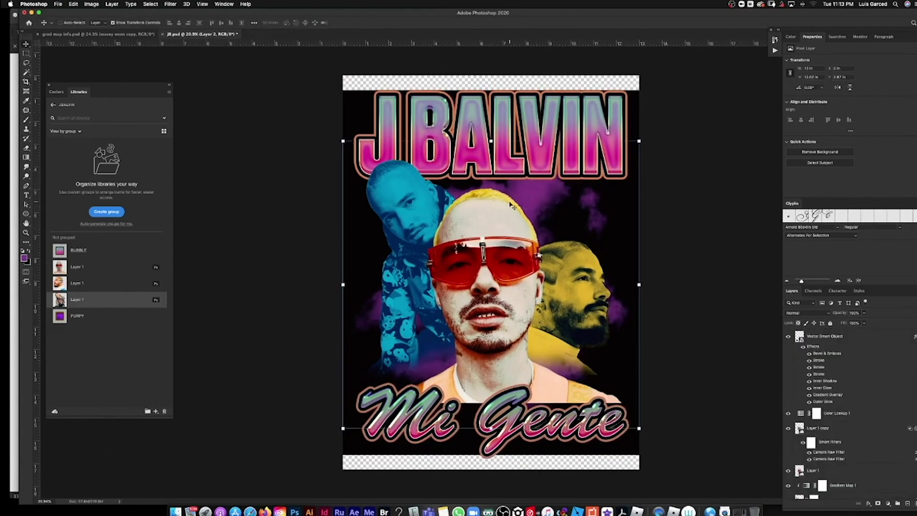
- Set the duplicated purple cloud layer's blend mode to Linear Dodge (Add)
{"action": "left_click", "coordinate": [808, 313]}
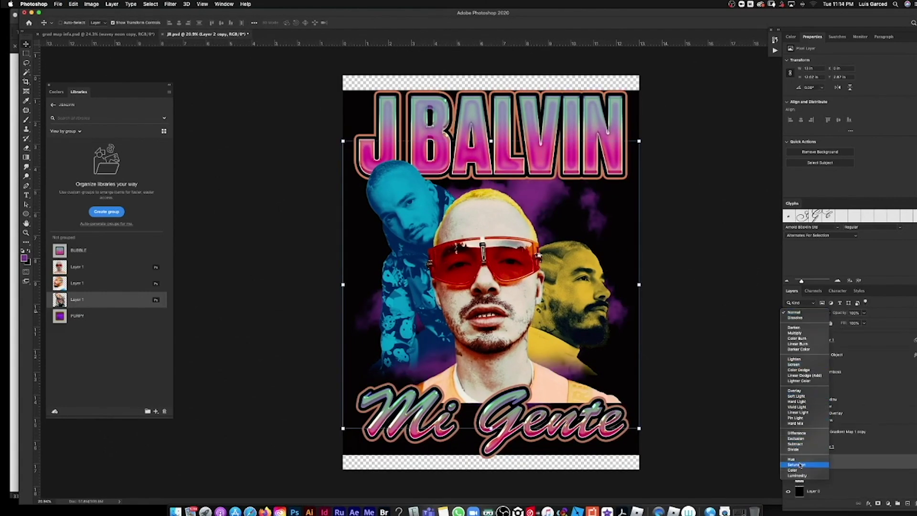
{"action": "left_click", "coordinate": [804, 376]}
{"action": "key", "text": "a"}
{"action": "key", "text": "v"}
- Add a black drop shadow to the J BALVIN title, raising its opacity and distance
{"action": "right_click", "coordinate": [561, 182]}
{"action": "left_click", "coordinate": [573, 153]}
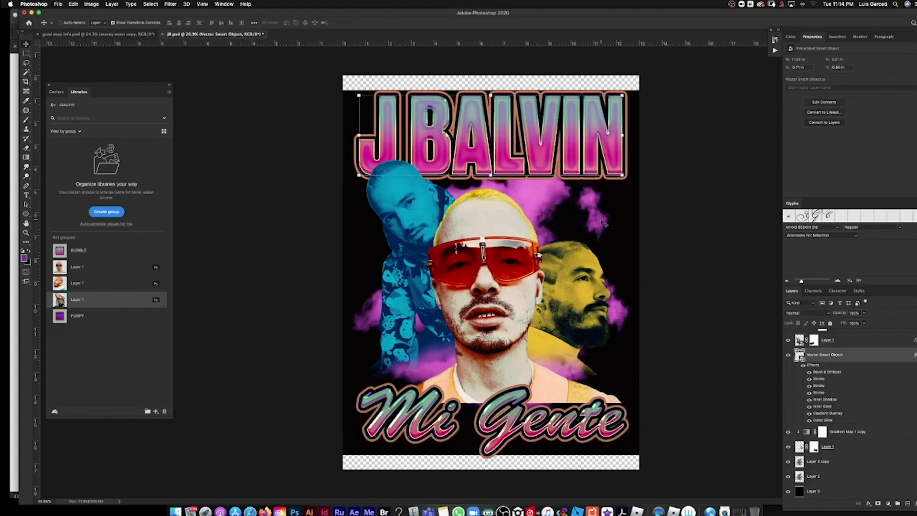
{"action": "double_click", "coordinate": [819, 421]}
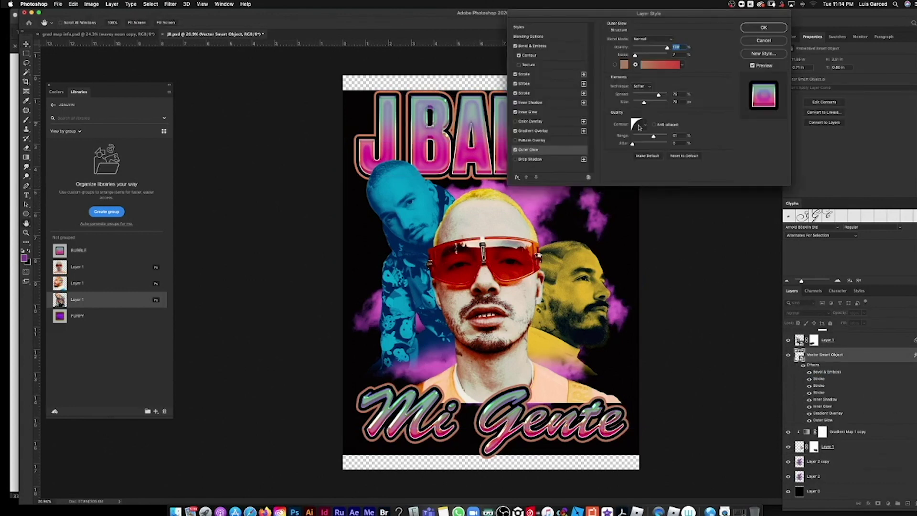
{"action": "left_click", "coordinate": [542, 159]}
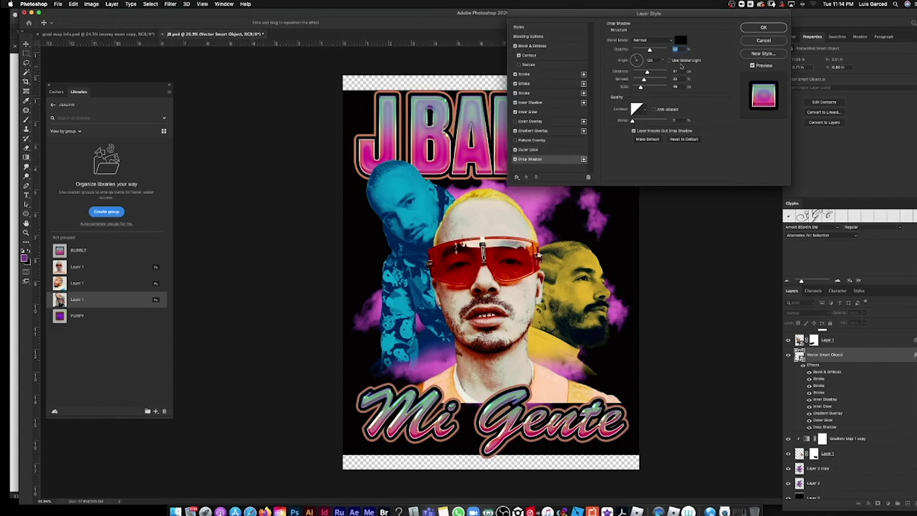
{"action": "left_click_drag", "start_coordinate": [650, 50], "coordinate": [666, 51]}
{"action": "left_click_drag", "start_coordinate": [650, 71], "coordinate": [657, 71]}
{"action": "left_click_drag", "start_coordinate": [634, 14], "coordinate": [718, 36]}
{"action": "left_click_drag", "start_coordinate": [739, 94], "coordinate": [742, 94]}
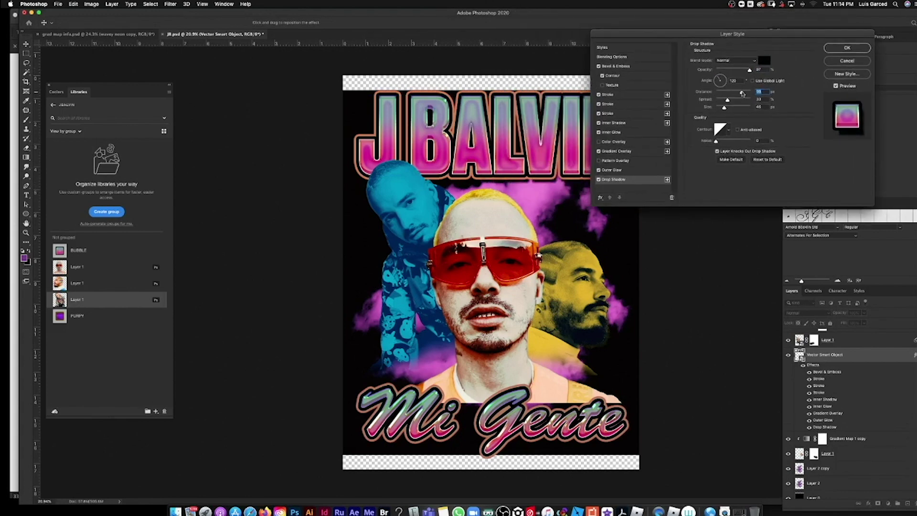
{"action": "left_click", "coordinate": [835, 52]}
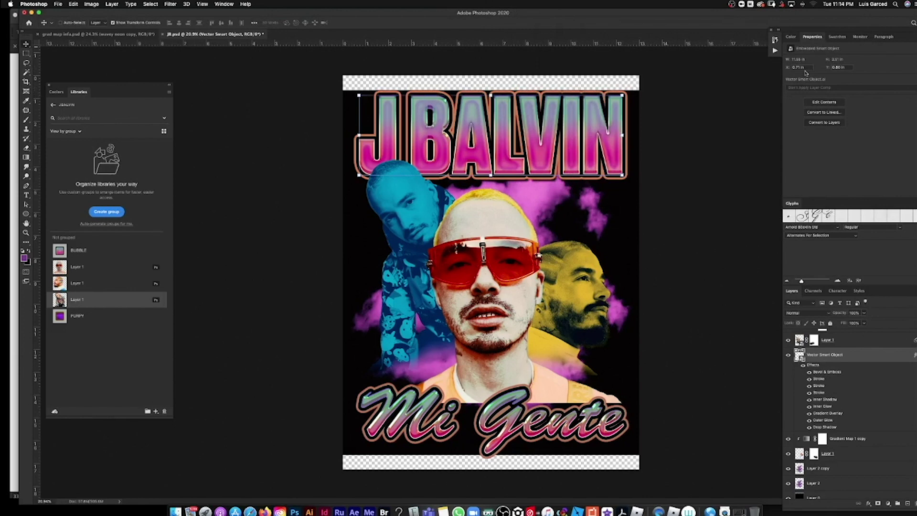
- Convert the J BALVIN title with its layer effects into a smart object
{"action": "left_click", "coordinate": [858, 349]}
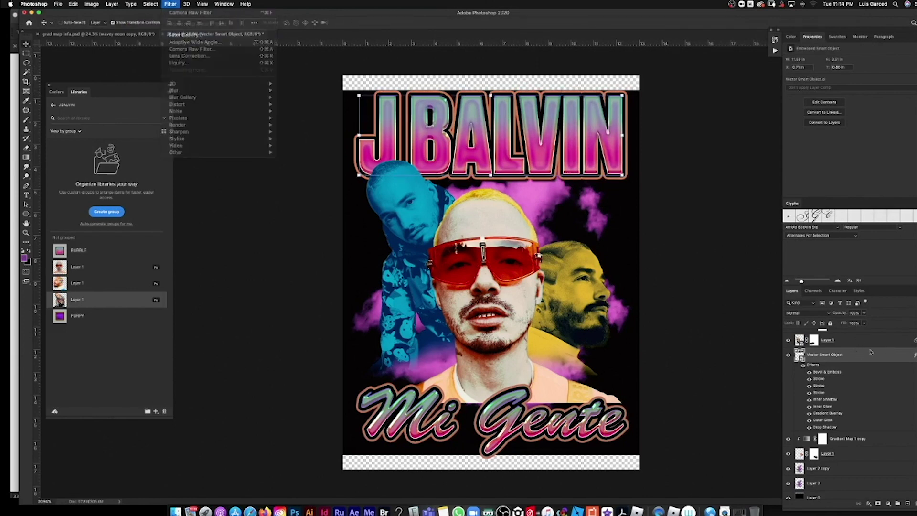
{"action": "left_click", "coordinate": [916, 291]}
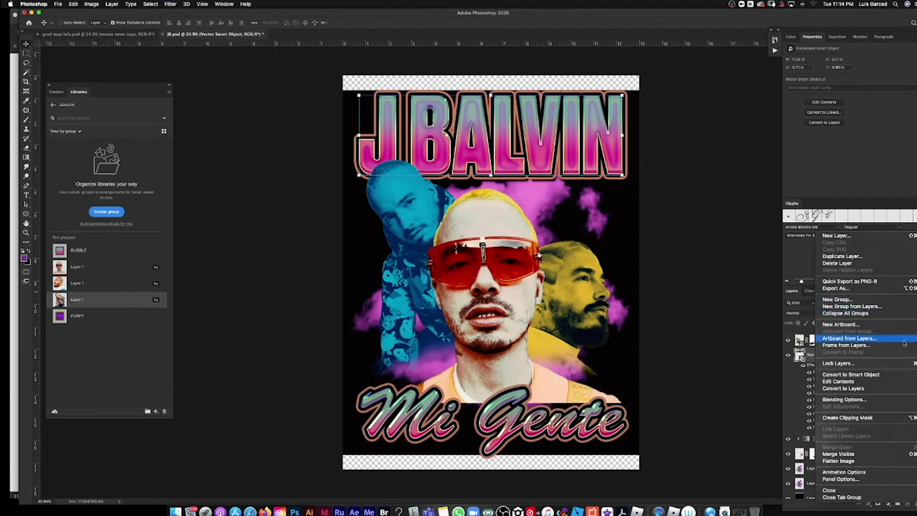
{"action": "left_click", "coordinate": [877, 376]}
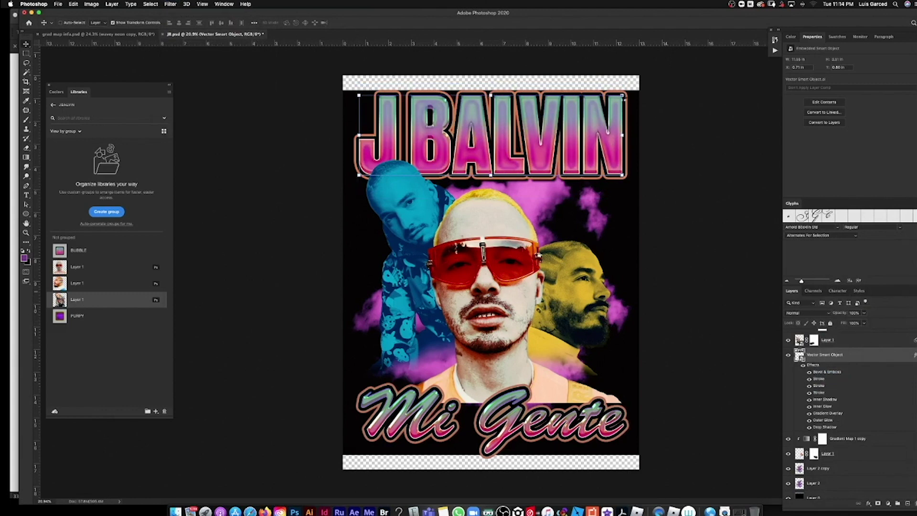
- Warp the J BALVIN title with the Arc Lower style and a bend of -30%
{"action": "left_click_drag", "start_coordinate": [622, 95], "coordinate": [629, 90]}
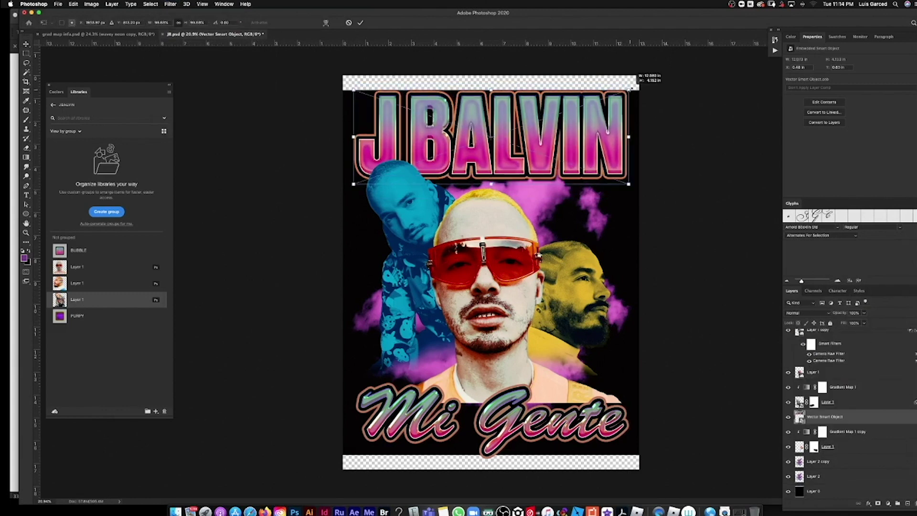
{"action": "left_click", "coordinate": [325, 23]}
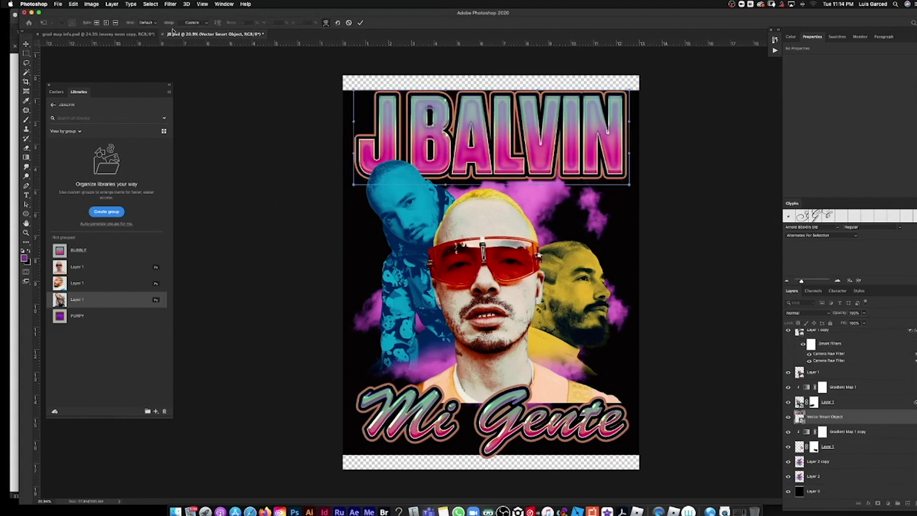
{"action": "left_click", "coordinate": [191, 23]}
{"action": "left_click", "coordinate": [196, 40]}
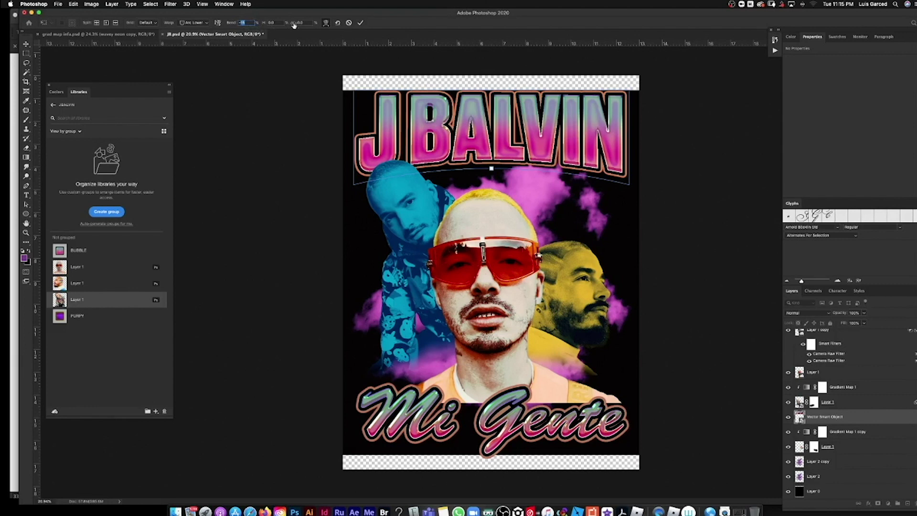
{"action": "type", "text": "-25"}
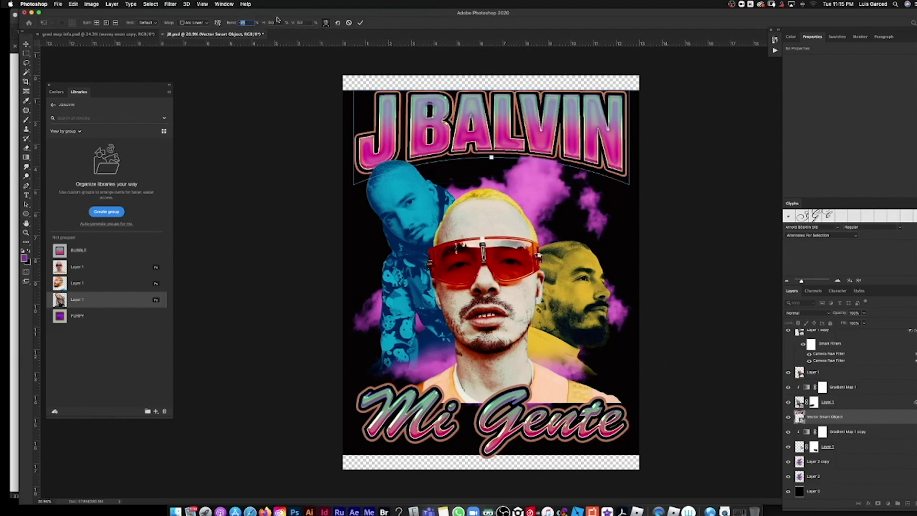
{"action": "type", "text": "-30"}
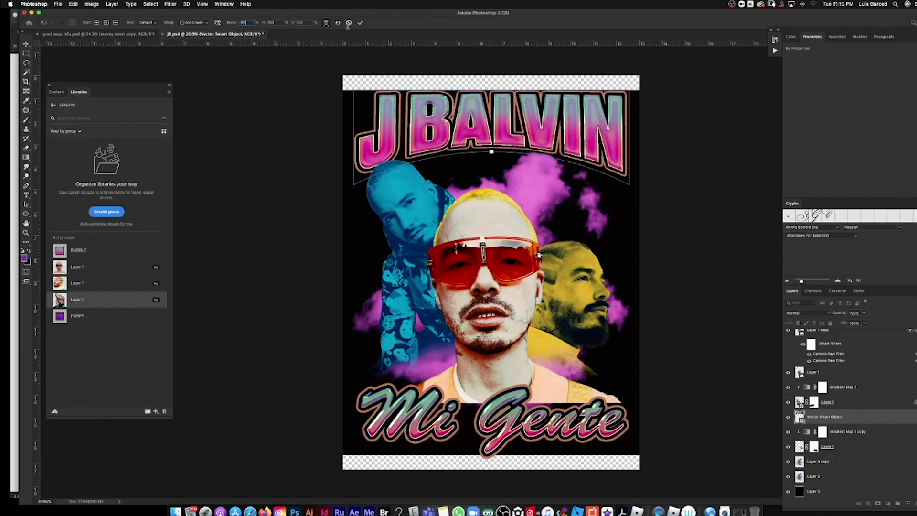
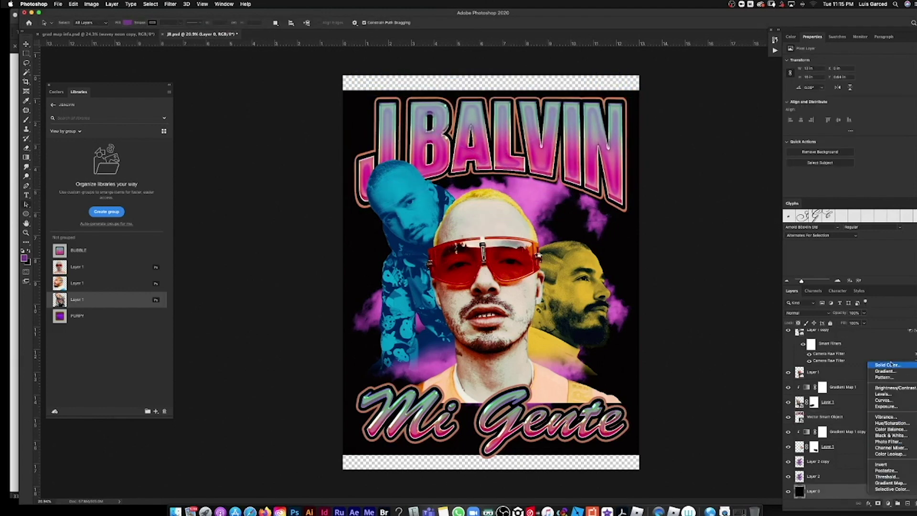
- Add a black Solid Color fill layer beneath the clouds to cover the whole canvas
{"action": "left_click", "coordinate": [889, 365]}
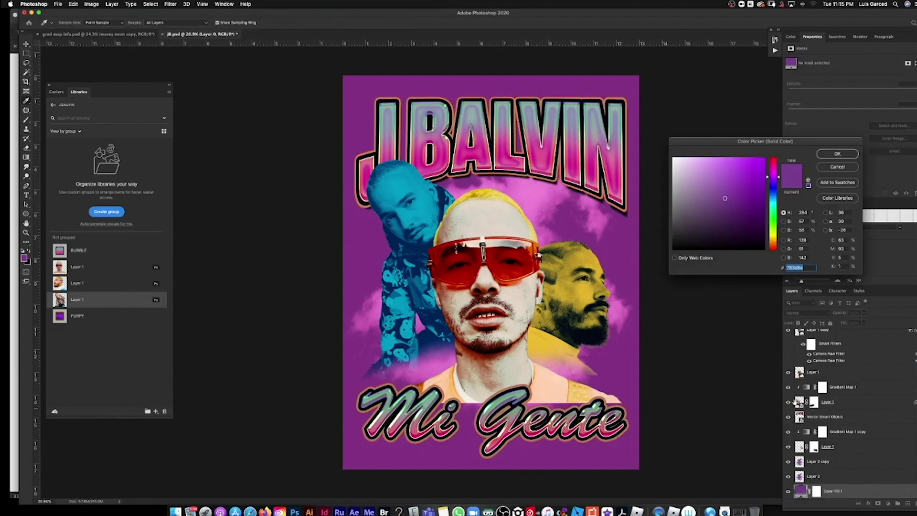
{"action": "left_click_drag", "start_coordinate": [770, 236], "coordinate": [772, 241]}
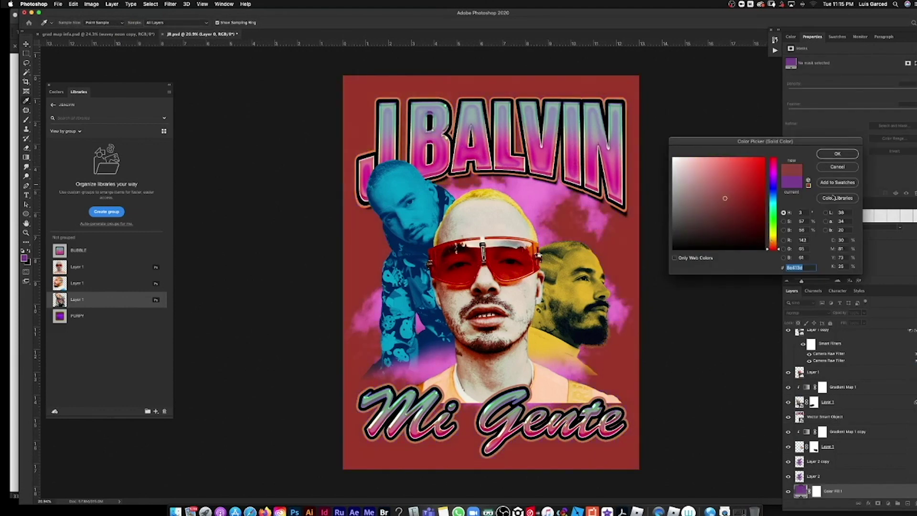
{"action": "left_click", "coordinate": [755, 240]}
{"action": "left_click", "coordinate": [838, 153]}
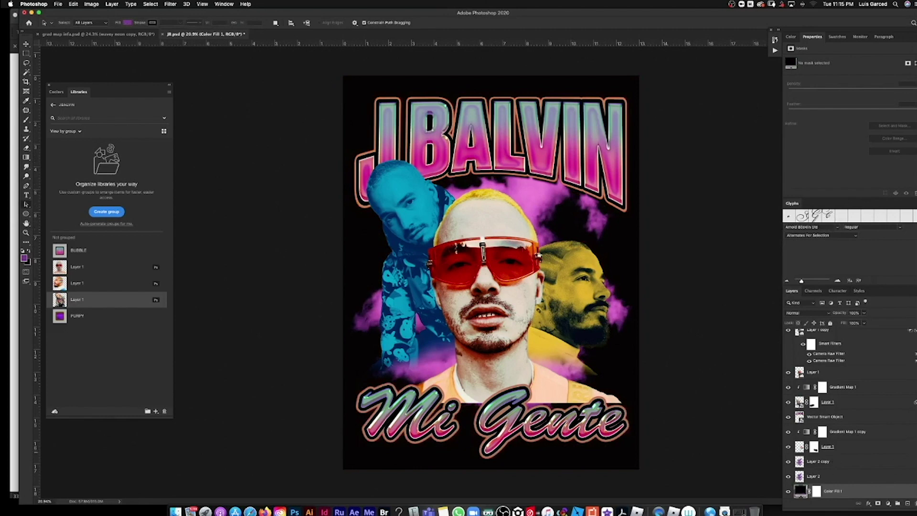
- Select the J BALVIN title layer and move it slightly left and up on the poster
{"action": "scroll", "coordinate": [811, 493], "scroll_direction": "down", "scroll_amount": 1}
{"action": "key", "text": "z"}
{"action": "left_click_drag", "start_coordinate": [612, 192], "coordinate": [617, 190]}
{"action": "key", "text": "v"}
{"action": "right_click", "coordinate": [597, 149]}
{"action": "left_click", "coordinate": [606, 157]}
{"action": "left_click_drag", "start_coordinate": [601, 160], "coordinate": [595, 158]}
- Move the Mi Gente title up over the front portrait's lower edge and fine-tune its vertical position
{"action": "right_click", "coordinate": [516, 418]}
{"action": "left_click", "coordinate": [535, 419]}
{"action": "left_click_drag", "start_coordinate": [517, 429], "coordinate": [517, 416]}
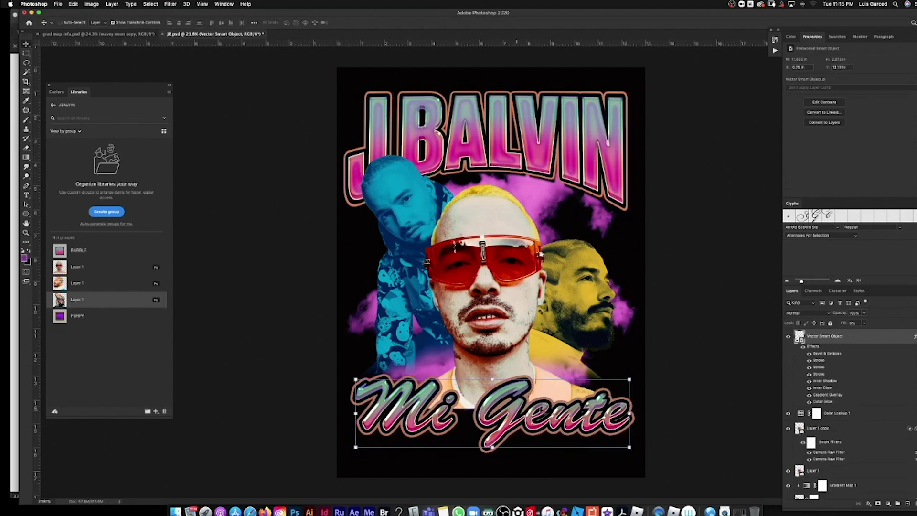
{"action": "key", "text": "z"}
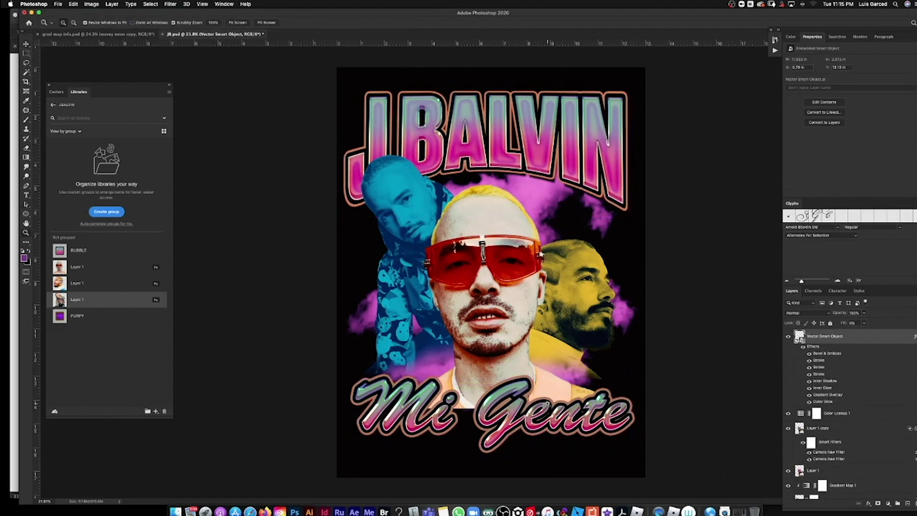
{"action": "key", "text": "v"}
{"action": "left_click_drag", "start_coordinate": [516, 421], "coordinate": [517, 426]}
{"action": "key", "text": "a"}
{"action": "key", "text": "z"}
{"action": "key", "text": "v"}
- Add a drop shadow to the front portrait's copy layer, coloring it dark purple and increasing its size
{"action": "right_click", "coordinate": [483, 247]}
{"action": "left_click", "coordinate": [499, 260]}
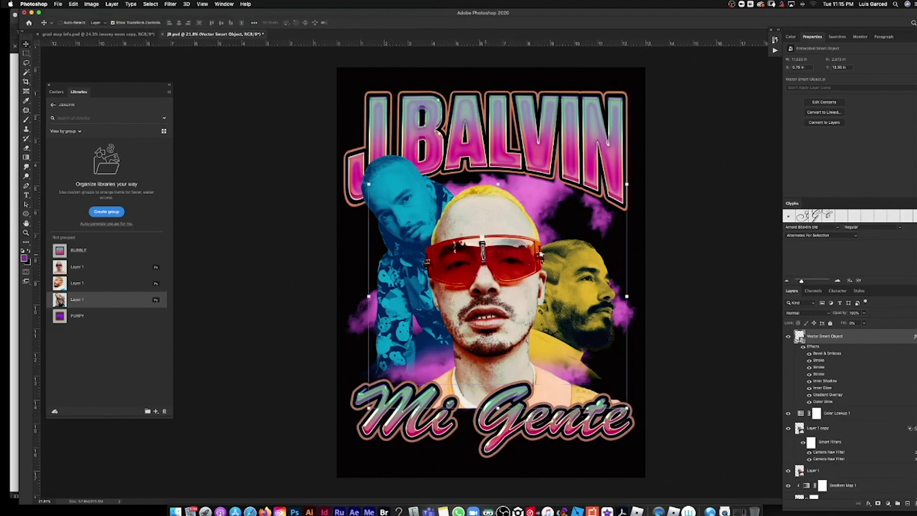
{"action": "right_click", "coordinate": [803, 432]}
{"action": "left_click", "coordinate": [827, 356]}
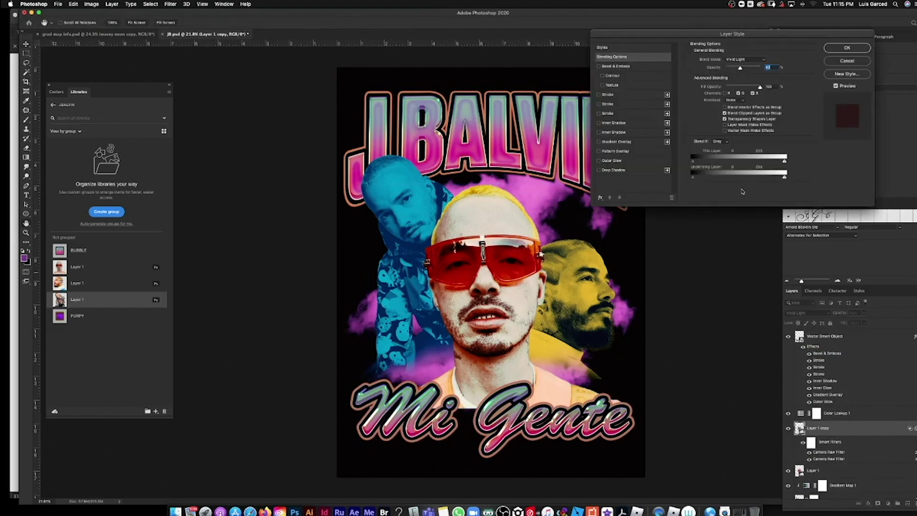
{"action": "left_click", "coordinate": [614, 170]}
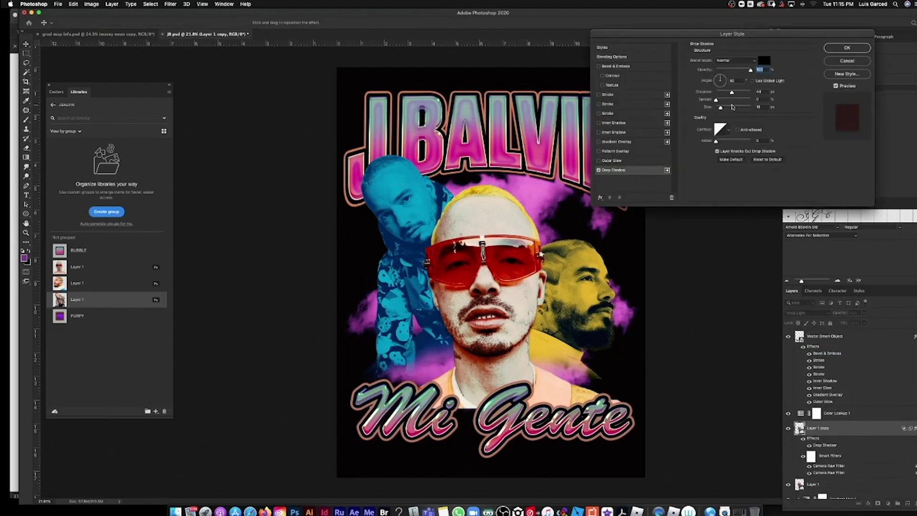
{"action": "left_click", "coordinate": [764, 61]}
{"action": "mouse_move", "coordinate": [776, 199]}
{"action": "left_mouse_down"}
{"action": "mouse_move", "coordinate": [774, 177]}
{"action": "mouse_move", "coordinate": [735, 206]}
{"action": "mouse_move", "coordinate": [736, 216]}
{"action": "left_mouse_up"}
{"action": "left_click", "coordinate": [752, 200]}
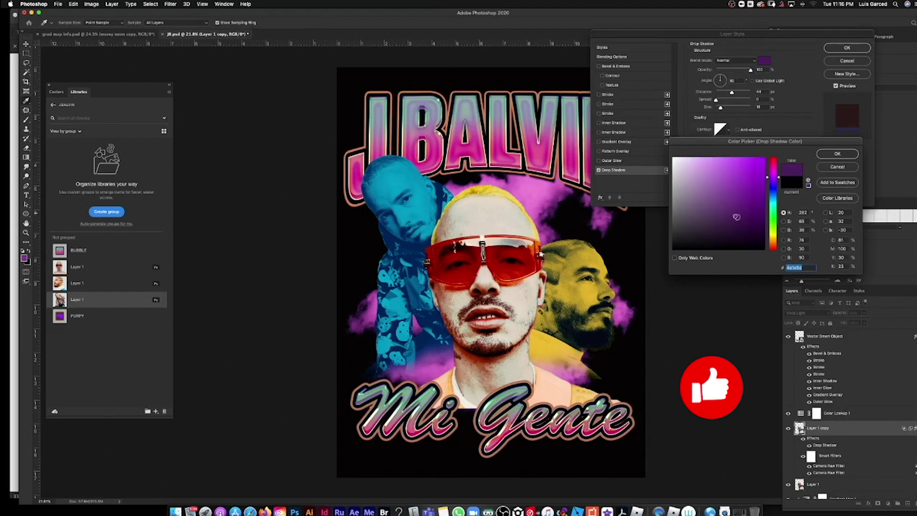
{"action": "left_click", "coordinate": [837, 154]}
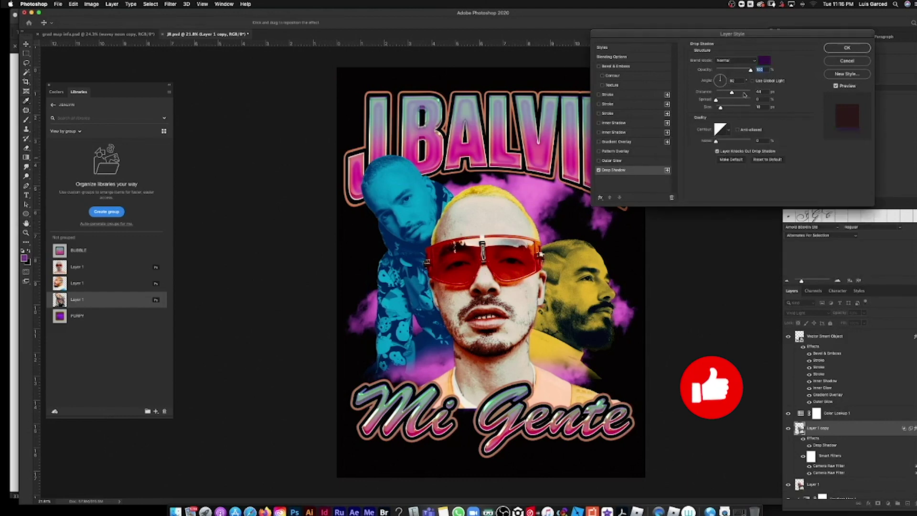
{"action": "left_click_drag", "start_coordinate": [722, 109], "coordinate": [732, 112]}
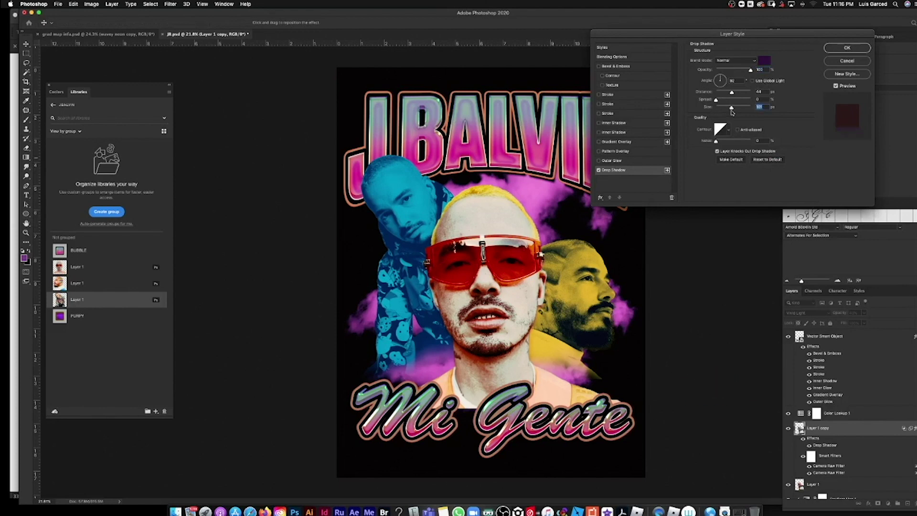
- Add an inner shadow to the front portrait's copy layer in the near-black indigo 0a061a
{"action": "left_click", "coordinate": [627, 124]}
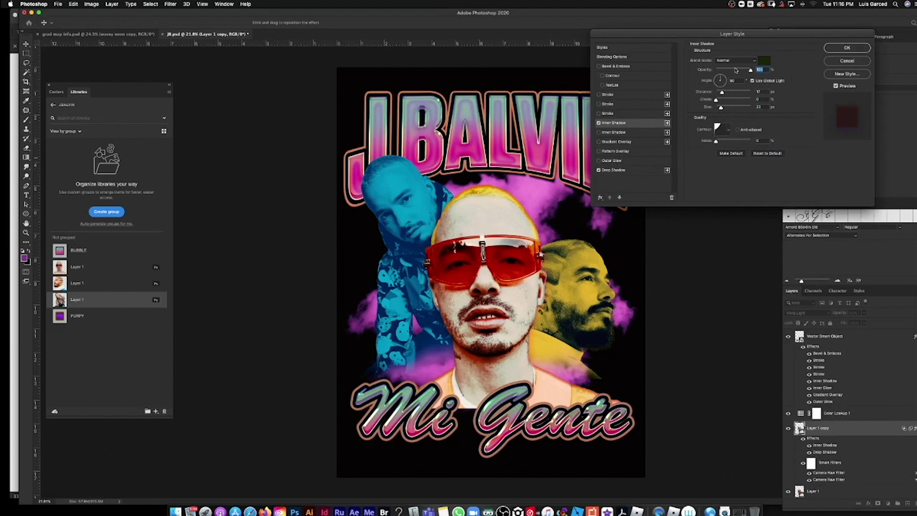
{"action": "left_click", "coordinate": [762, 61]}
{"action": "mouse_move", "coordinate": [775, 180]}
{"action": "left_mouse_down"}
{"action": "mouse_move", "coordinate": [742, 205]}
{"action": "mouse_move", "coordinate": [747, 219]}
{"action": "mouse_move", "coordinate": [758, 165]}
{"action": "mouse_move", "coordinate": [743, 240]}
{"action": "left_mouse_up"}
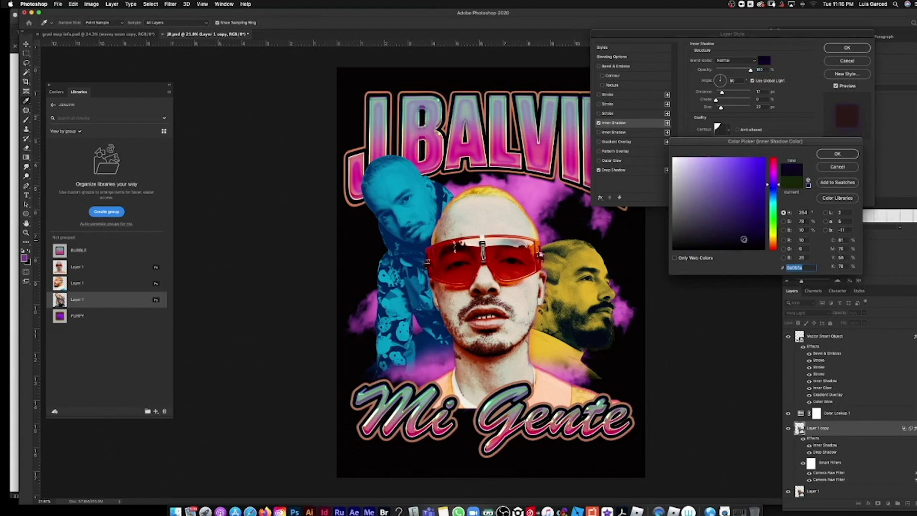
{"action": "left_click", "coordinate": [837, 153]}
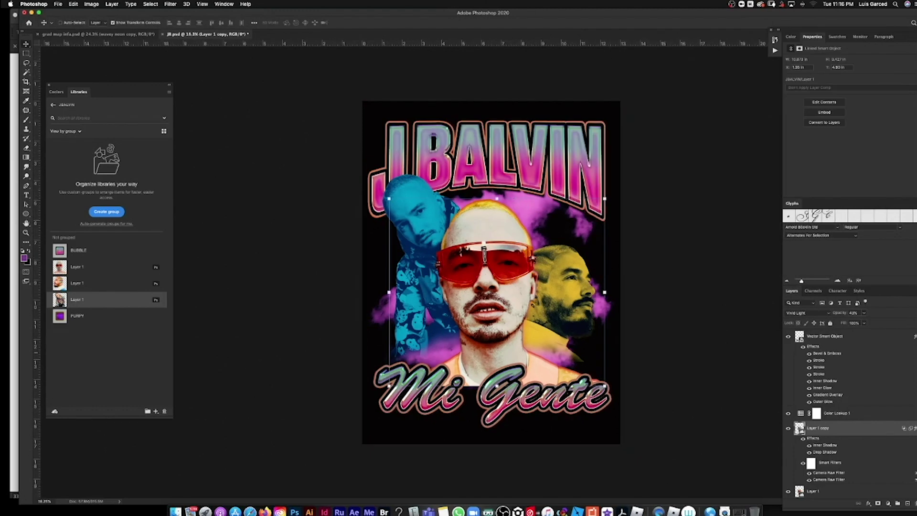
- Apply a dark purple Color Overlay to the cloud group, Group 1, and save the document
{"action": "scroll", "coordinate": [916, 462], "scroll_direction": "down", "scroll_amount": 5}
{"action": "left_click", "coordinate": [801, 447]}
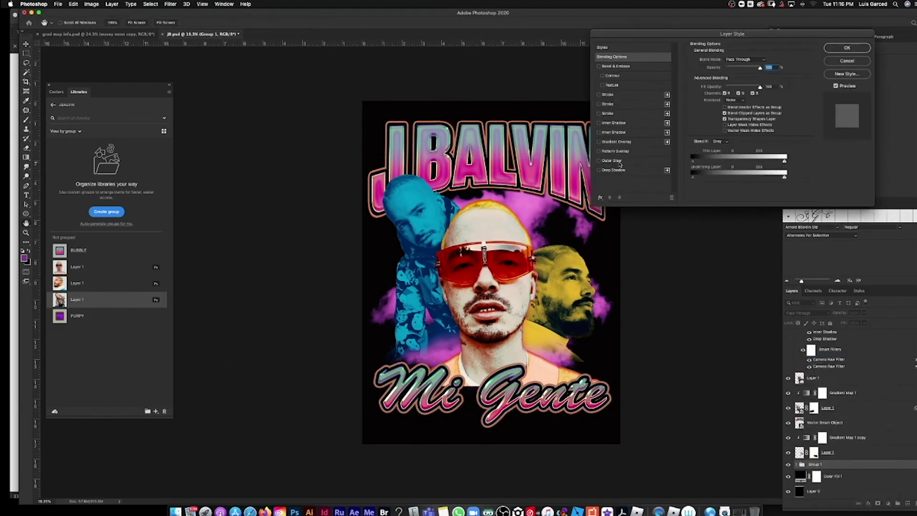
{"action": "left_click", "coordinate": [621, 140]}
{"action": "key", "text": "Return"}
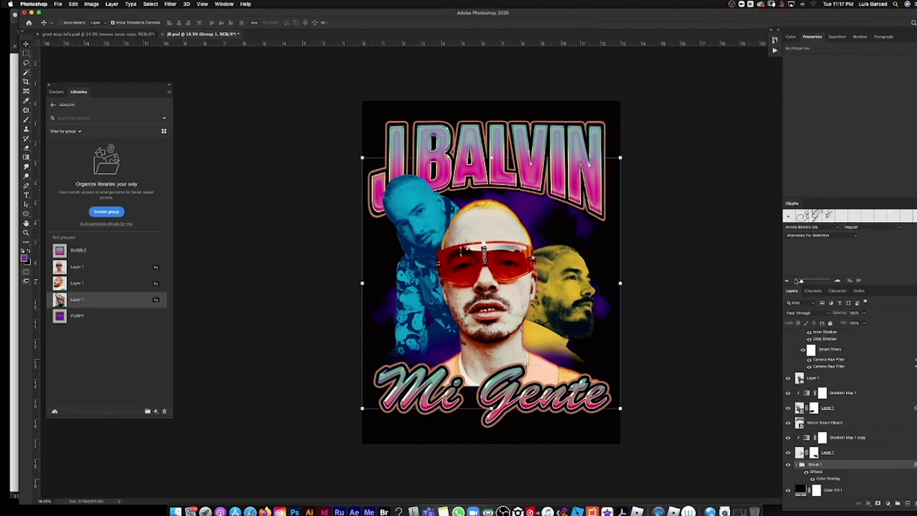
{"action": "key", "text": "super+s"}
- Select the yellow portrait's layer and move it slightly upward beside the front portrait
{"action": "key", "text": "z"}
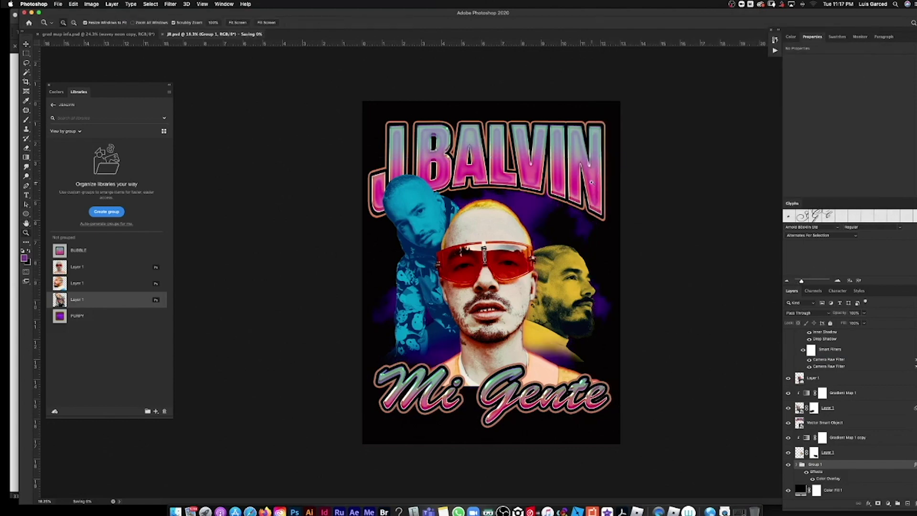
{"action": "left_click_drag", "start_coordinate": [538, 236], "coordinate": [581, 294]}
{"action": "key", "text": "v"}
{"action": "right_click", "coordinate": [580, 292]}
{"action": "left_click", "coordinate": [592, 289]}
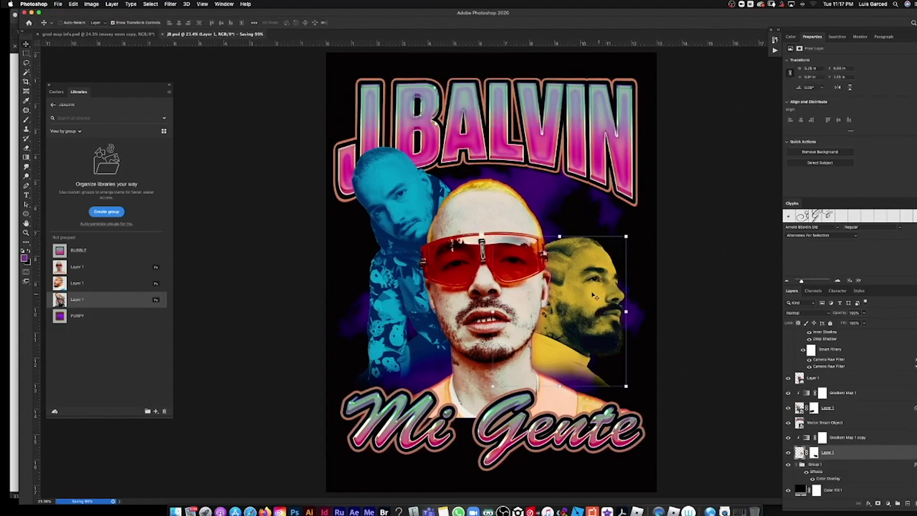
{"action": "left_click_drag", "start_coordinate": [592, 293], "coordinate": [592, 289]}
{"action": "key", "text": "a"}
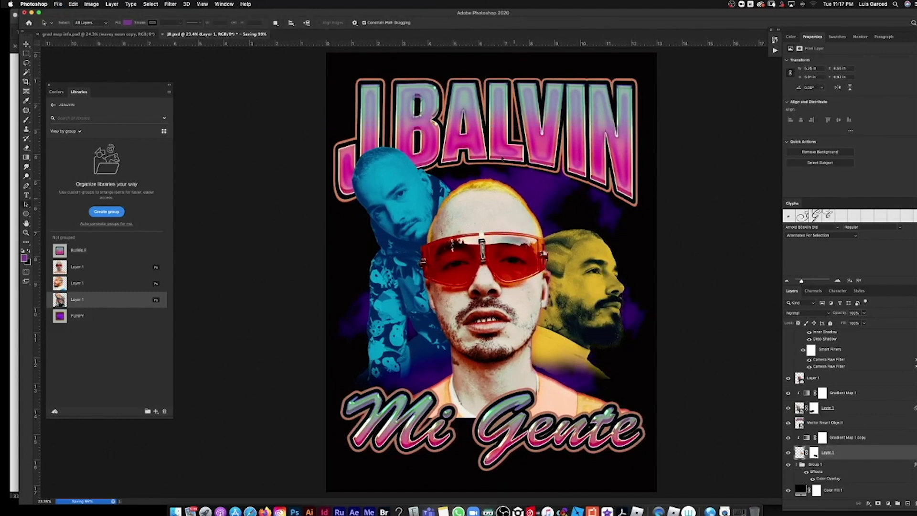
- Select the blue portrait's layer and add an outer glow with its color set to white
{"action": "key", "text": "v"}
{"action": "right_click", "coordinate": [398, 168]}
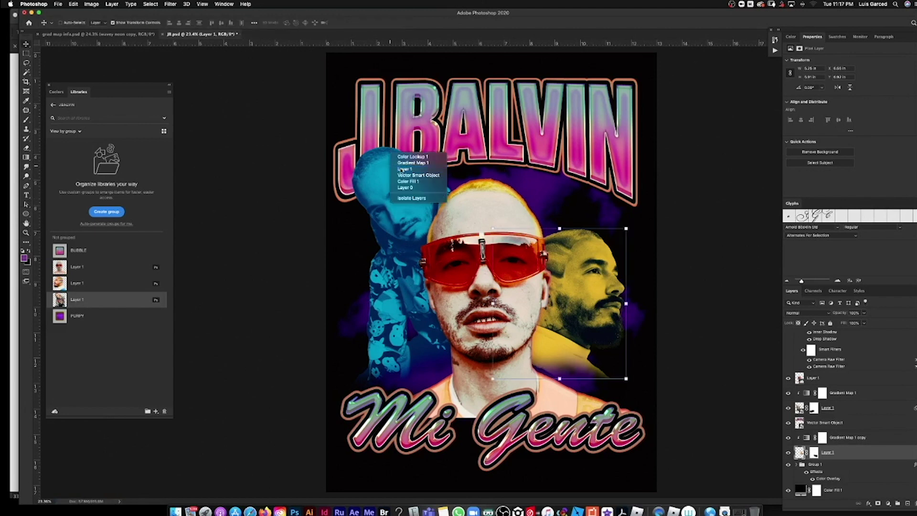
{"action": "left_click", "coordinate": [405, 168]}
{"action": "right_click", "coordinate": [799, 409]}
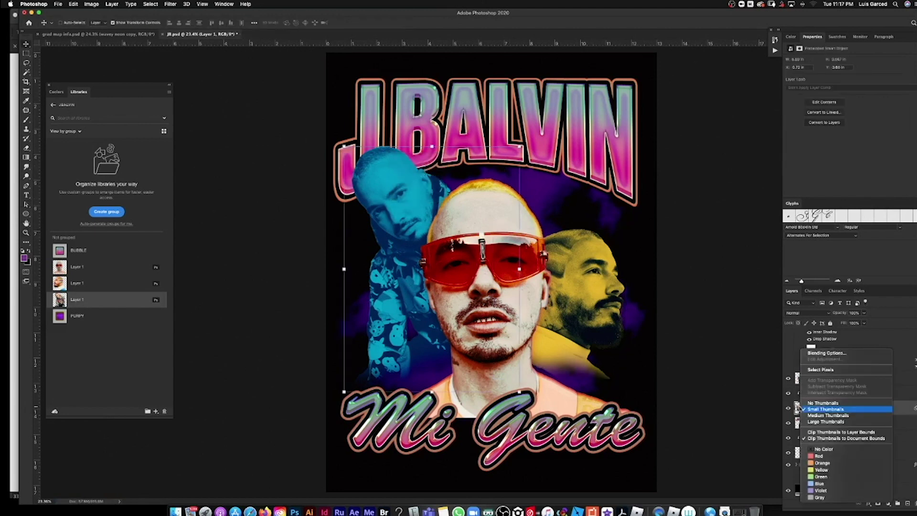
{"action": "left_click", "coordinate": [822, 354]}
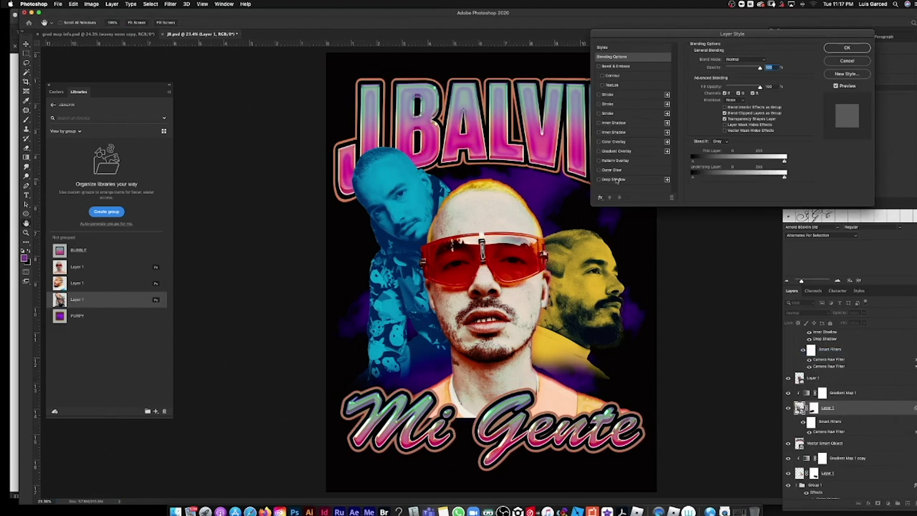
{"action": "left_click", "coordinate": [611, 170]}
{"action": "left_click", "coordinate": [707, 86]}
{"action": "left_click", "coordinate": [674, 160]}
{"action": "key", "text": "Return"}
- Lower the spread of the blue portrait's outer glow to a minimum and apply the layer style
{"action": "left_click", "coordinate": [729, 145]}
{"action": "left_click", "coordinate": [686, 160]}
{"action": "left_click", "coordinate": [793, 131]}
{"action": "left_click_drag", "start_coordinate": [732, 123], "coordinate": [716, 115]}
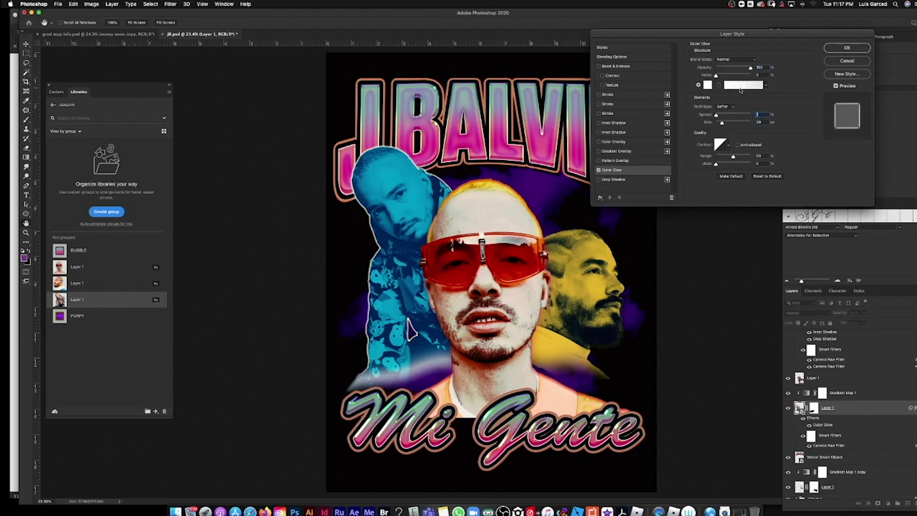
{"action": "key", "text": "Return"}
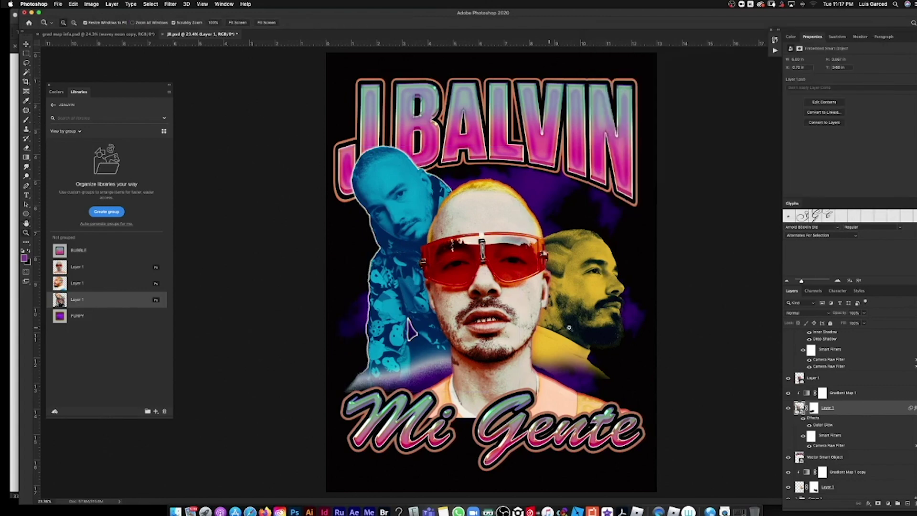
- Select the yellow portrait's layer and add an outer glow to it
{"action": "left_click", "coordinate": [617, 293], "text": "super"}
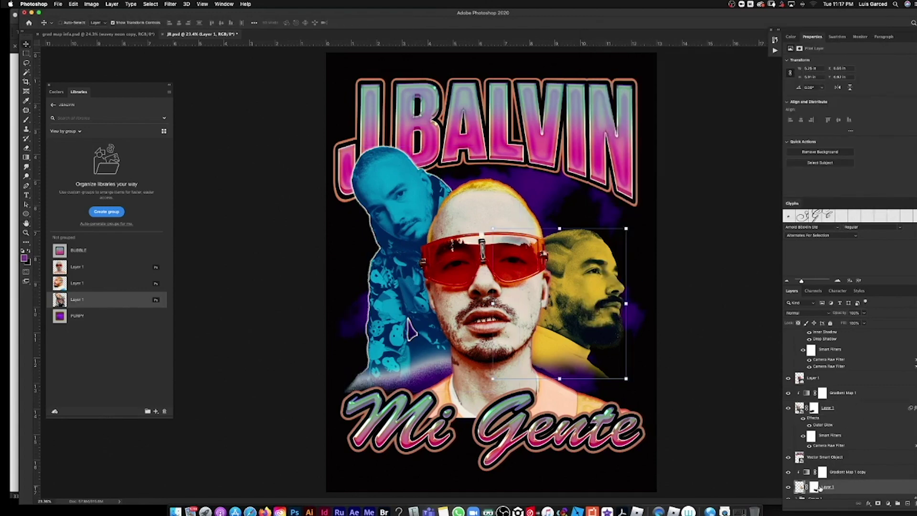
{"action": "scroll", "coordinate": [850, 414], "scroll_direction": "down", "scroll_amount": 2}
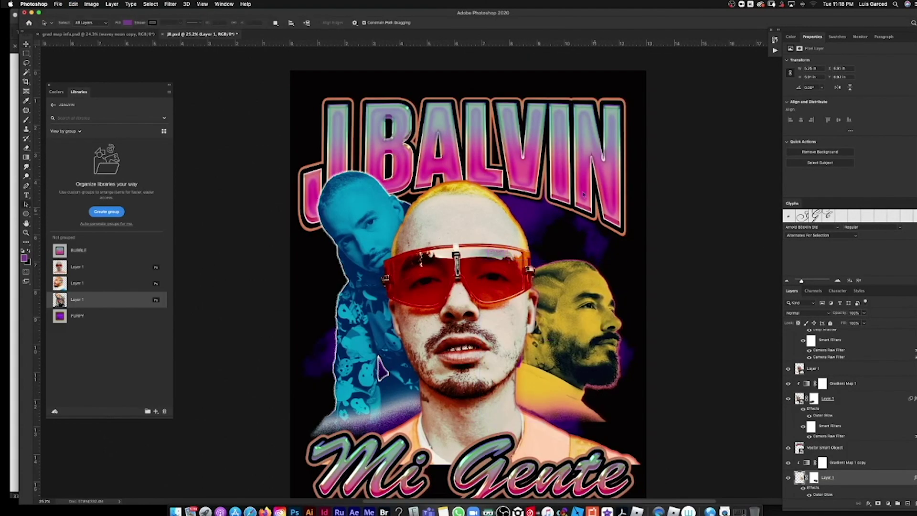
- Select the J BALVIN title layer and move it slightly upward, away from the front portrait's head
{"action": "right_click", "coordinate": [471, 161]}
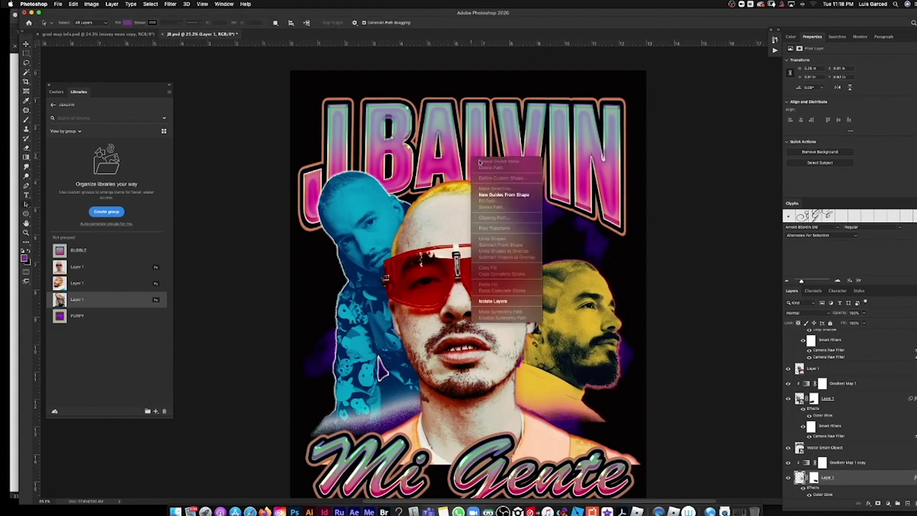
{"action": "left_click", "coordinate": [475, 135]}
{"action": "key", "text": "v"}
{"action": "right_click", "coordinate": [472, 159]}
{"action": "left_click", "coordinate": [475, 157]}
{"action": "left_click_drag", "start_coordinate": [480, 159], "coordinate": [490, 150]}
{"action": "key", "text": "a"}
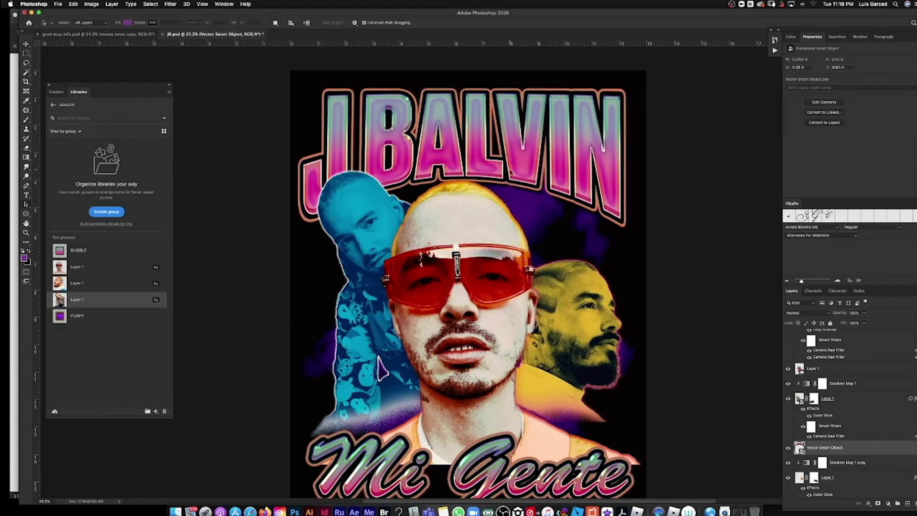
- Select the Mi Gente title, skew it vertically so its right end rises, and nudge it into place
{"action": "key", "text": "ctrl+minus"}
{"action": "key", "text": "z"}
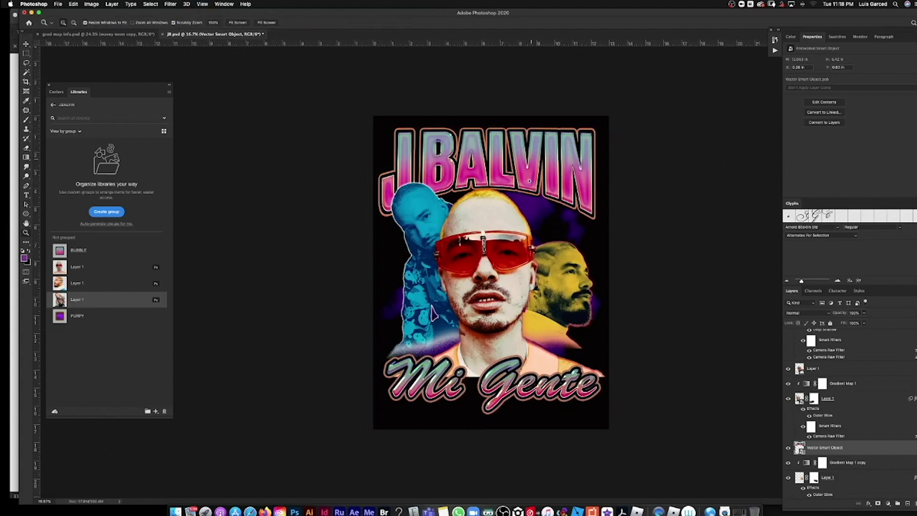
{"action": "left_click_drag", "start_coordinate": [489, 390], "coordinate": [515, 405]}
{"action": "key", "text": "v"}
{"action": "right_click", "coordinate": [510, 387]}
{"action": "left_click", "coordinate": [537, 392]}
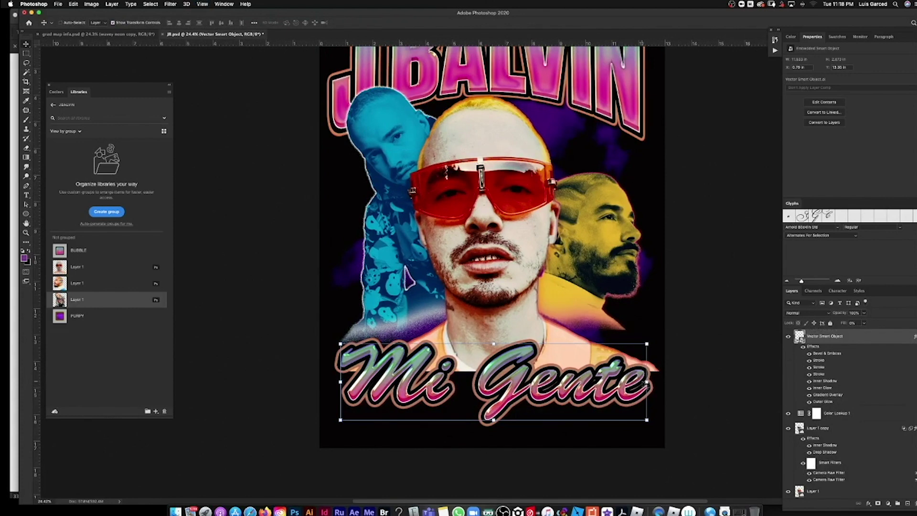
{"action": "left_click_drag", "start_coordinate": [648, 383], "coordinate": [648, 345]}
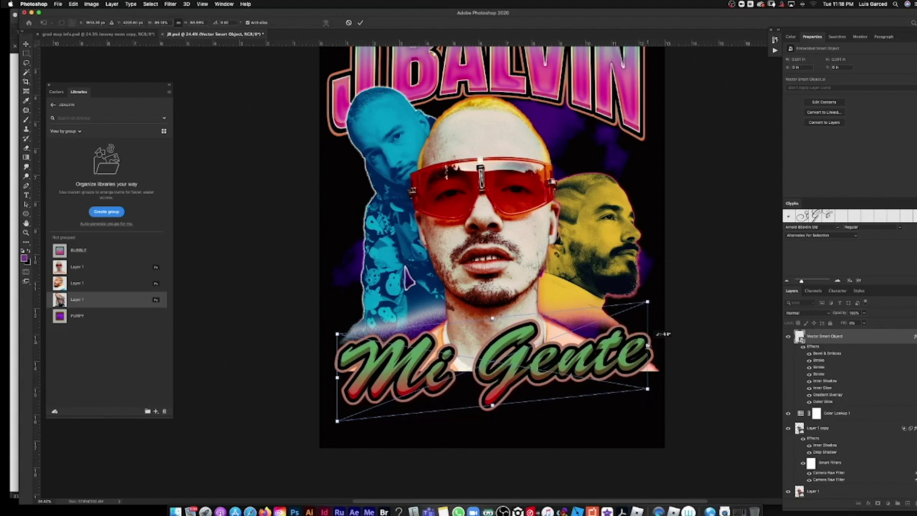
{"action": "key", "text": "Return"}
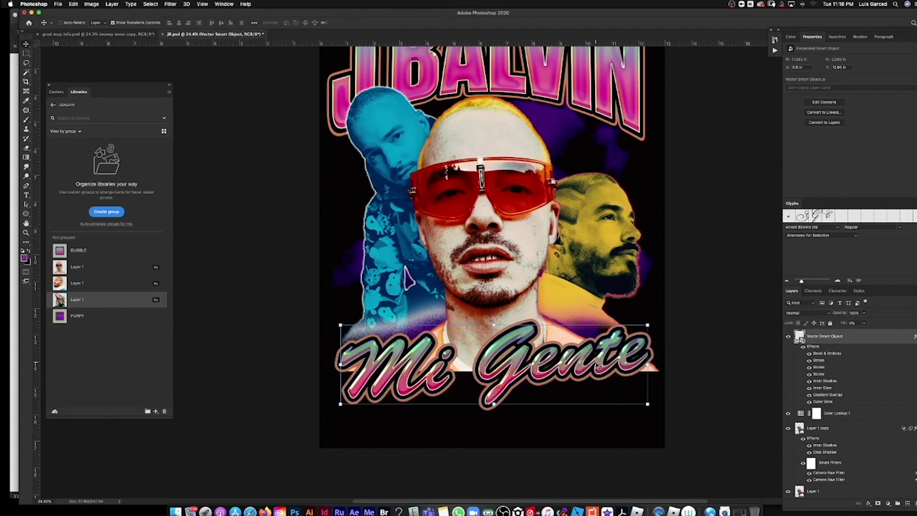
{"action": "left_click_drag", "start_coordinate": [599, 360], "coordinate": [601, 364]}
{"action": "key", "text": "super+minus"}
{"action": "key", "text": "super+minus"}
{"action": "key", "text": "m"}
{"action": "key", "text": "z"}
{"action": "left_click_drag", "start_coordinate": [543, 333], "coordinate": [560, 337]}
{"action": "key", "text": "v"}
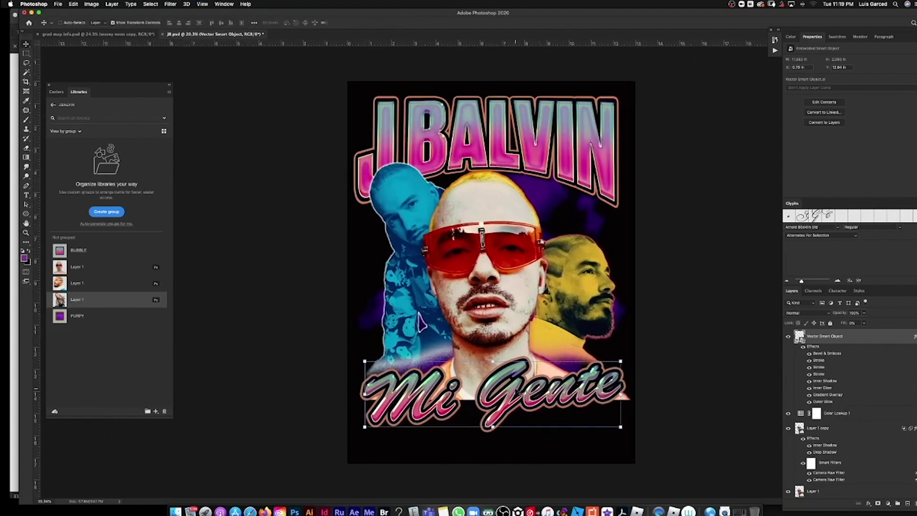
{"action": "right_click", "coordinate": [539, 168]}
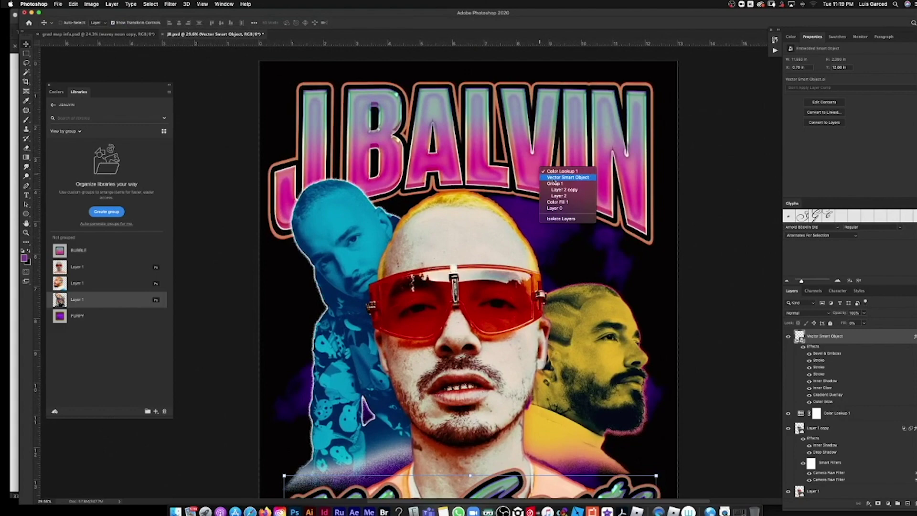
{"action": "left_click", "coordinate": [703, 203]}
{"action": "key", "text": "super+minus"}
{"action": "key", "text": "super+minus"}
{"action": "key", "text": "a"}
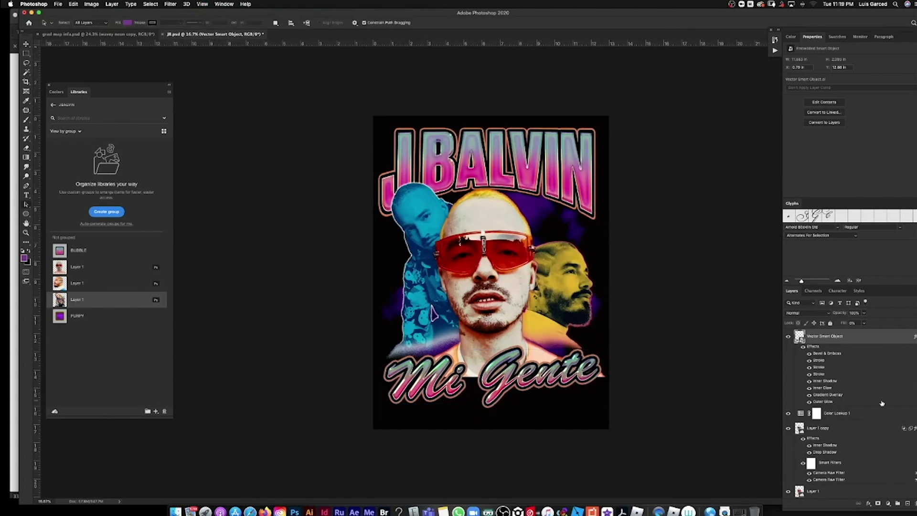
- Move the Color Lookup 1 adjustment layer above the Mi Gente title to the top of the layer stack
{"action": "left_click_drag", "start_coordinate": [859, 417], "coordinate": [825, 340]}
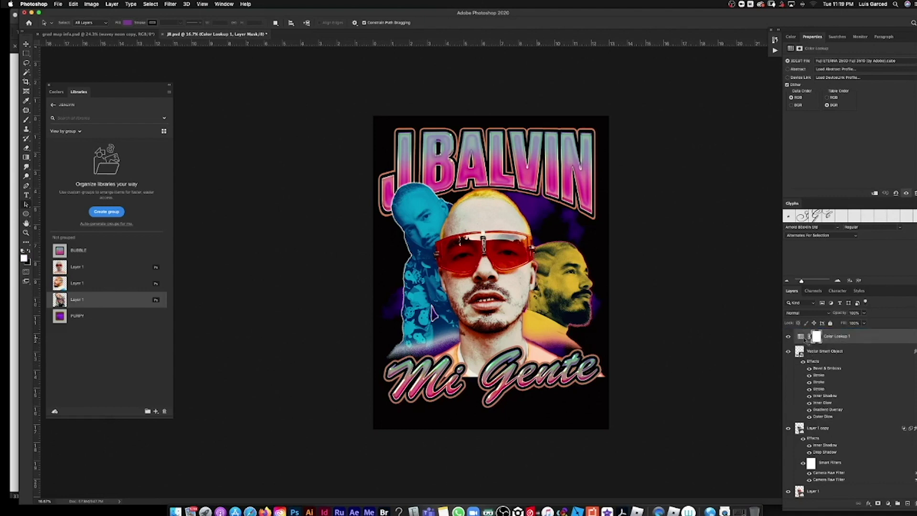
{"action": "right_click", "coordinate": [805, 337]}
{"action": "left_click", "coordinate": [834, 338]}
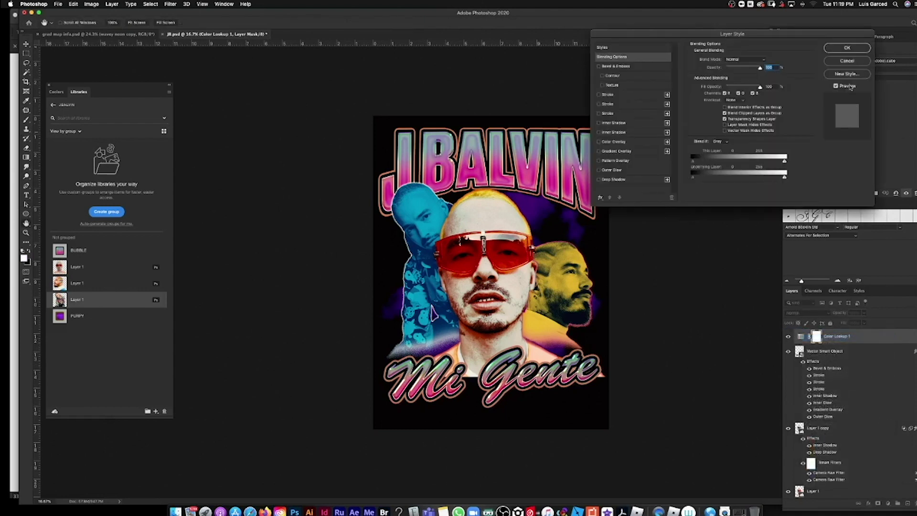
{"action": "left_click", "coordinate": [847, 60]}
- Add a second Color Lookup adjustment layer at the top of the stack and give it the Kodak 5205 Fuji 3510 LUT
{"action": "left_click", "coordinate": [889, 503]}
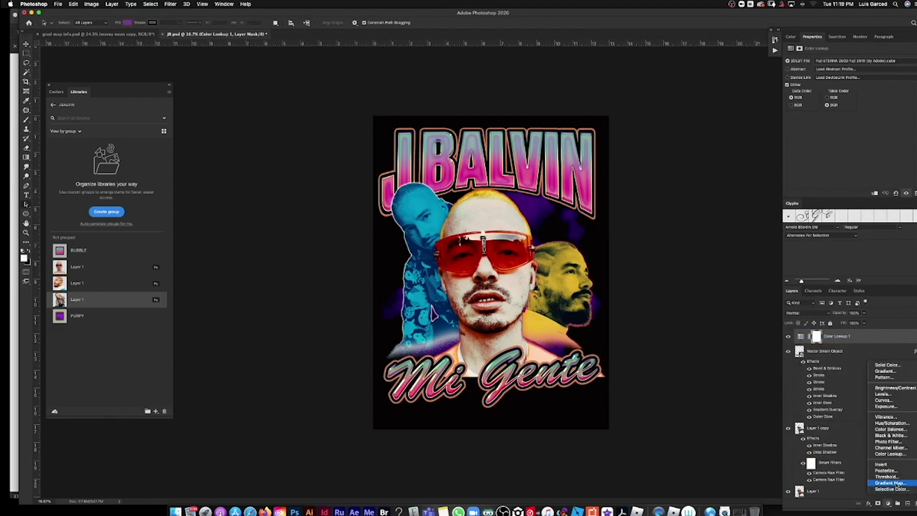
{"action": "left_click", "coordinate": [898, 455]}
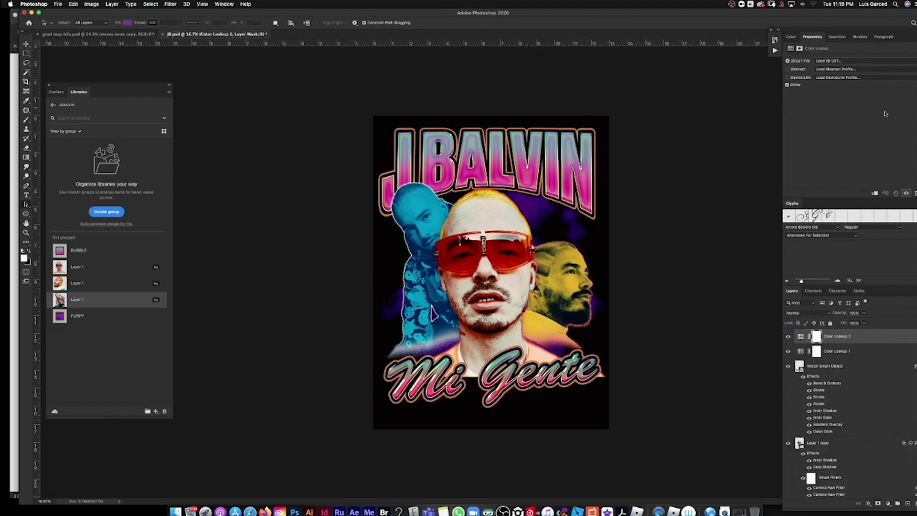
{"action": "left_click", "coordinate": [834, 62]}
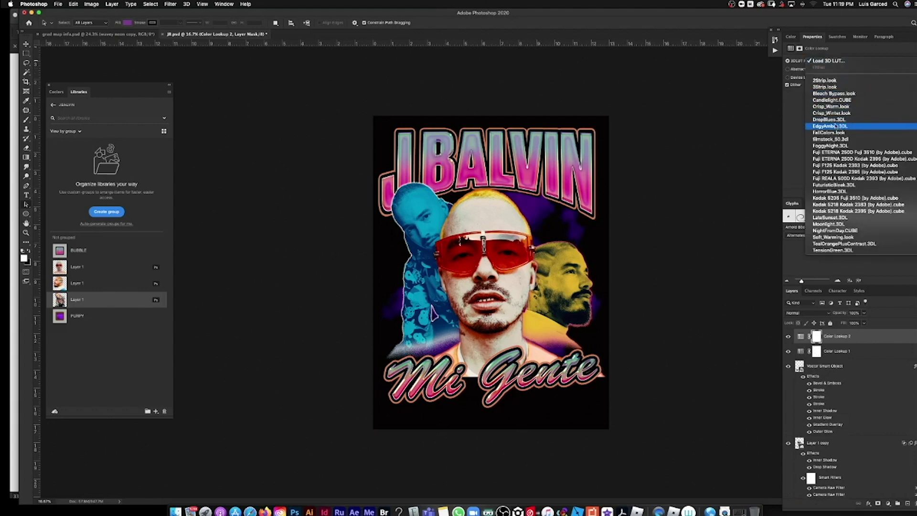
{"action": "left_click", "coordinate": [836, 158]}
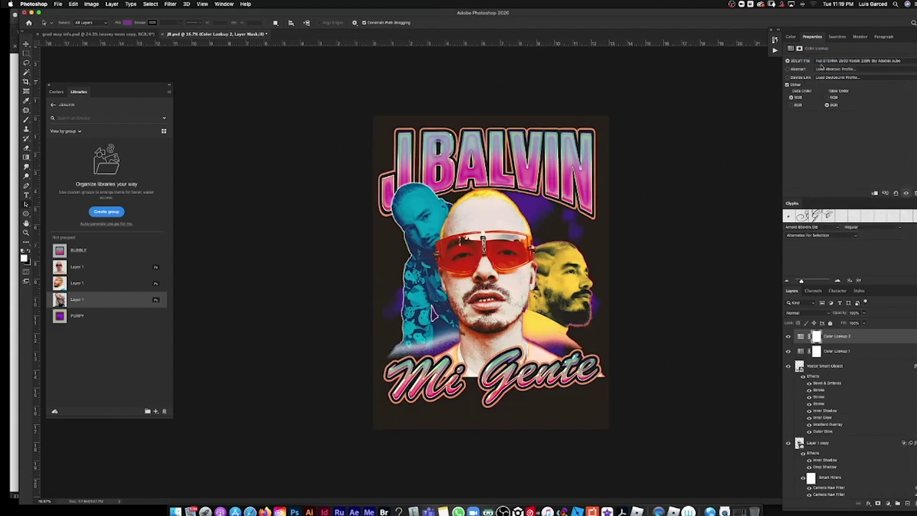
{"action": "left_click", "coordinate": [821, 61]}
{"action": "left_click", "coordinate": [831, 113]}
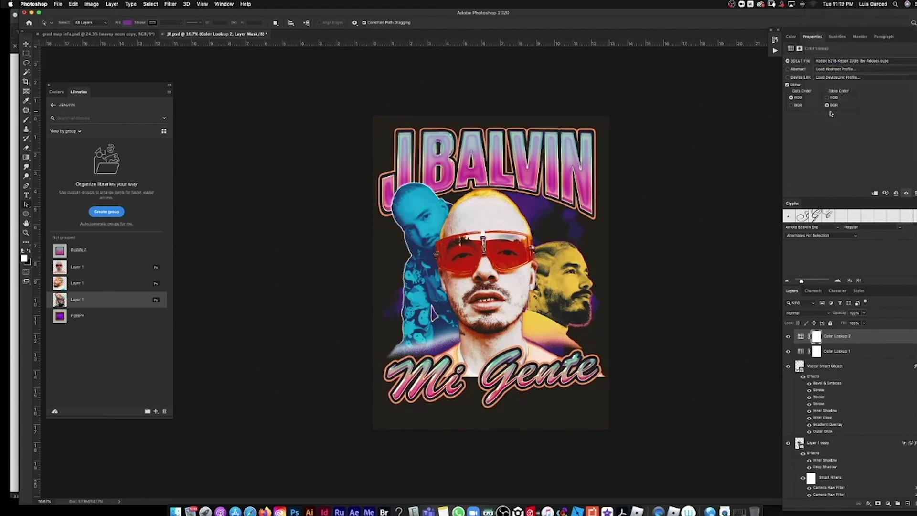
{"action": "left_click", "coordinate": [828, 63]}
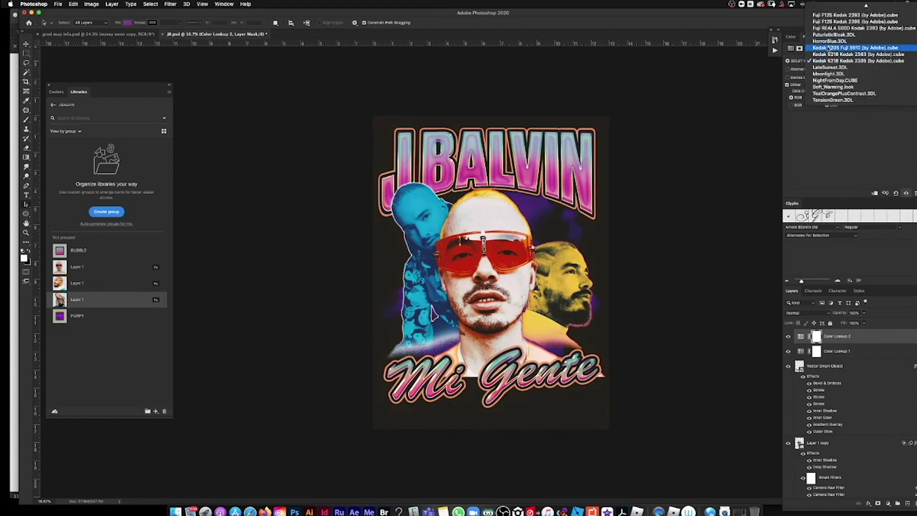
{"action": "left_click", "coordinate": [830, 47]}
- Select the Mi Gente title on the canvas and nudge it slightly to the right
{"action": "key", "text": "v"}
{"action": "scroll", "coordinate": [494, 349], "scroll_direction": "up", "scroll_amount": 2}
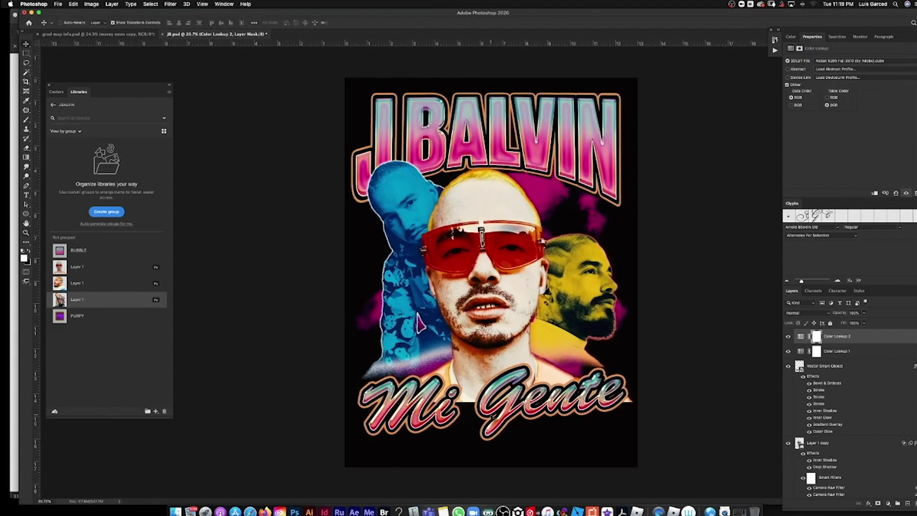
{"action": "right_click", "coordinate": [499, 400]}
{"action": "left_click", "coordinate": [525, 409]}
{"action": "left_click_drag", "start_coordinate": [503, 423], "coordinate": [509, 423]}
{"action": "key", "text": "a"}
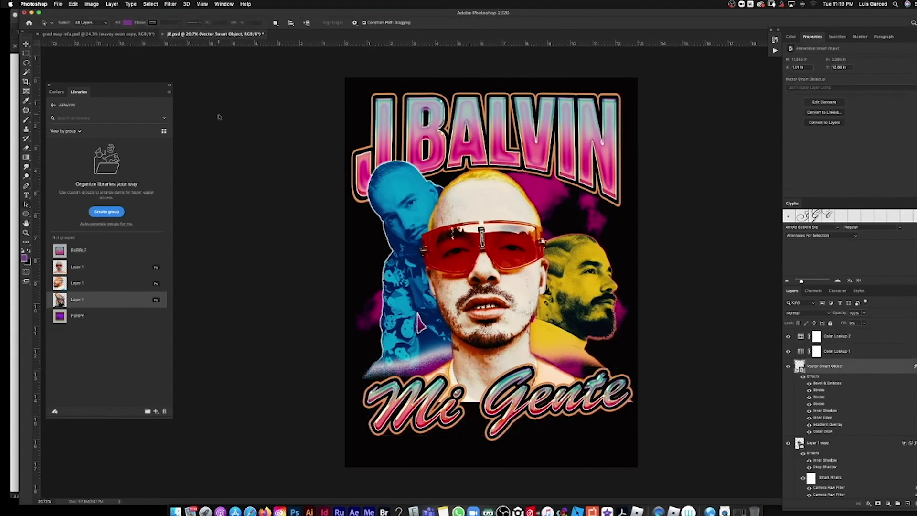
{"action": "key", "text": "v"}
{"action": "left_click_drag", "start_coordinate": [524, 413], "coordinate": [524, 414]}
- Create a new layer above the color lookups and paint magenta smoke wisps above the yellow portrait with a textured brush
{"action": "key", "text": "b"}
{"action": "left_click", "coordinate": [874, 337]}
{"action": "left_click", "coordinate": [907, 503]}
{"action": "left_click", "coordinate": [71, 22]}
{"action": "left_click", "coordinate": [74, 149]}
{"action": "left_click", "coordinate": [500, 197]}
{"action": "key", "text": "super+z"}
{"action": "left_click", "coordinate": [71, 22]}
{"action": "left_click", "coordinate": [92, 4]}
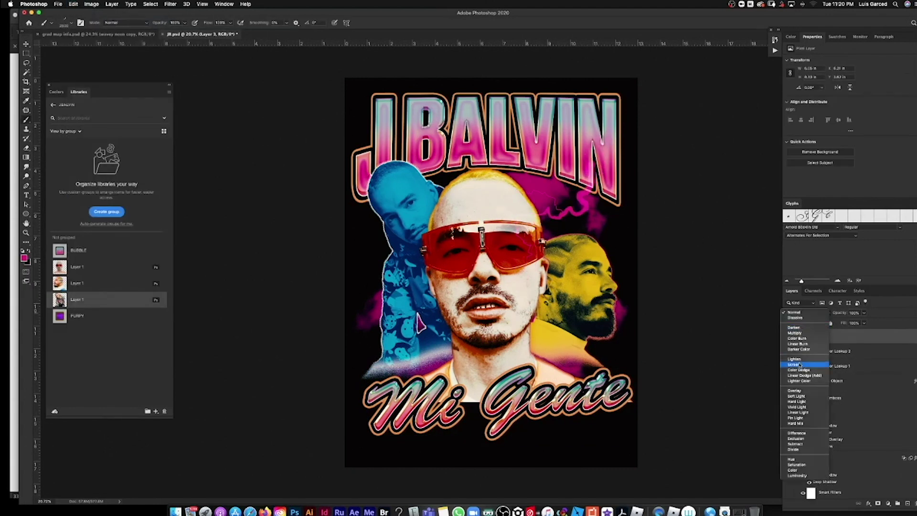
{"action": "left_click", "coordinate": [63, 23]}
{"action": "key", "text": "Escape"}
- Move the front portrait slightly down, then lower the Mi Gente title by a similar amount
{"action": "key", "text": "v"}
{"action": "left_click_drag", "start_coordinate": [518, 294], "coordinate": [517, 306]}
{"action": "left_click", "coordinate": [825, 337]}
{"action": "left_click_drag", "start_coordinate": [517, 401], "coordinate": [517, 409]}
{"action": "key", "text": "z"}
{"action": "mouse_move", "coordinate": [686, 285]}
{"action": "left_mouse_down"}
{"action": "mouse_move", "coordinate": [659, 285]}
{"action": "mouse_move", "coordinate": [690, 285]}
{"action": "left_mouse_up"}
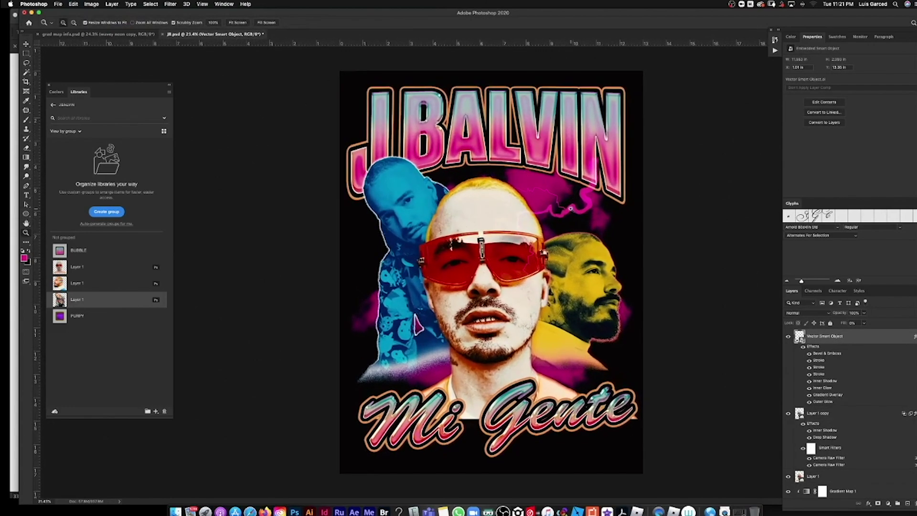
- Save the poster document and check the artwork in the full-screen view modes
{"action": "key", "text": "super+s"}
{"action": "key", "text": "f"}
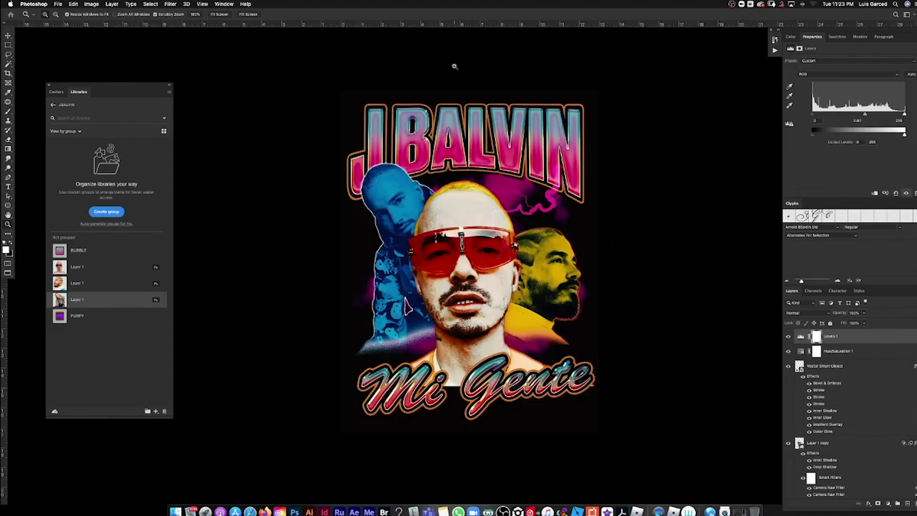
{"action": "key", "text": "f"}
{"action": "key", "text": "f"}
- Paste the poster into the CADDY.psd T-shirt mockup, accepting the color conversion, and position it on the shirt's chest
{"action": "left_click", "coordinate": [292, 34]}
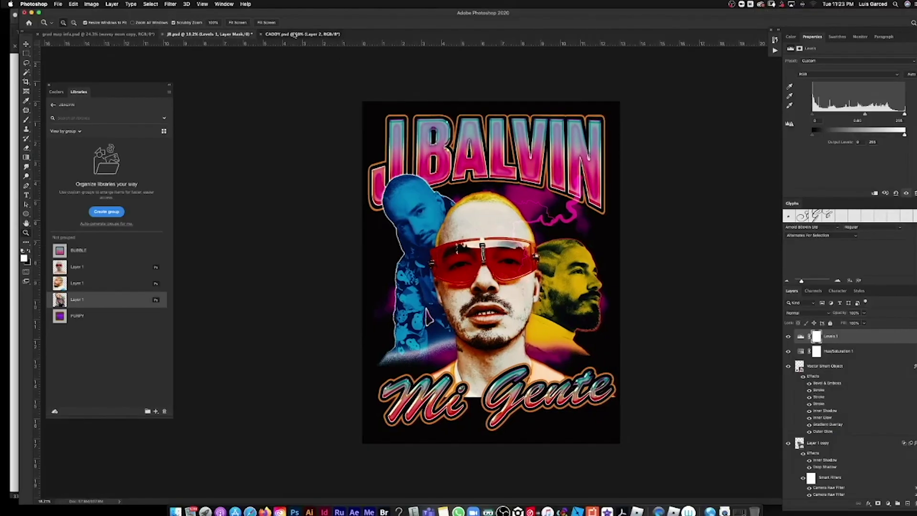
{"action": "key", "text": "super+v"}
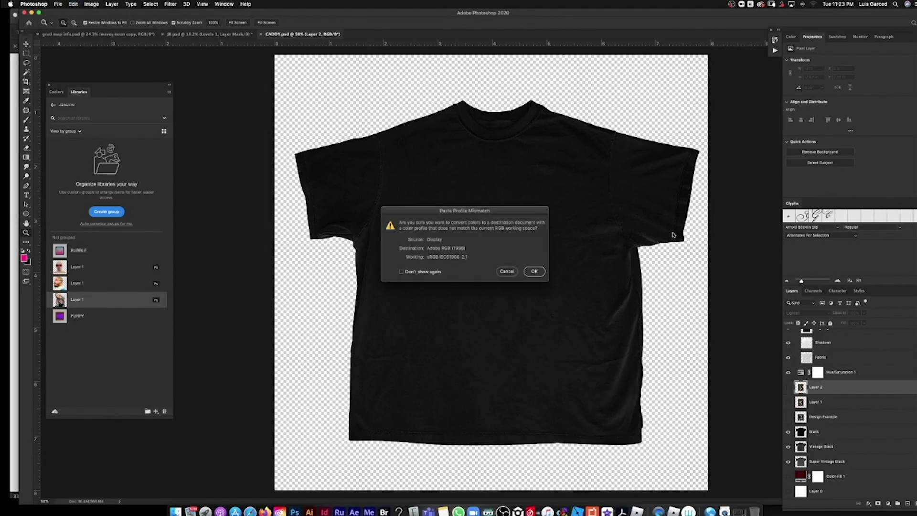
{"action": "left_click", "coordinate": [534, 271]}
{"action": "key", "text": "v"}
{"action": "left_click_drag", "start_coordinate": [557, 354], "coordinate": [594, 382]}
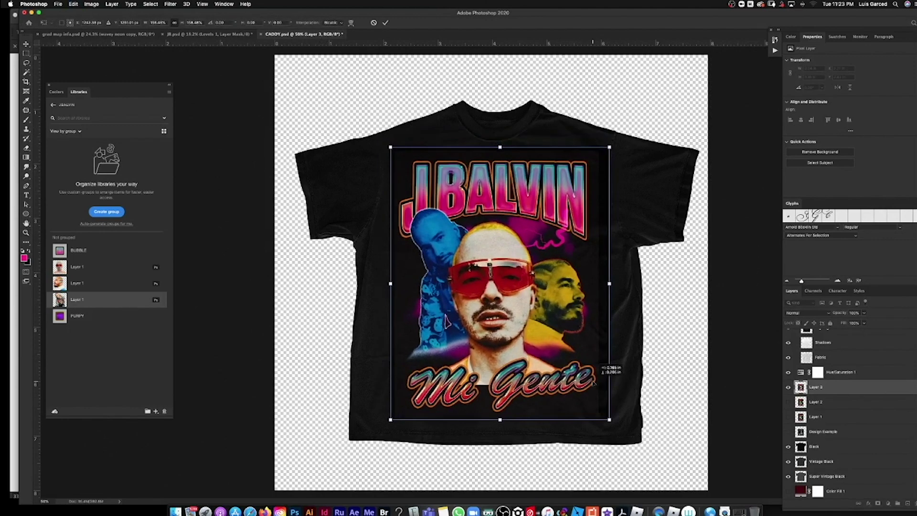
{"action": "key", "text": "Return"}
- Set the pasted artwork layer's blend mode to Lighten so its black background blends into the shirt
{"action": "left_click", "coordinate": [803, 314]}
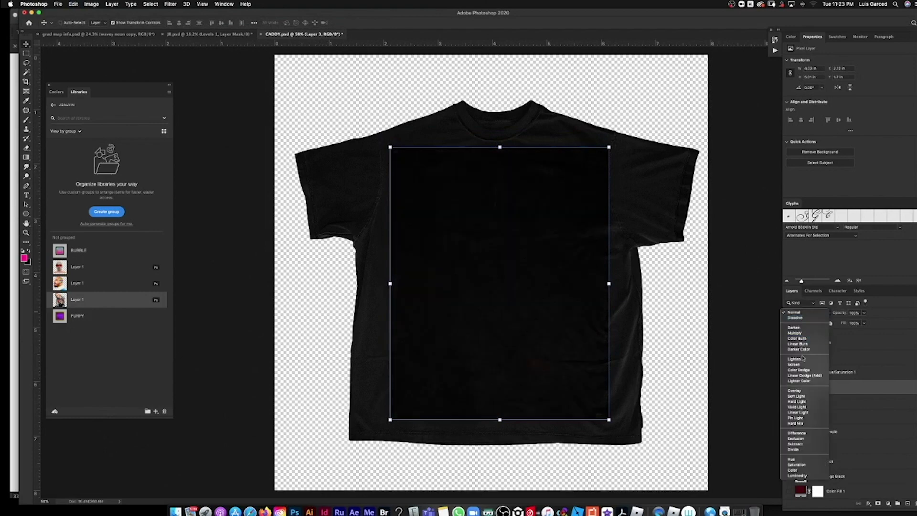
{"action": "left_click", "coordinate": [802, 360]}
{"action": "key", "text": "a"}
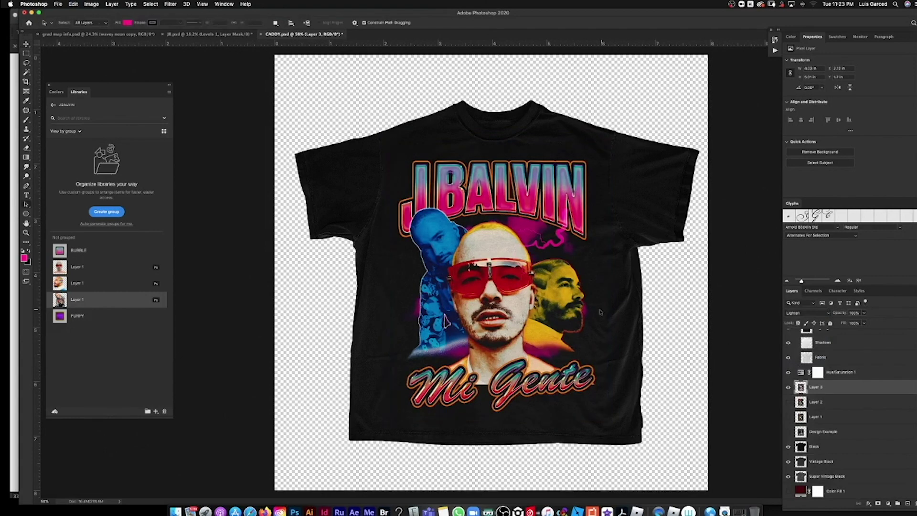
- Apply Levels to the artwork layer with a black input of 15 and slightly brightened midtones
{"action": "scroll", "coordinate": [600, 312], "scroll_direction": "down", "scroll_amount": 4}
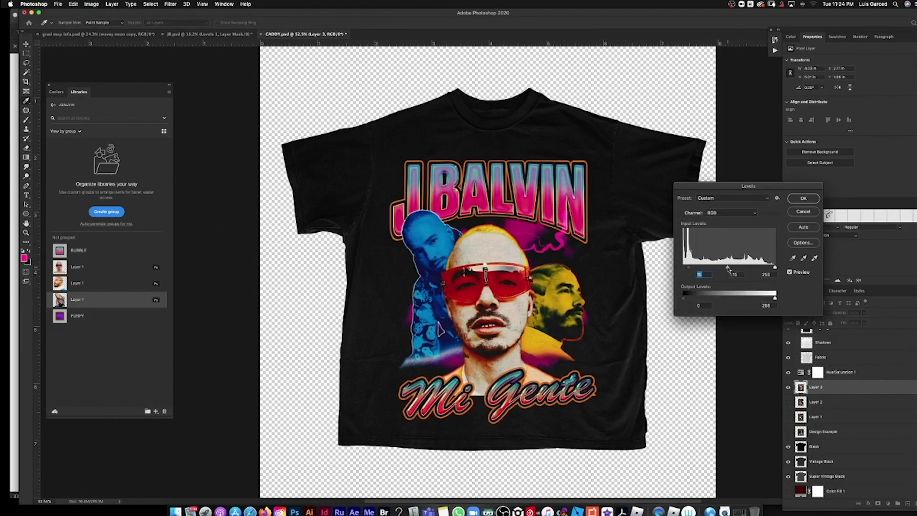
{"action": "left_click_drag", "start_coordinate": [728, 266], "coordinate": [727, 268]}
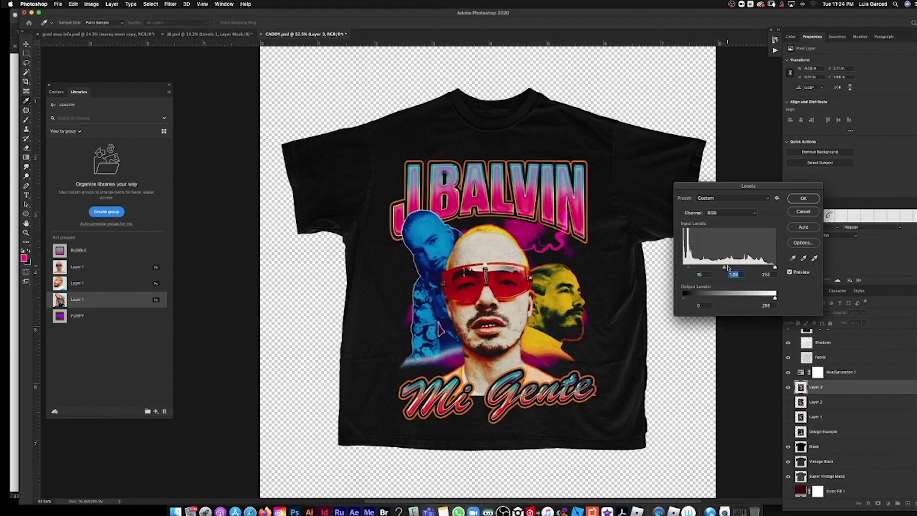
{"action": "left_click", "coordinate": [805, 200]}
- Move the artwork slightly upward on the shirt, closer to the collar
{"action": "key", "text": "v"}
{"action": "mouse_move", "coordinate": [531, 315]}
{"action": "left_mouse_down"}
{"action": "mouse_move", "coordinate": [528, 302]}
{"action": "mouse_move", "coordinate": [526, 314]}
{"action": "left_mouse_up"}
{"action": "key", "text": "a"}
{"action": "key", "text": "v"}
{"action": "key", "text": "a"}
{"action": "scroll", "coordinate": [812, 478], "scroll_direction": "down", "scroll_amount": 1}
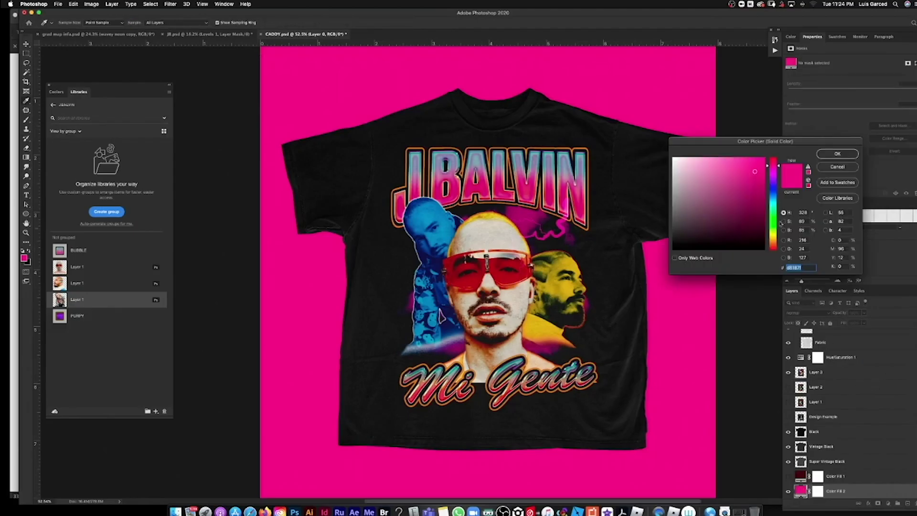
- Finish the solid pink color fill behind the T-shirt and select the pasted artwork layer
{"action": "left_click", "coordinate": [836, 166]}
{"action": "key", "text": "super+minus"}
{"action": "key", "text": "super+minus"}
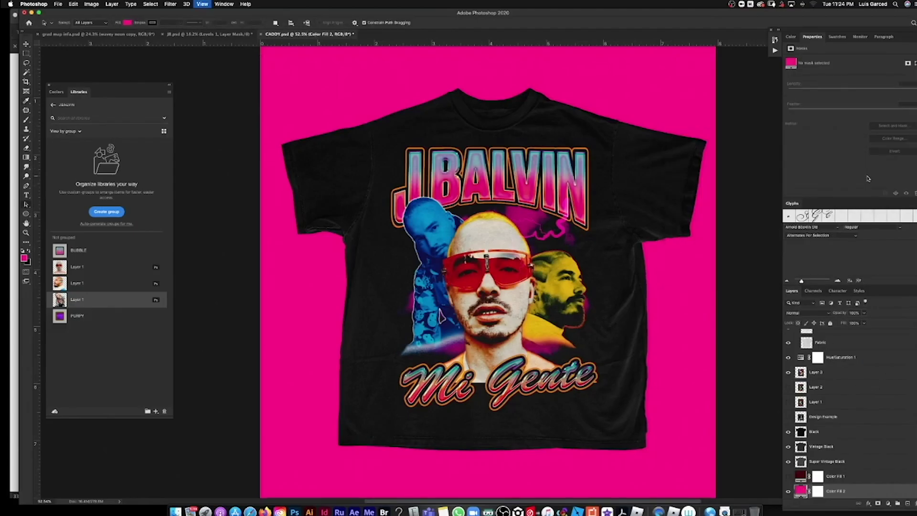
{"action": "key", "text": "z"}
{"action": "left_click", "coordinate": [798, 373]}
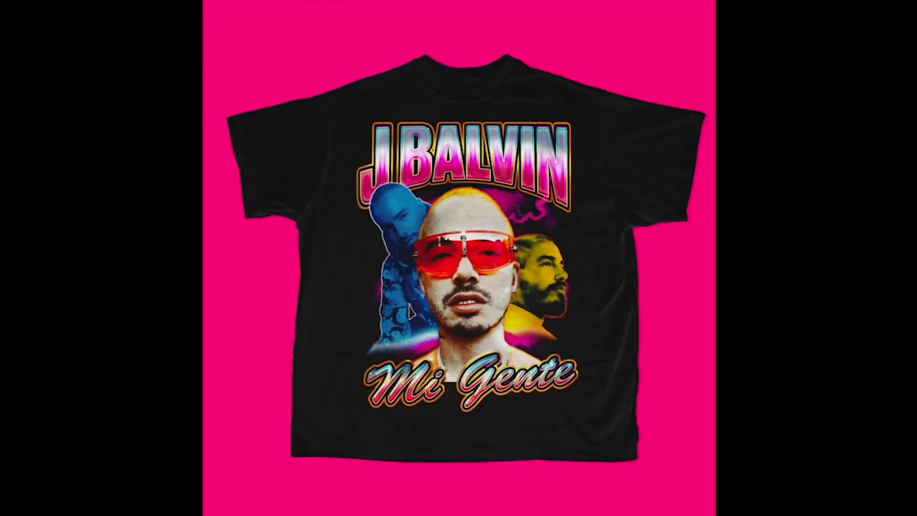